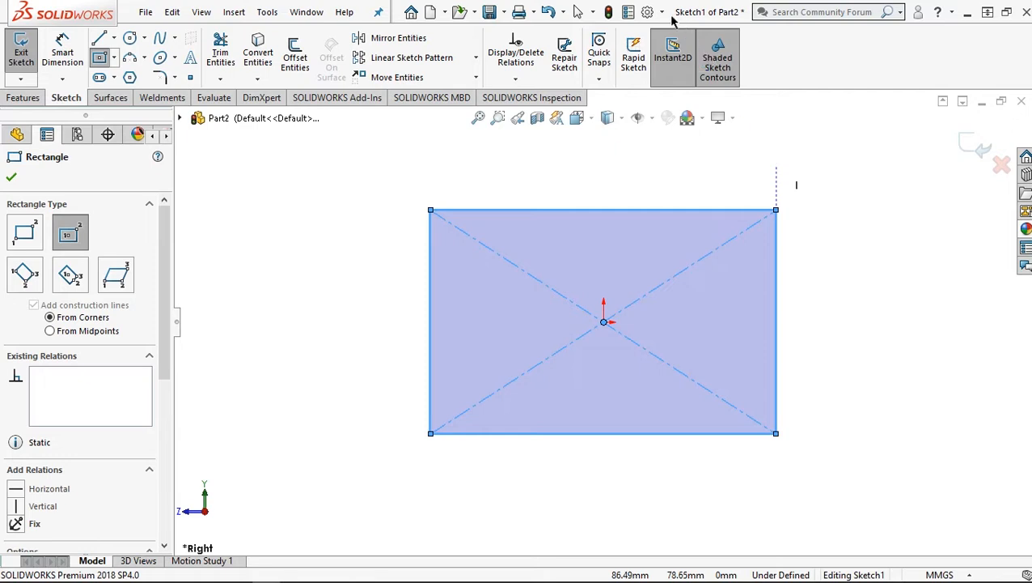
# Set the document's basic length units to show no decimal places
pyautogui.click(661, 13)
pyautogui.click(678, 32)
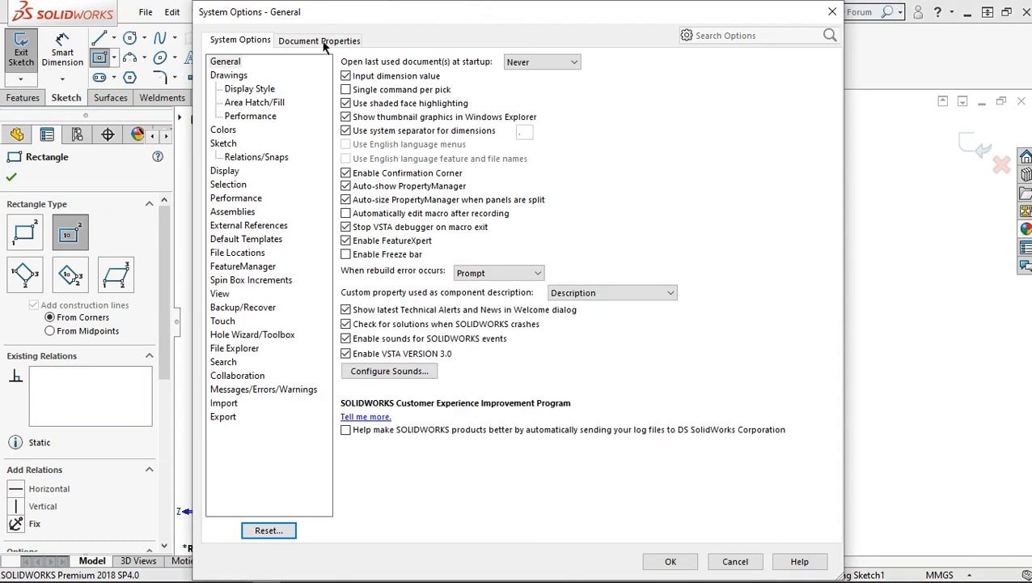
pyautogui.click(323, 42)
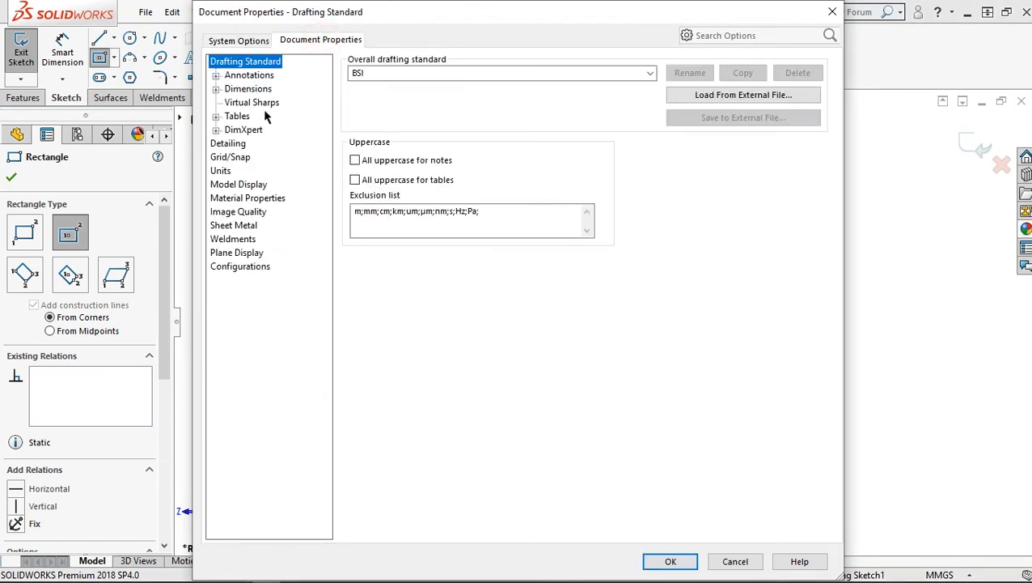
pyautogui.click(225, 170)
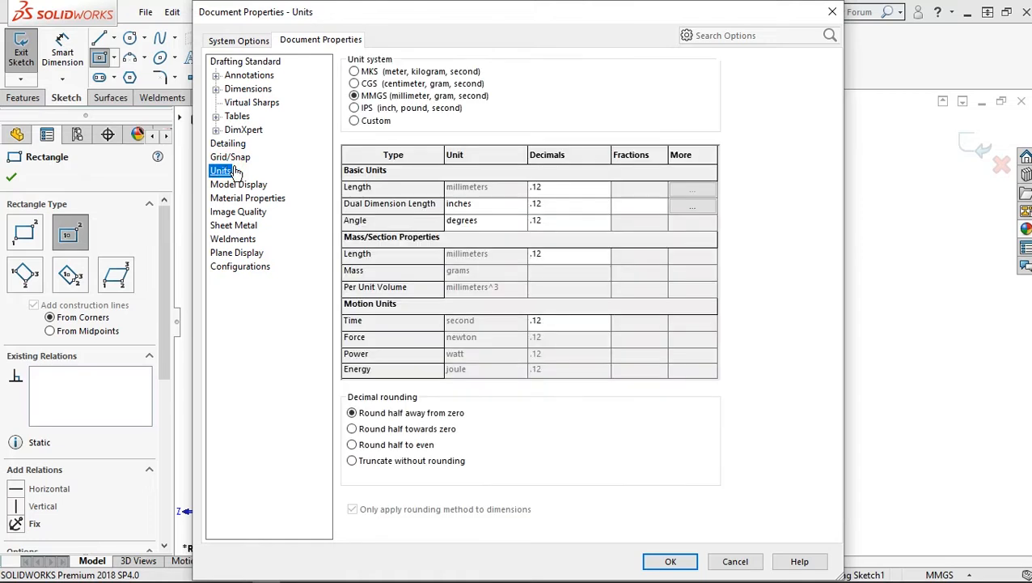
pyautogui.click(564, 189)
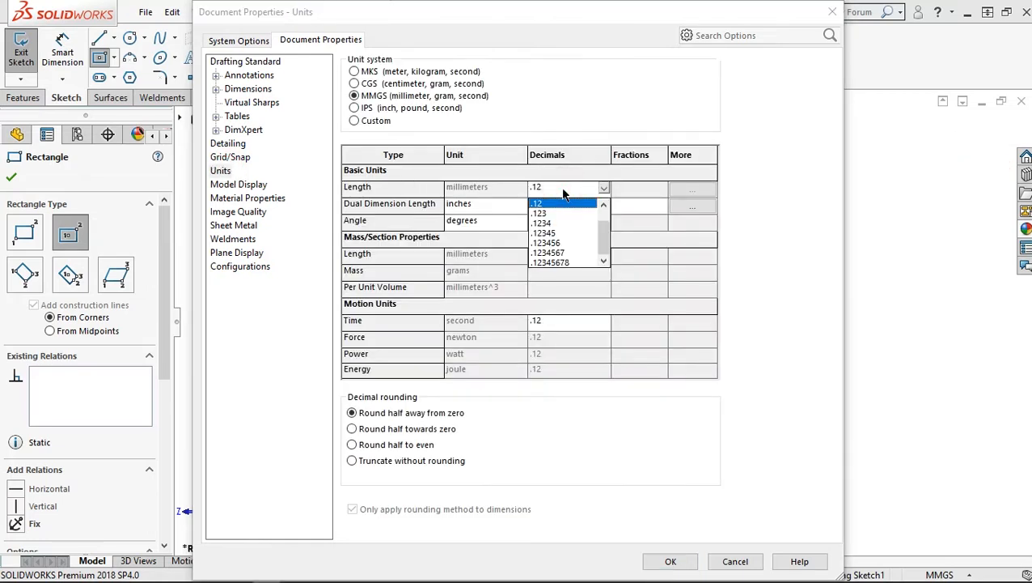
pyautogui.scroll(1, 565, 210)
pyautogui.click(545, 203)
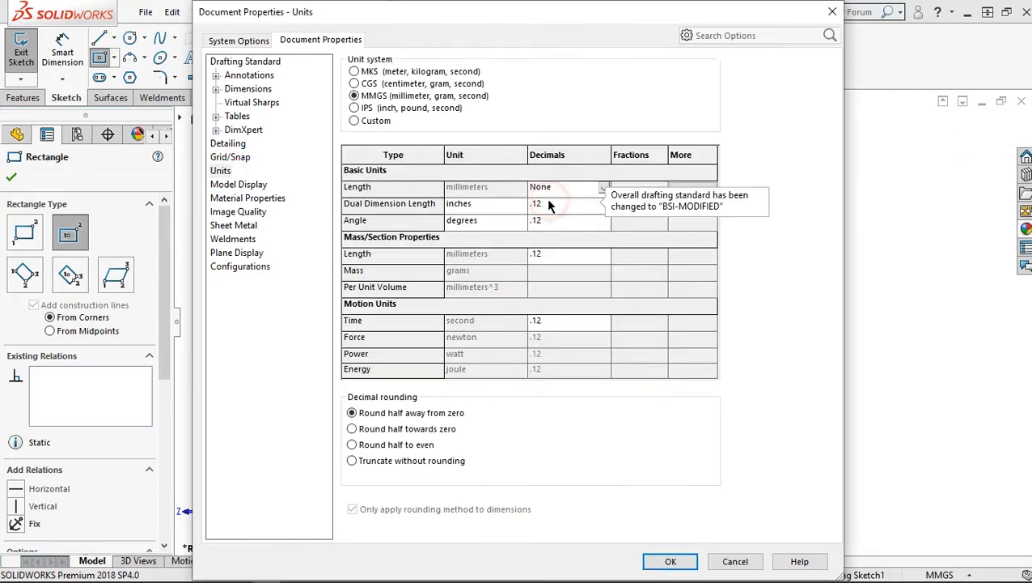
pyautogui.click(676, 564)
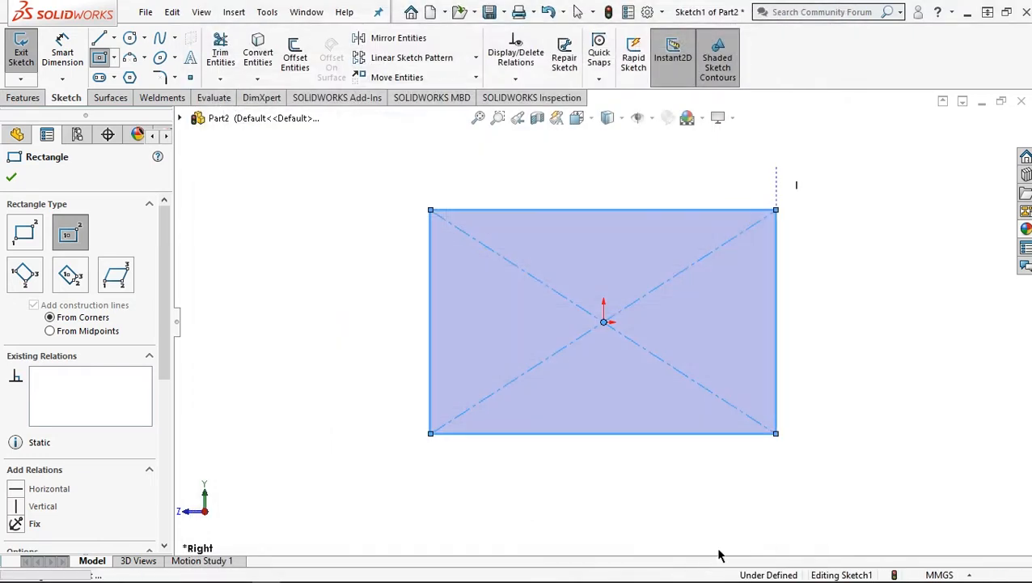
# Dimension the rectangle's right vertical edge and set its height to 50 mm
pyautogui.click(65, 47)
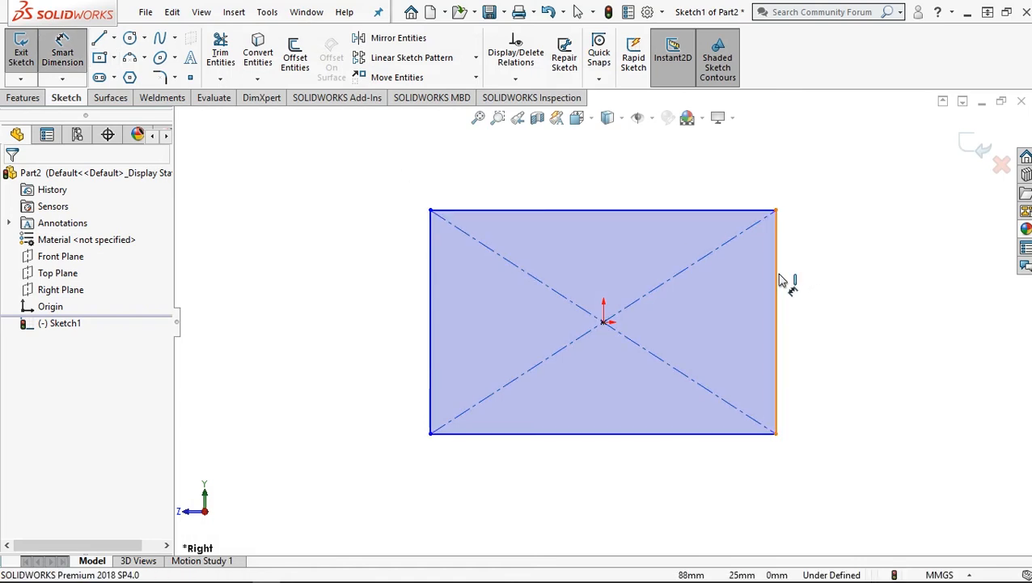
pyautogui.click(827, 296)
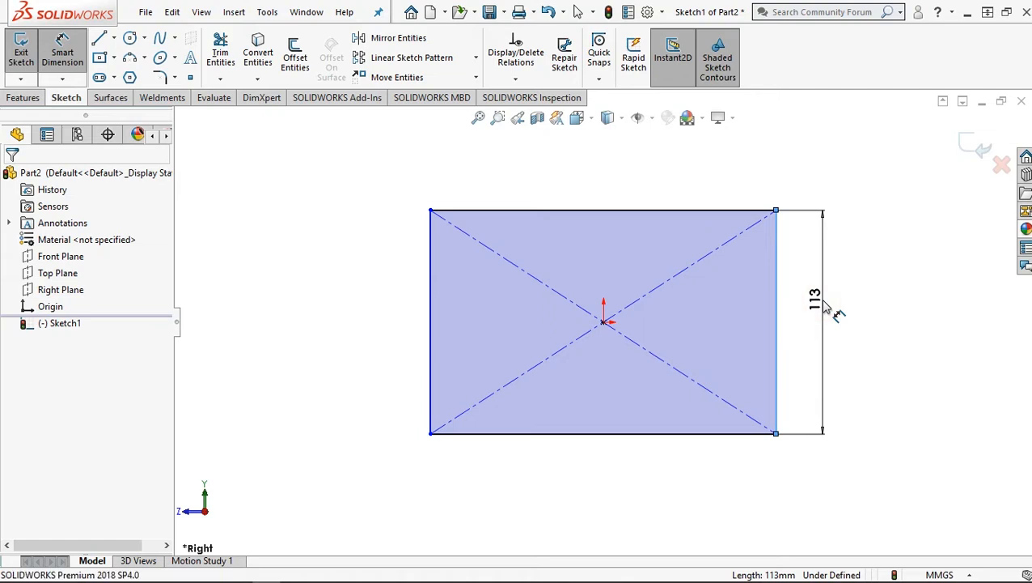
pyautogui.click(826, 304)
pyautogui.write('50')
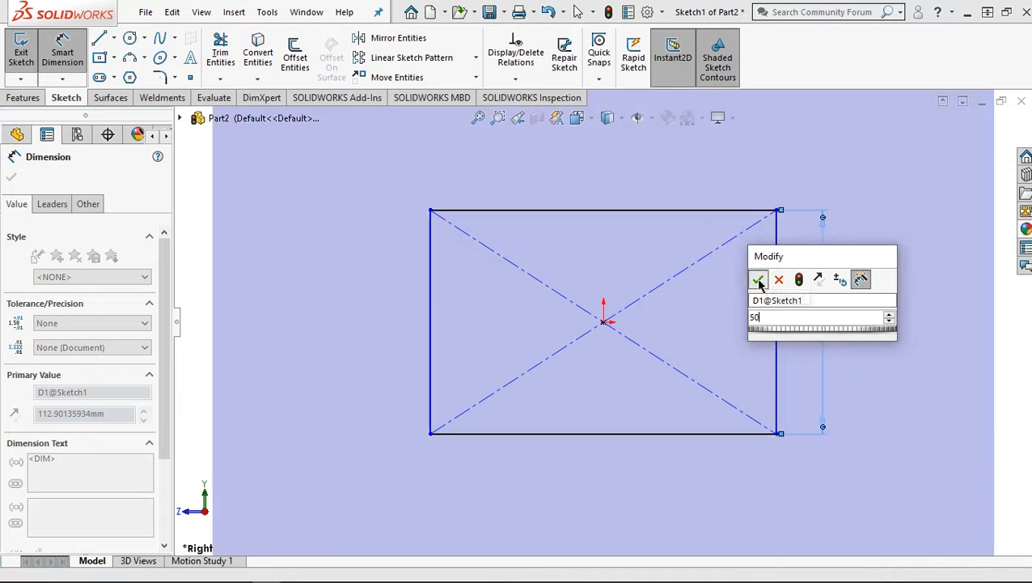
pyautogui.click(759, 280)
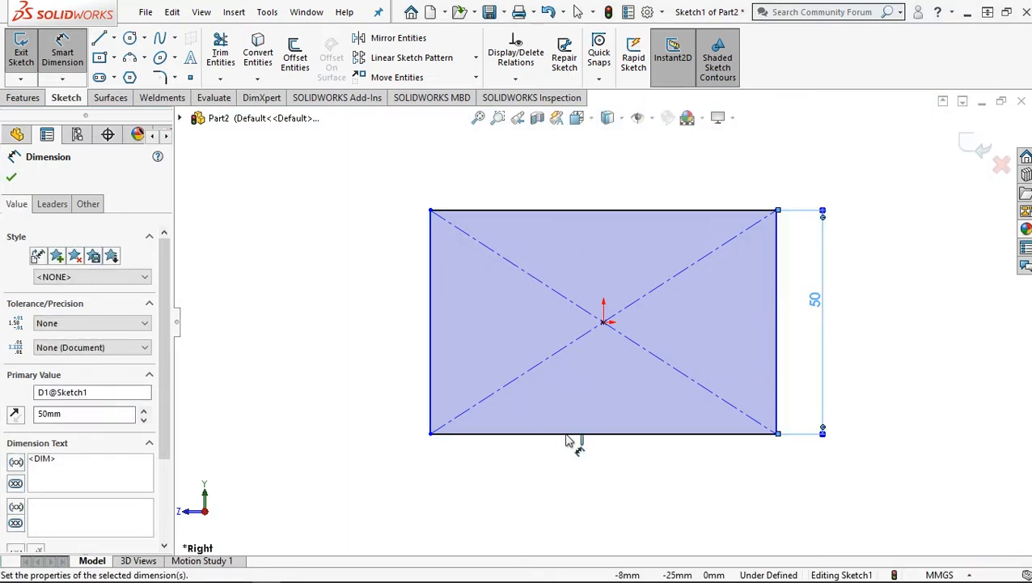
# Dimension the rectangle's bottom edge and set its width to 65 mm
pyautogui.click(567, 437)
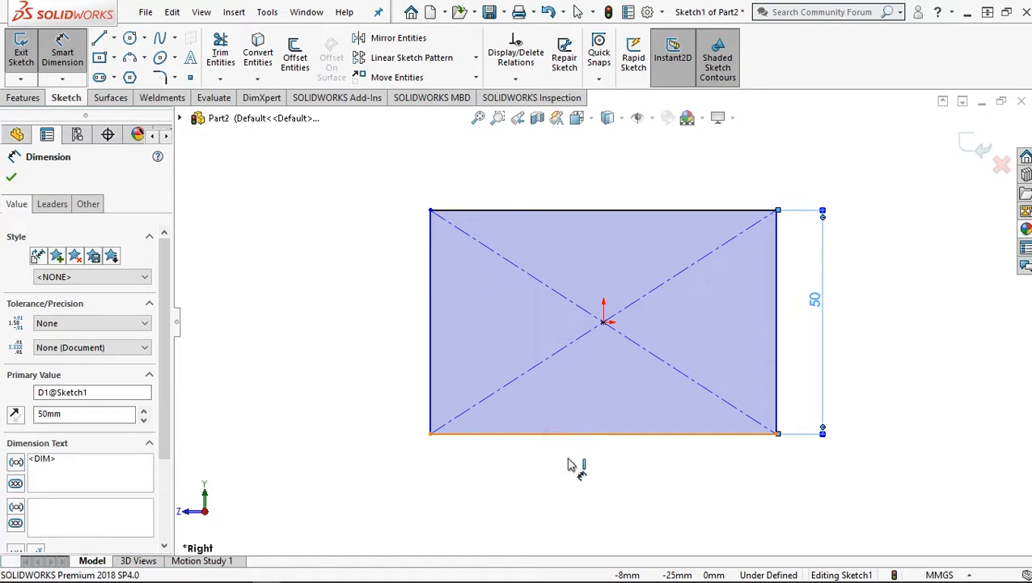
pyautogui.click(579, 492)
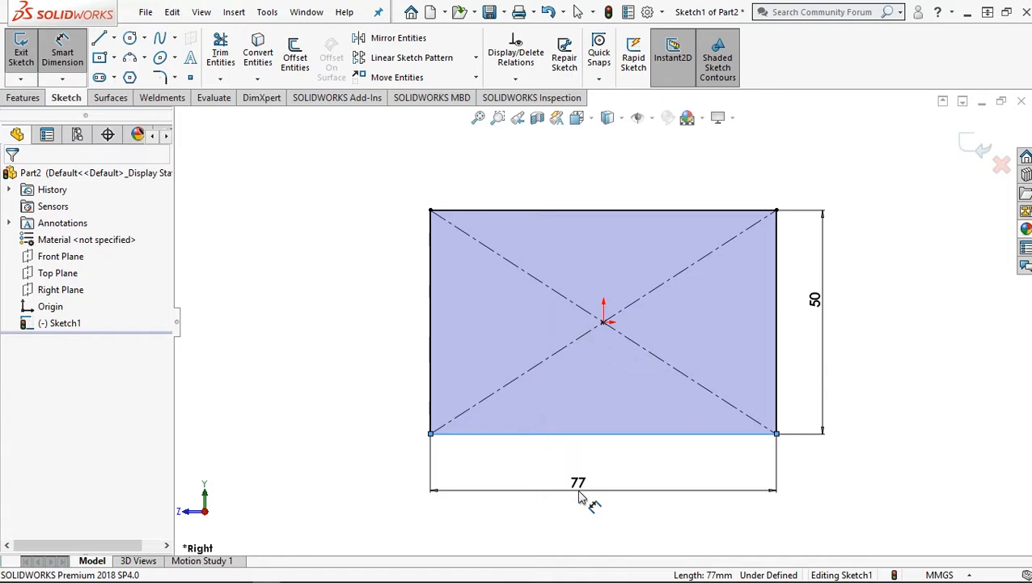
pyautogui.doubleClick(579, 495)
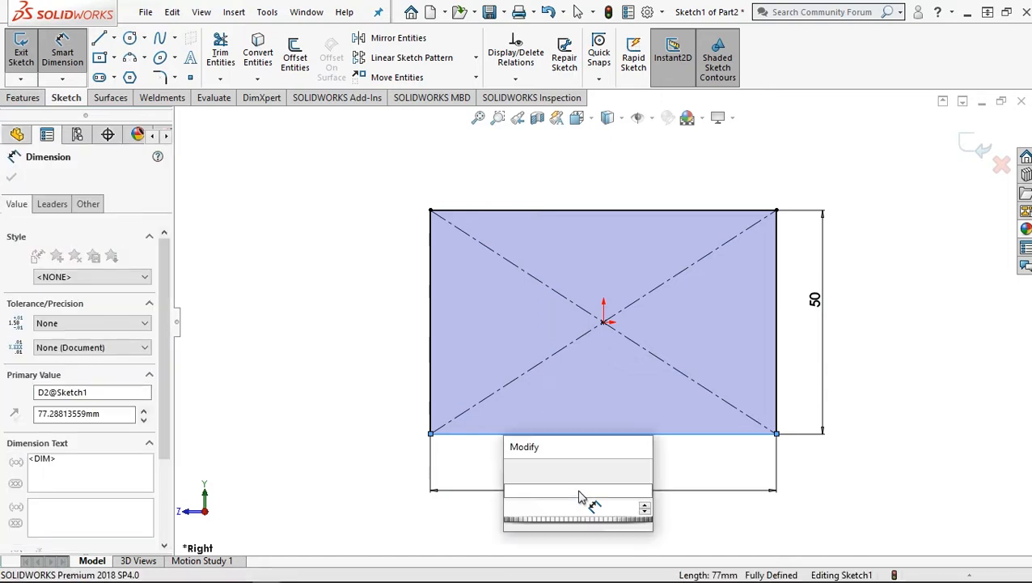
pyautogui.write('65')
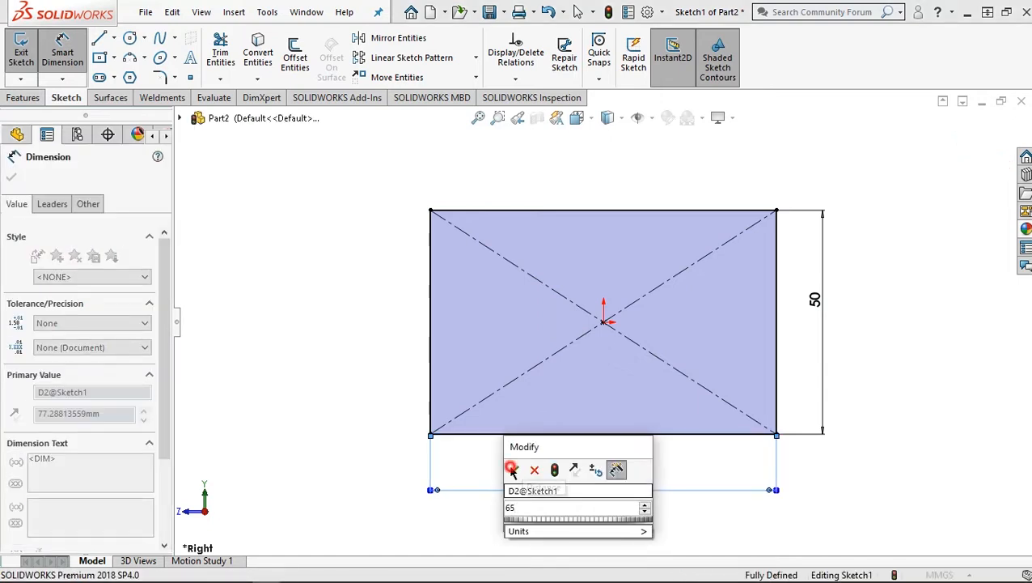
pyautogui.click(512, 469)
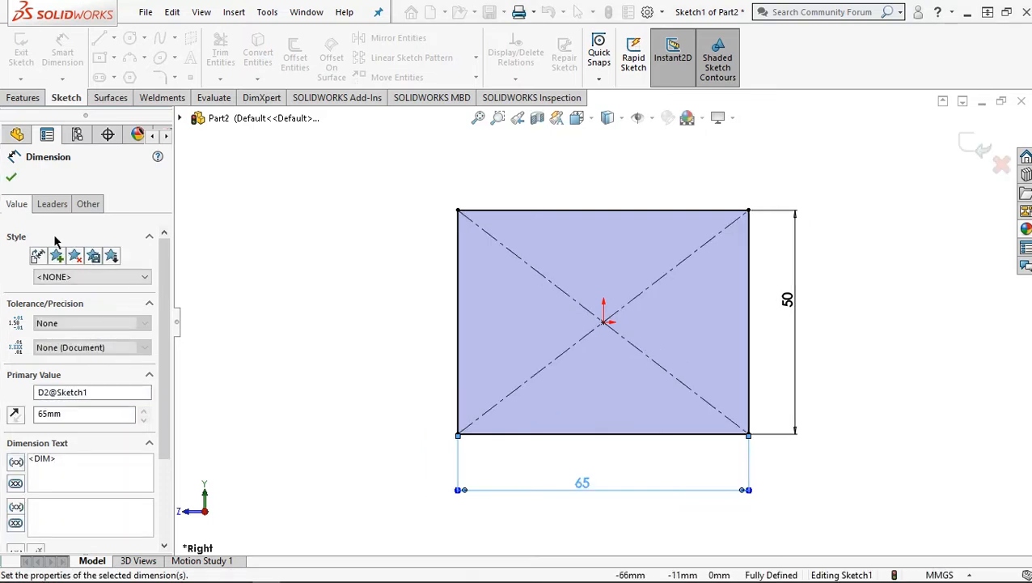
pyautogui.click(11, 178)
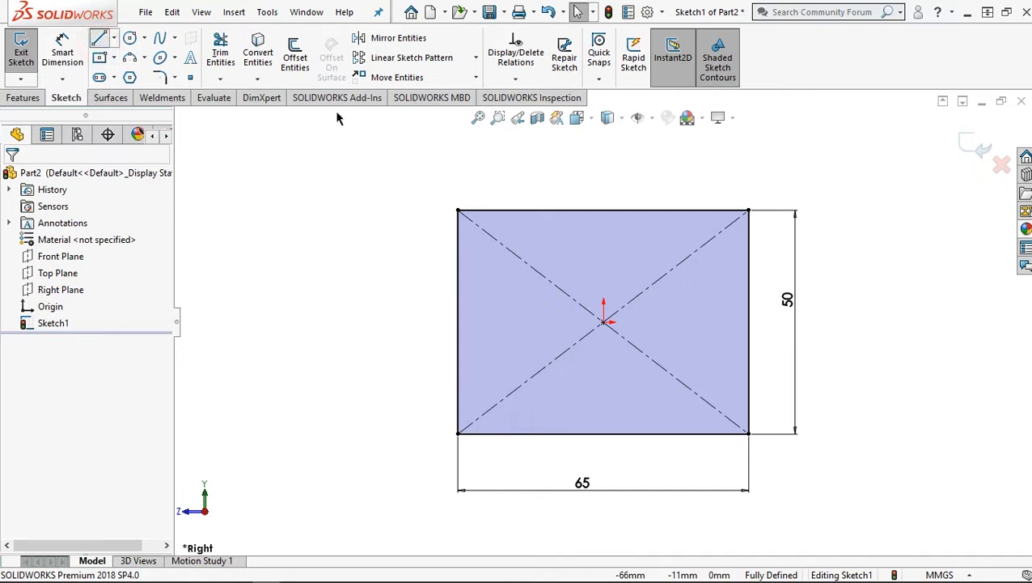
# Draw a slanted line about 73 mm long from the rectangle's top edge, near its right end, to the lower-left corner
pyautogui.press('l')
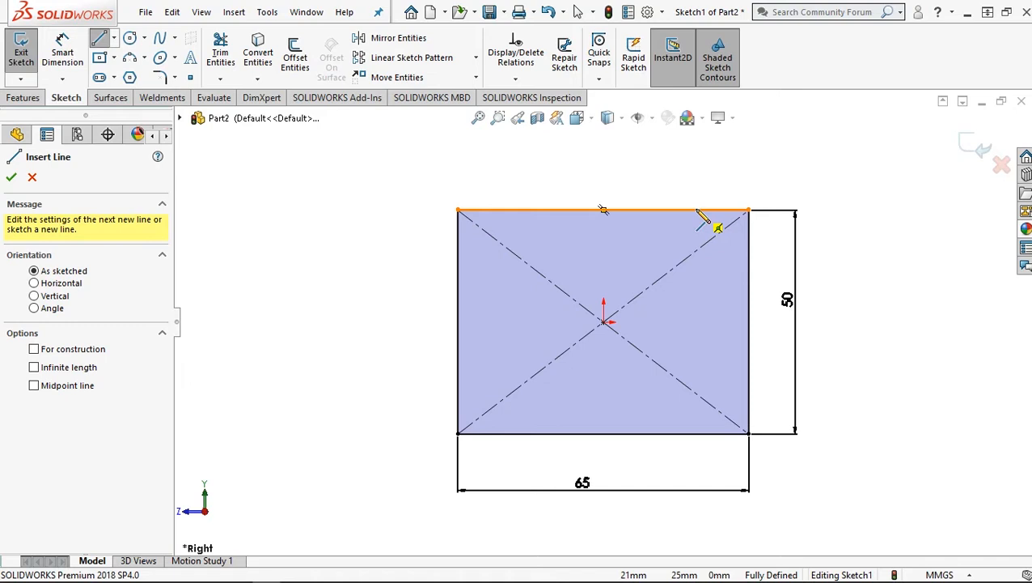
pyautogui.click(693, 209)
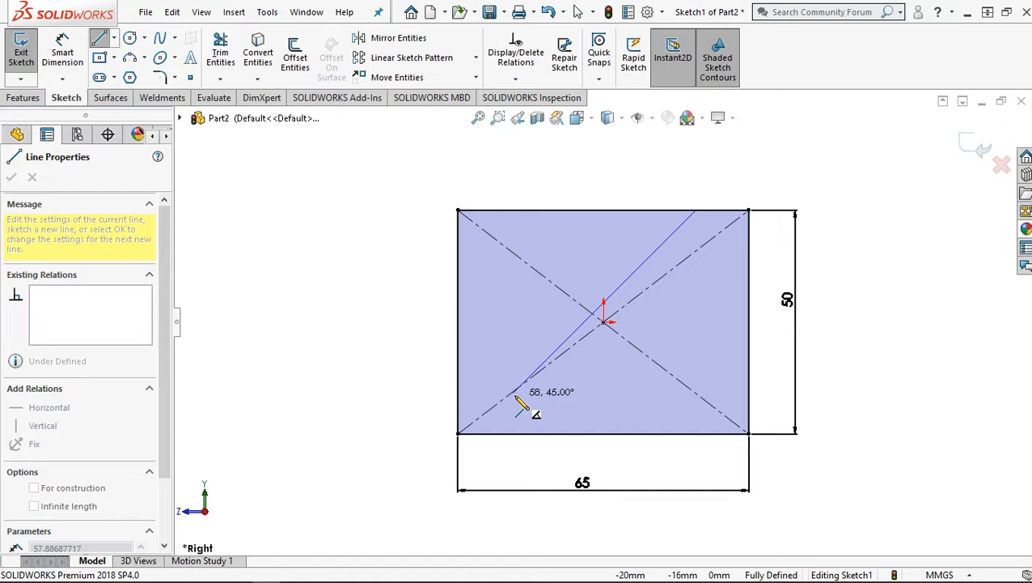
pyautogui.click(458, 434)
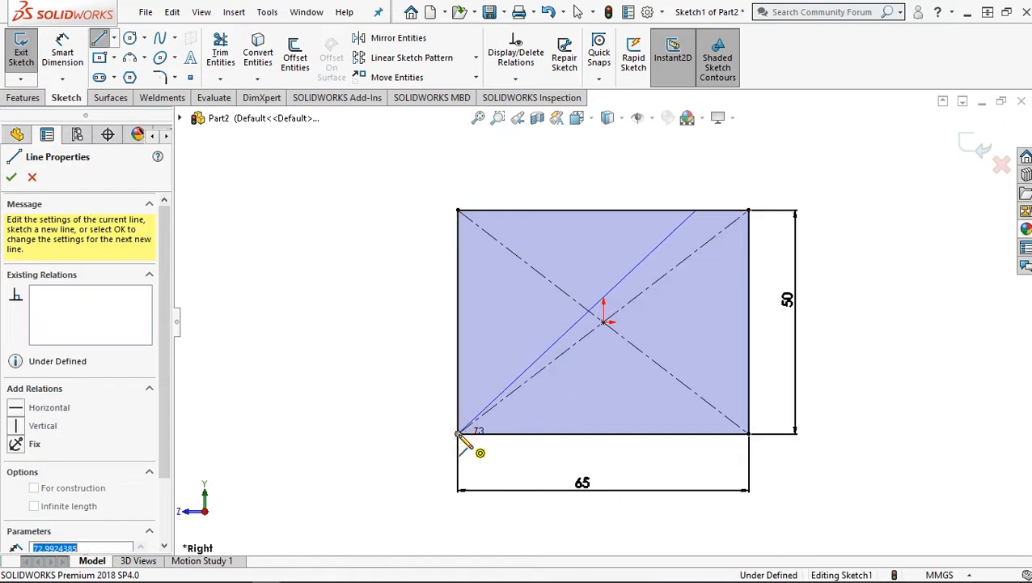
pyautogui.rightClick(380, 328)
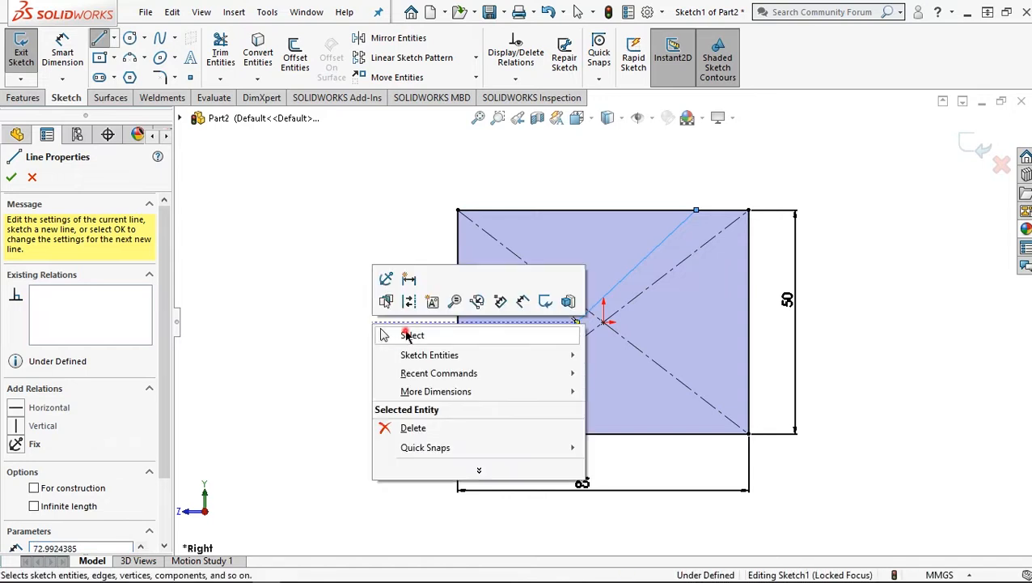
pyautogui.click(410, 335)
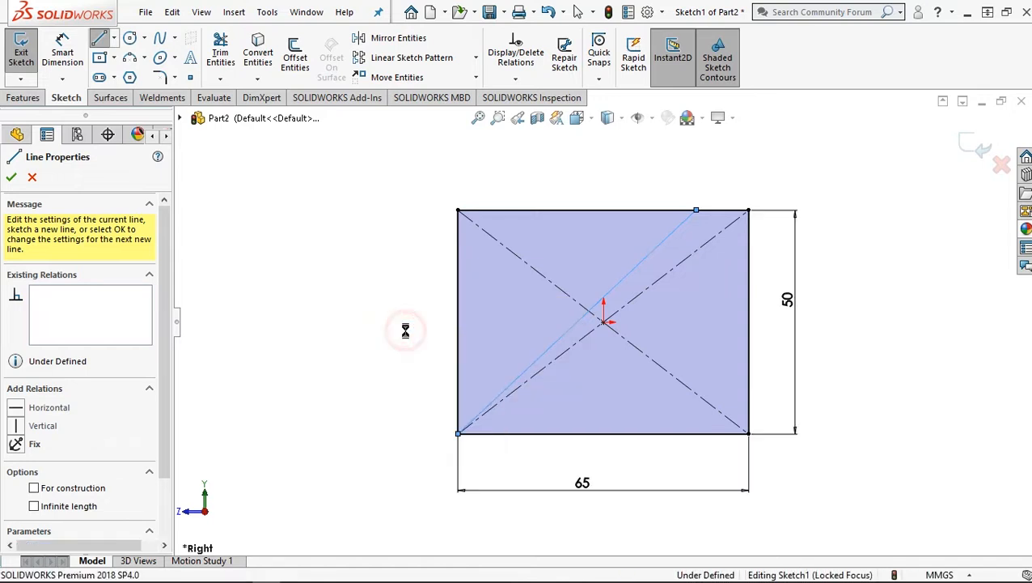
# Dimension the slanted line's upper endpoint 7 mm from the rectangle's upper-right corner
pyautogui.click(65, 55)
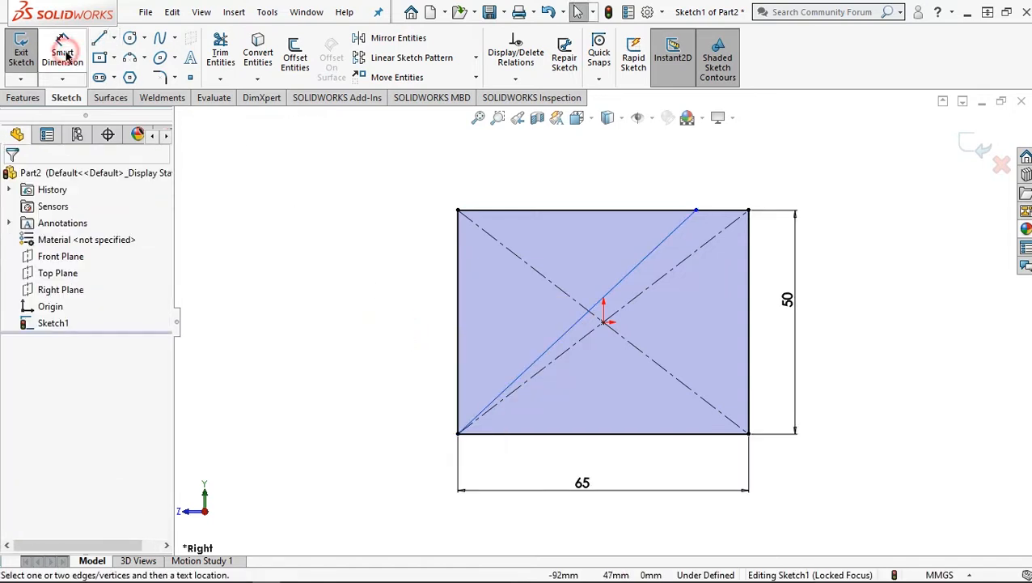
pyautogui.click(696, 213)
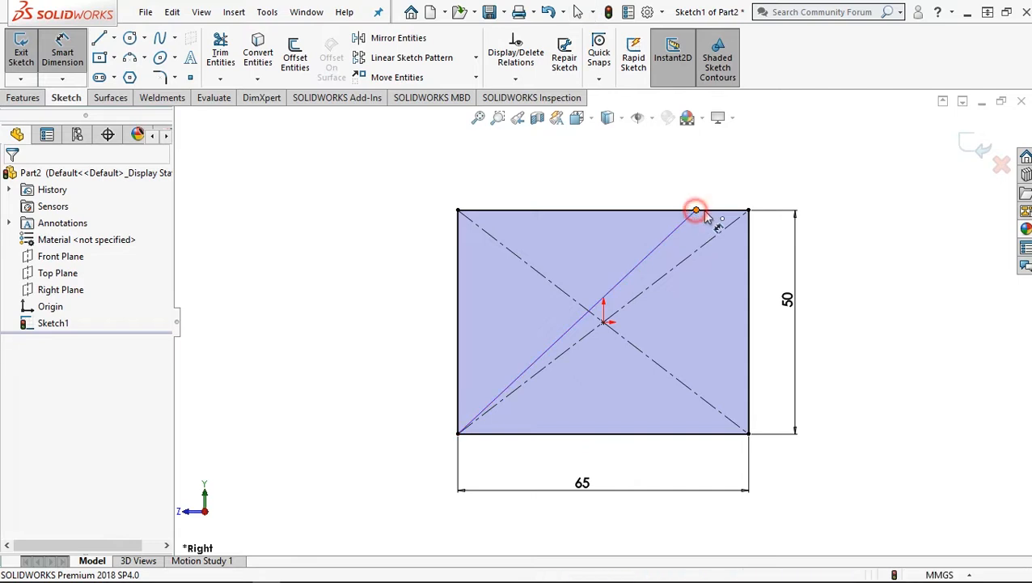
pyautogui.click(749, 211)
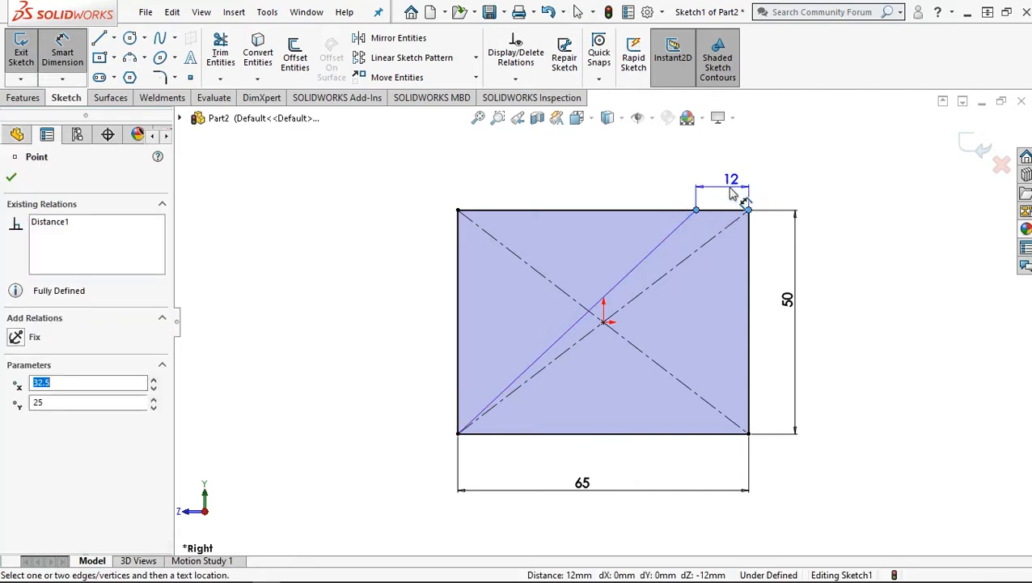
pyautogui.click(723, 191)
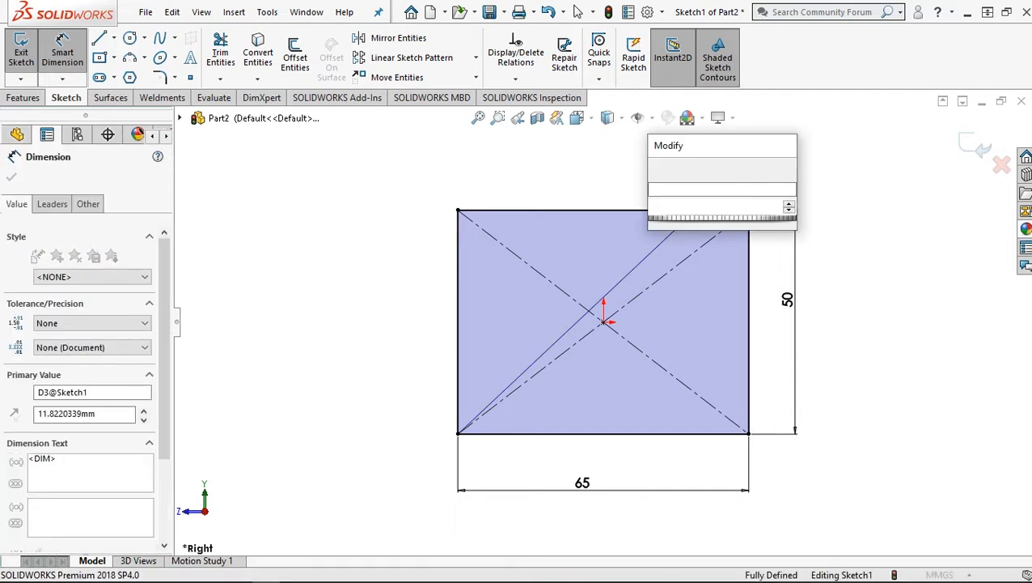
pyautogui.write('7')
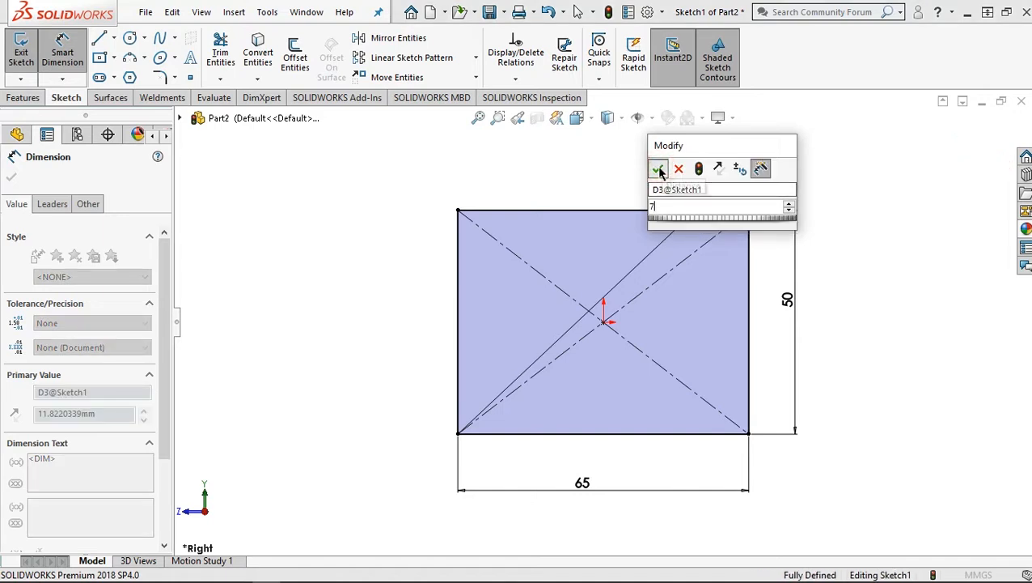
pyautogui.click(660, 168)
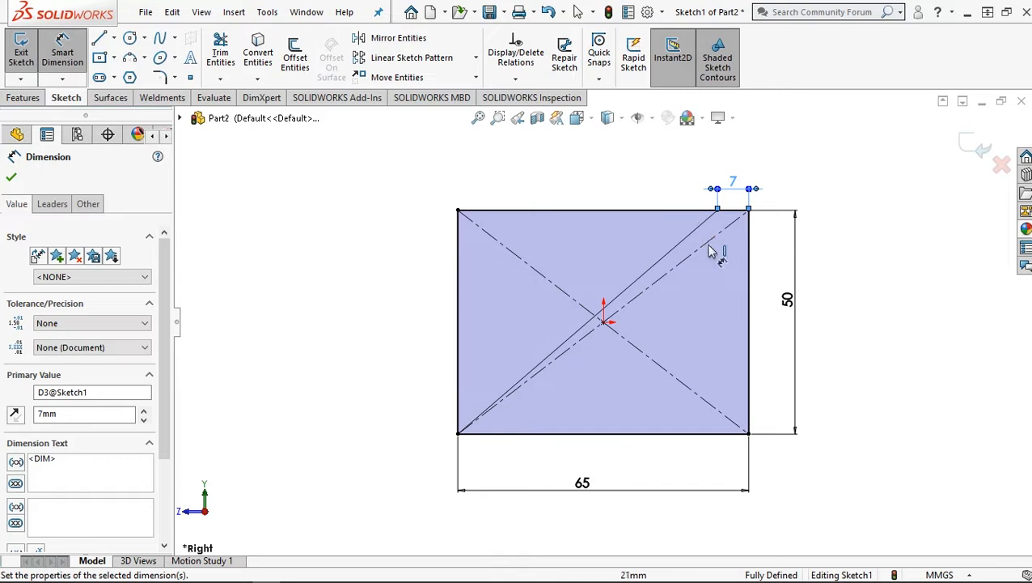
pyautogui.click(15, 177)
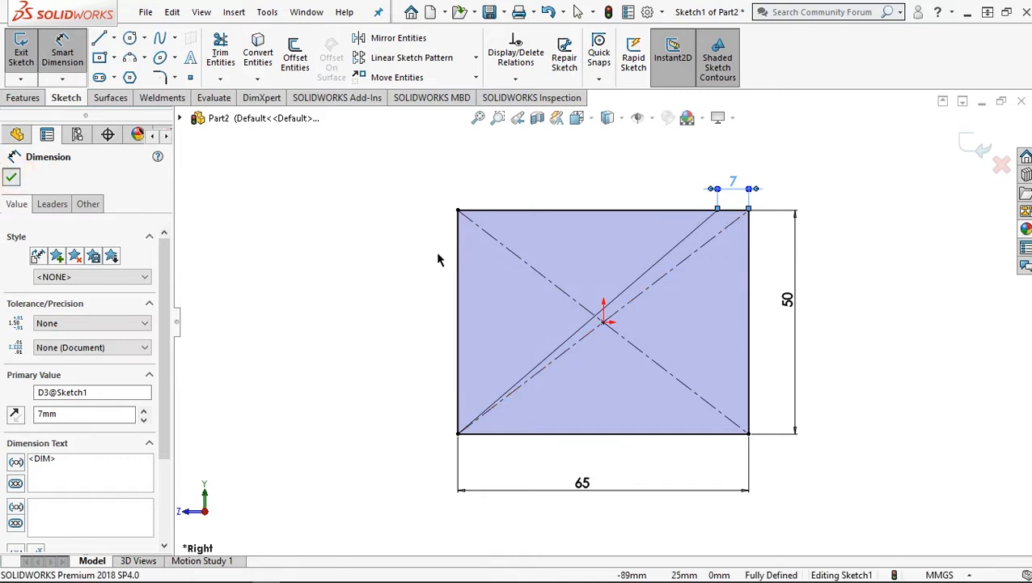
# Delete the diagonal construction line running from the rectangle's lower-left corner to its upper-right corner
pyautogui.click(682, 264)
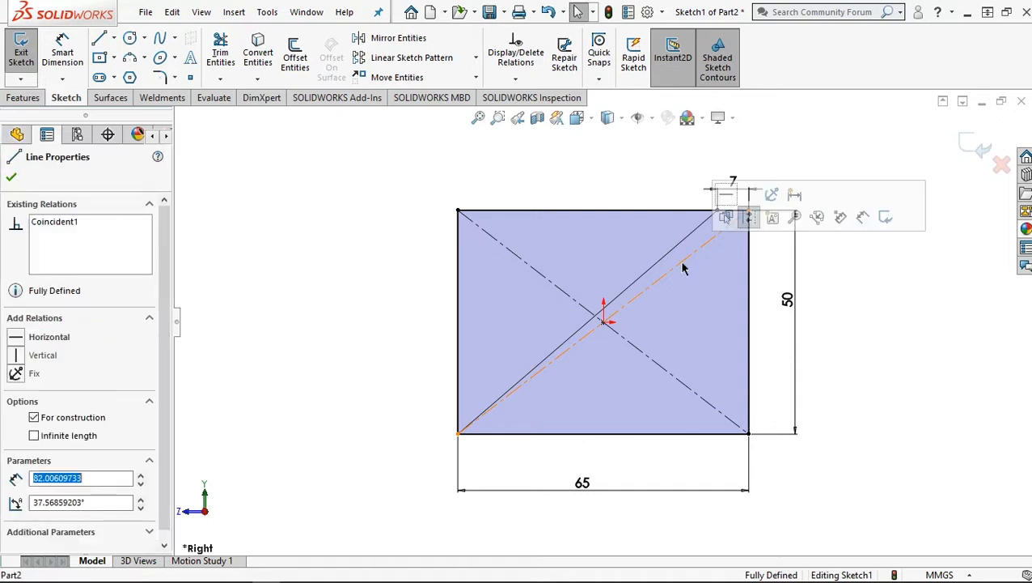
pyautogui.rightClick(682, 267)
pyautogui.click(733, 455)
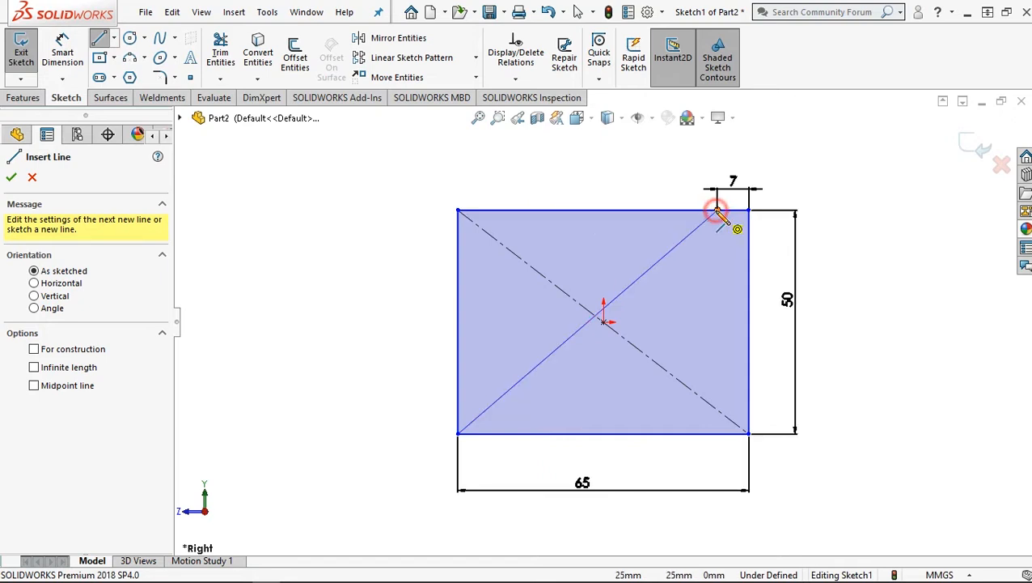
# Draw a second line about 55 mm long from the slanted line's upper endpoint to the lower part of the rectangle's left edge
pyautogui.click(716, 212)
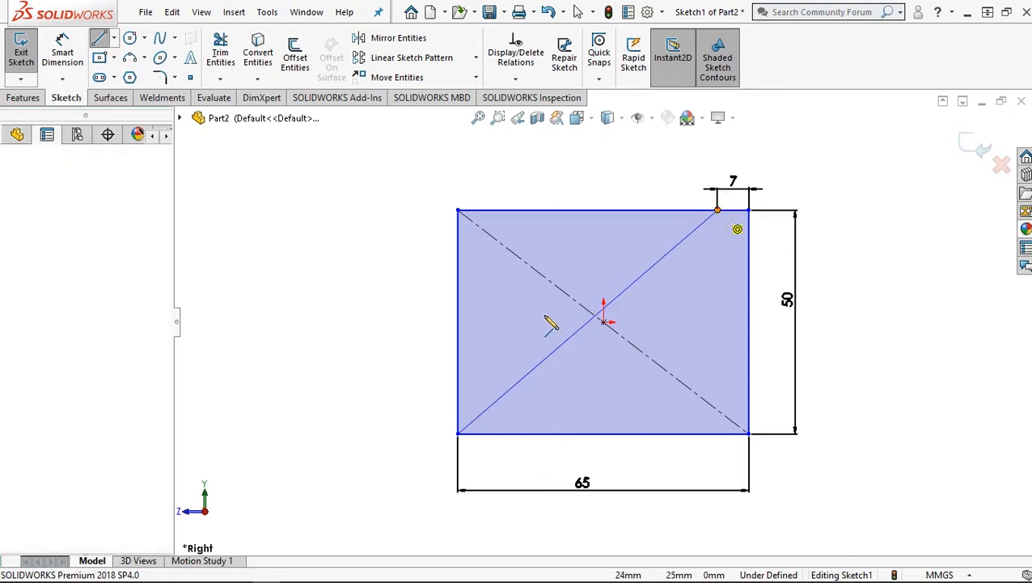
pyautogui.click(458, 367)
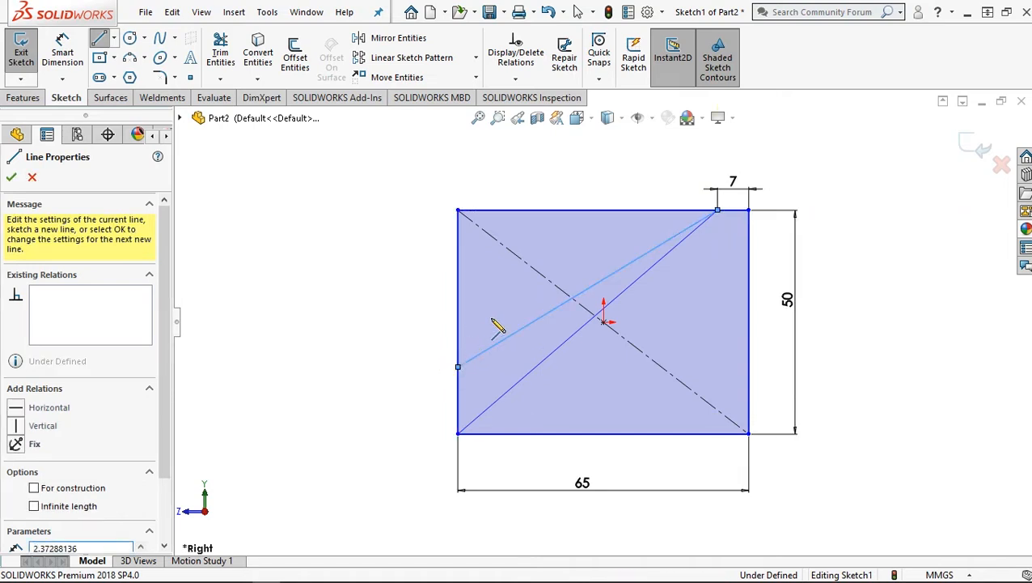
# Dimension the second slanted line's lower endpoint 20 mm above the rectangle's bottom edge
pyautogui.click(69, 59)
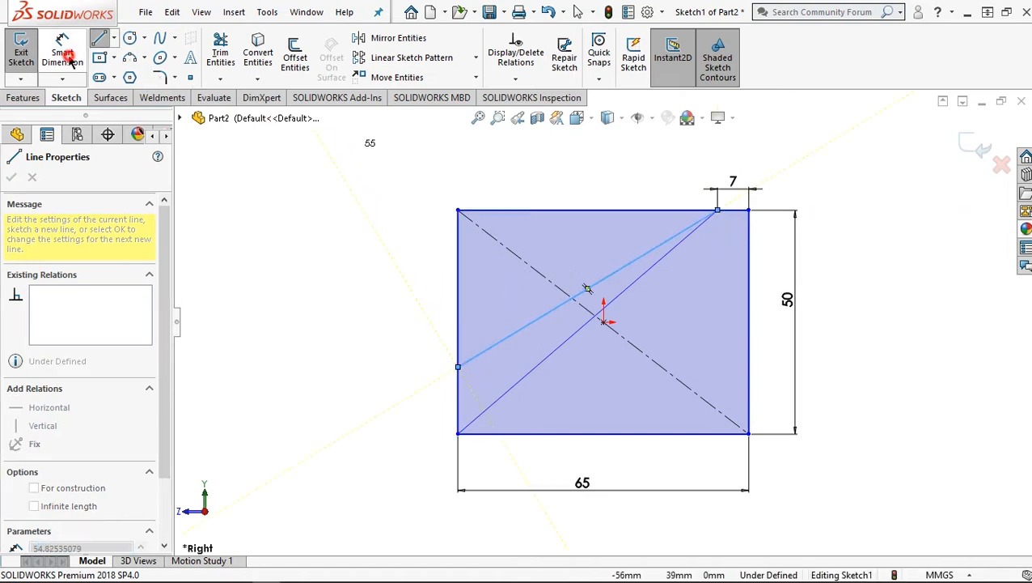
pyautogui.click(458, 367)
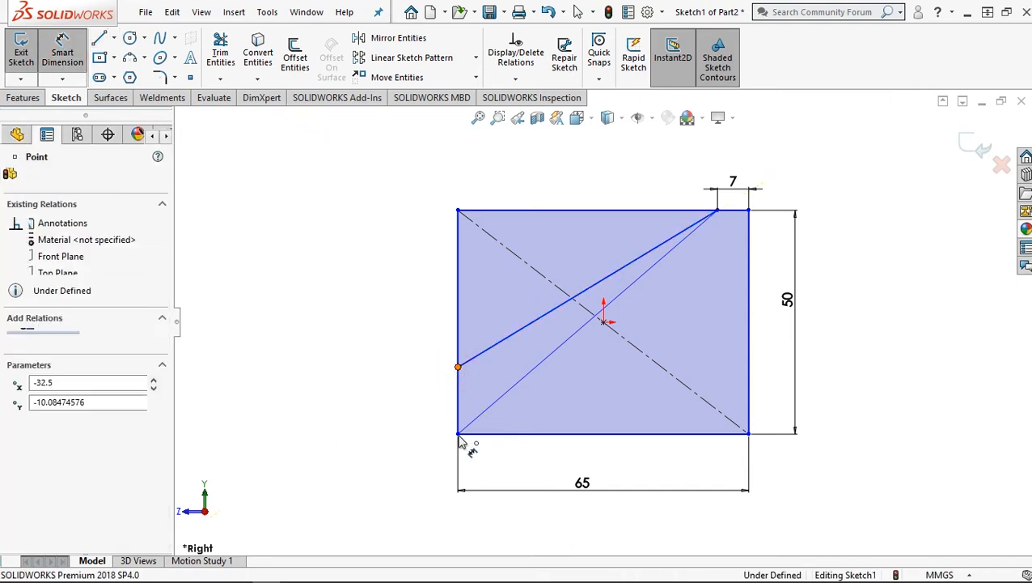
pyautogui.click(412, 417)
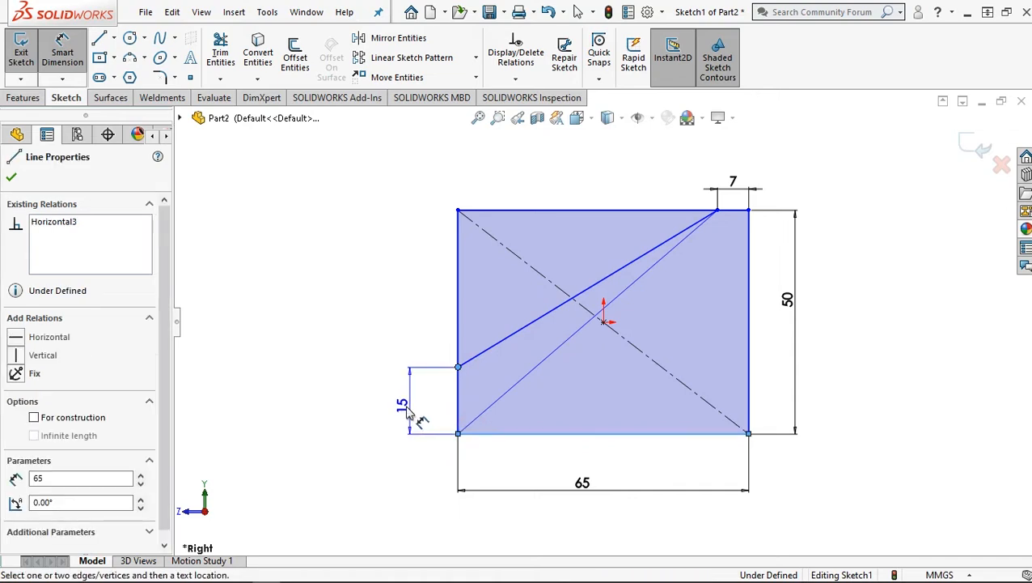
pyautogui.click(407, 411)
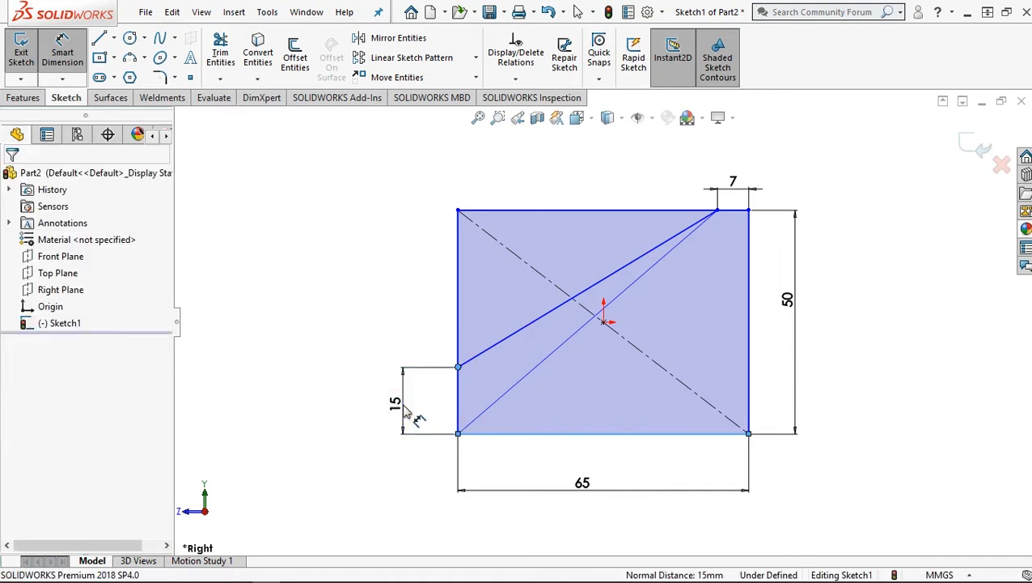
pyautogui.doubleClick(407, 411)
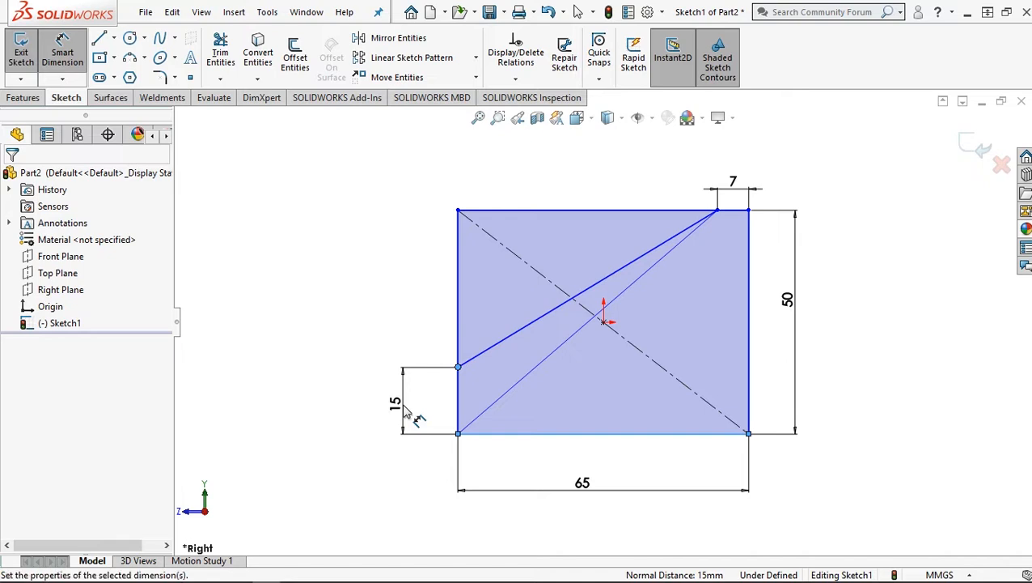
pyautogui.write('20')
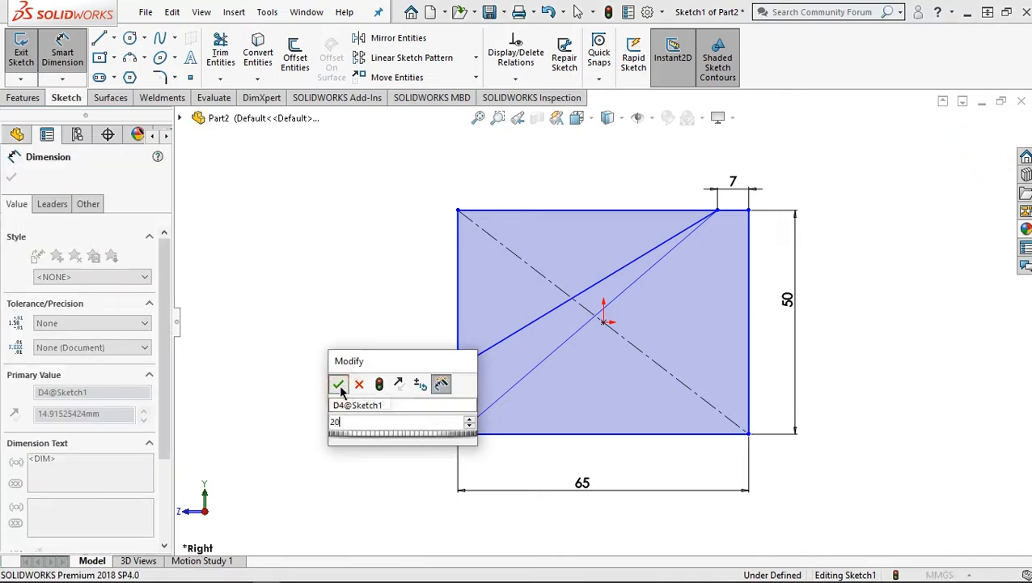
pyautogui.click(340, 385)
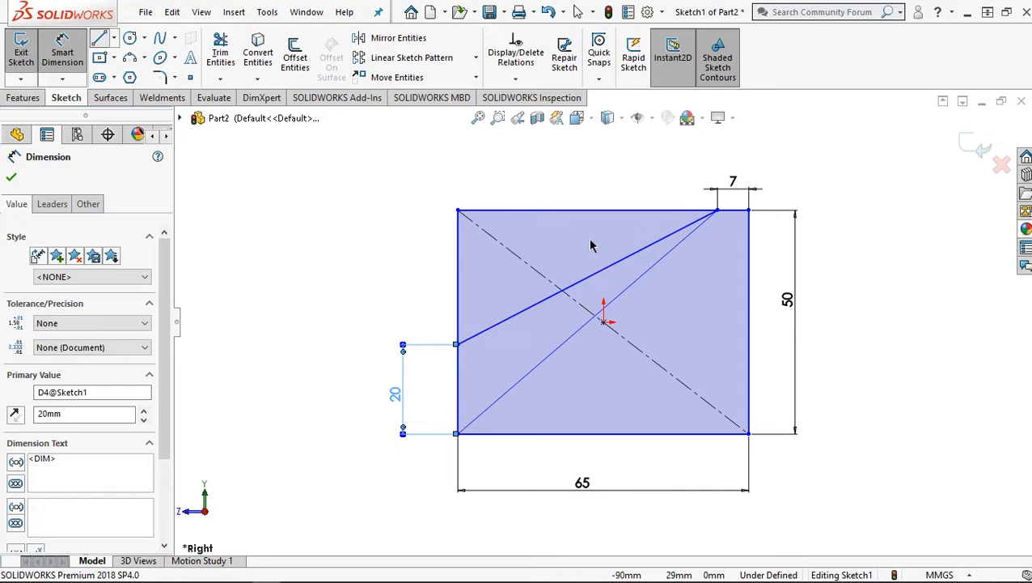
# Draw a third line about 62 mm long from the shared upper endpoint to the left edge and dimension its lower end 30 mm above the bottom edge
pyautogui.click(718, 210)
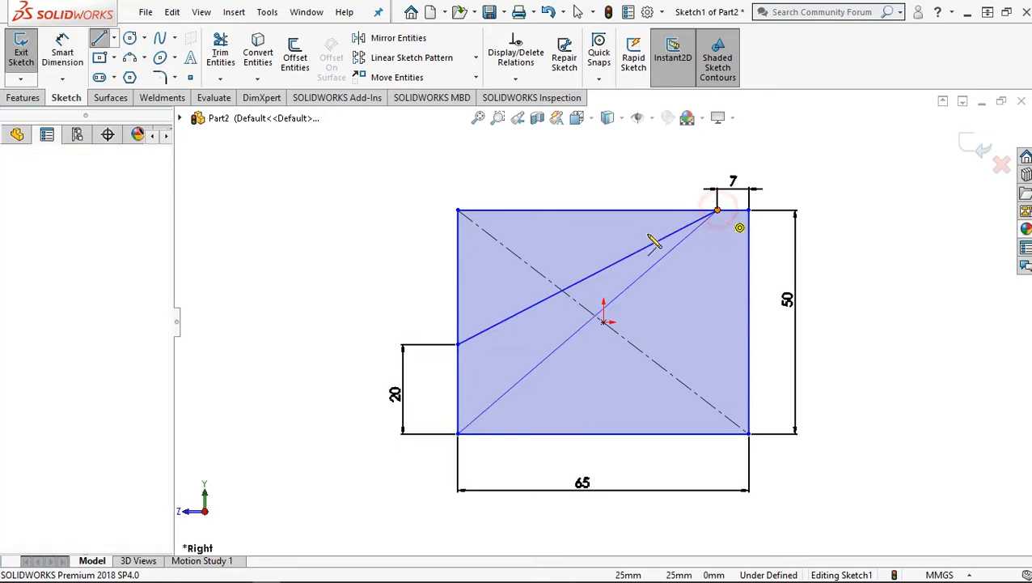
pyautogui.click(458, 311)
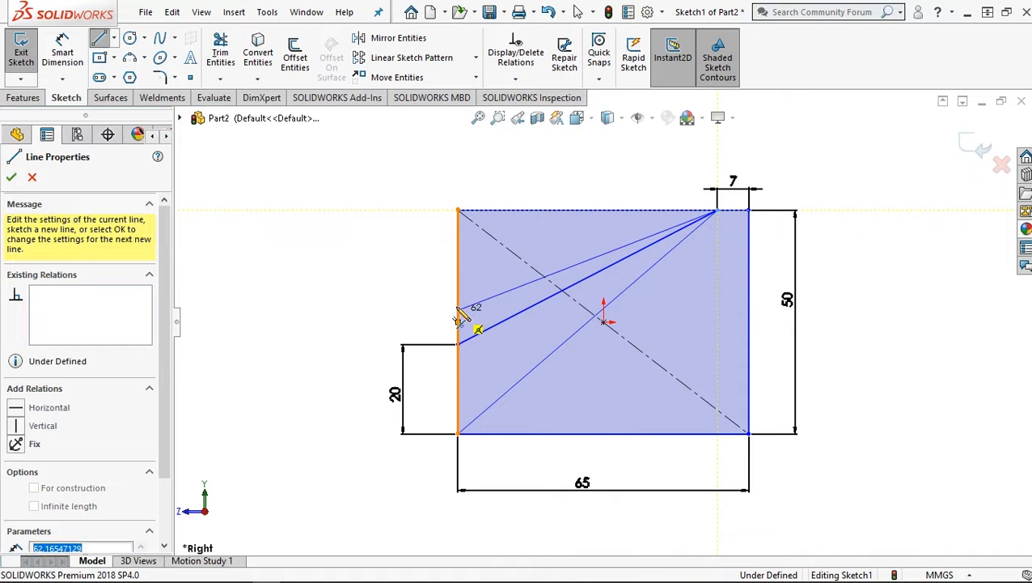
pyautogui.click(65, 58)
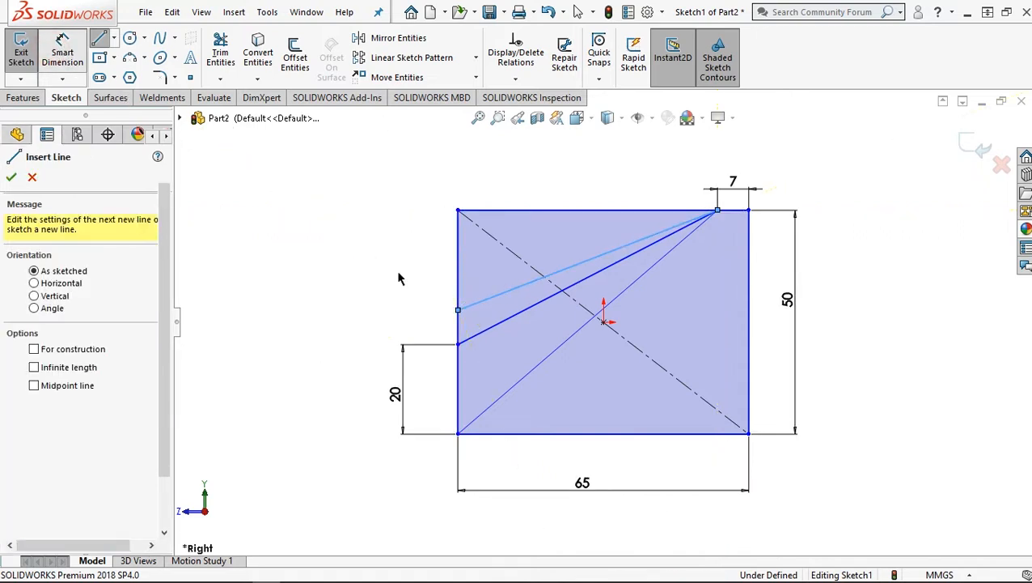
pyautogui.click(457, 310)
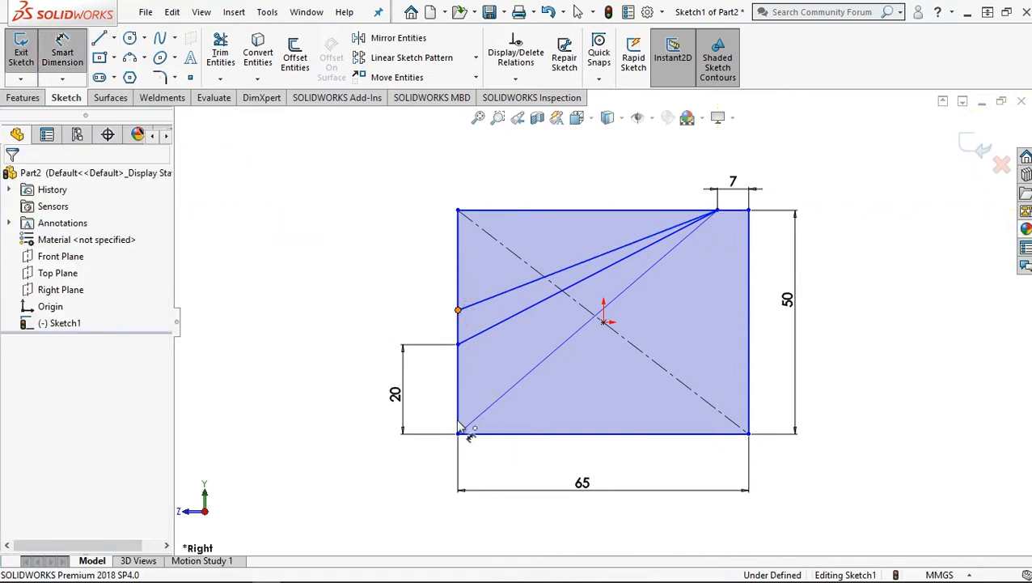
pyautogui.click(474, 436)
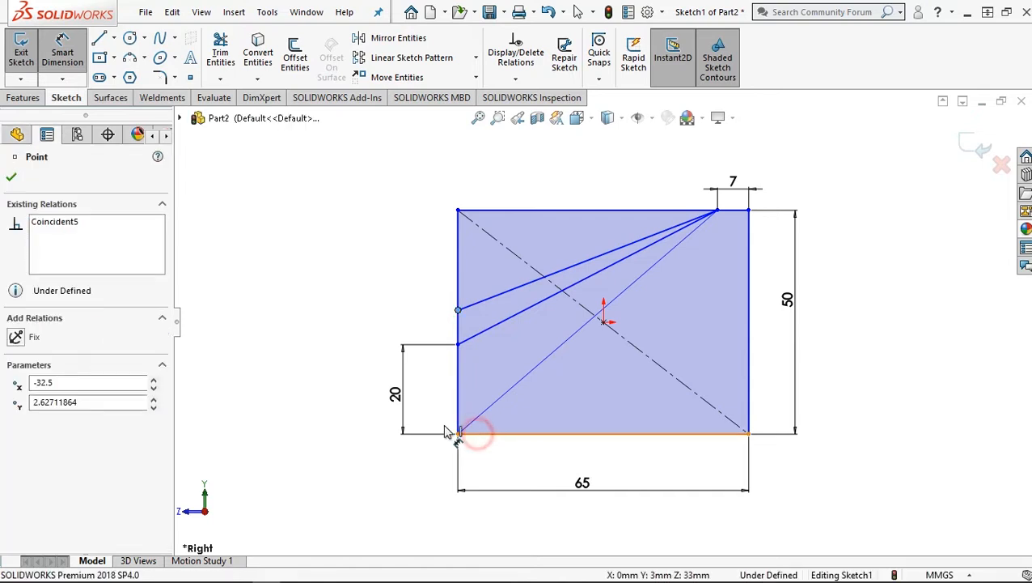
pyautogui.click(366, 387)
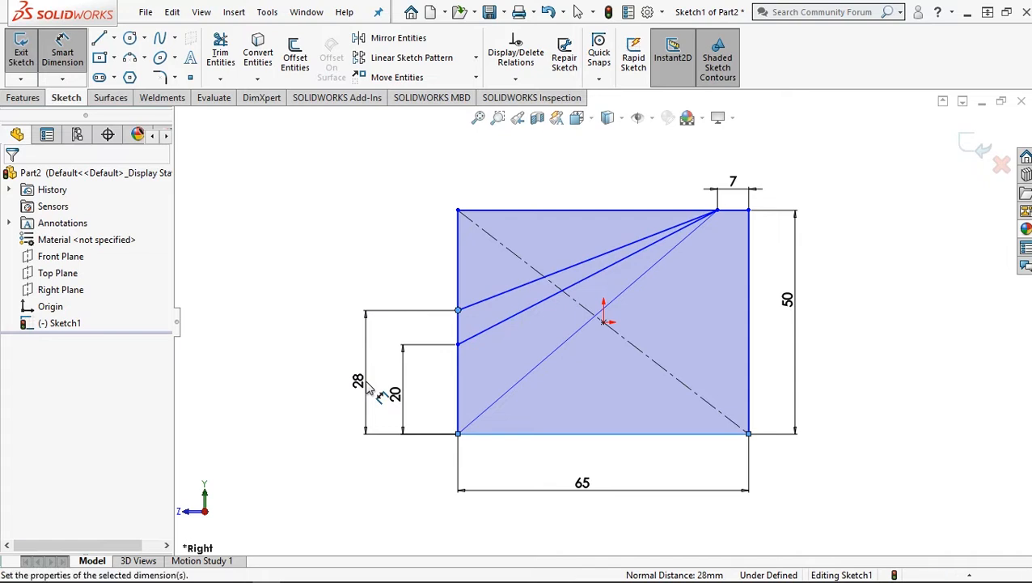
pyautogui.doubleClick(367, 386)
pyautogui.write('3')
pyautogui.click(296, 361)
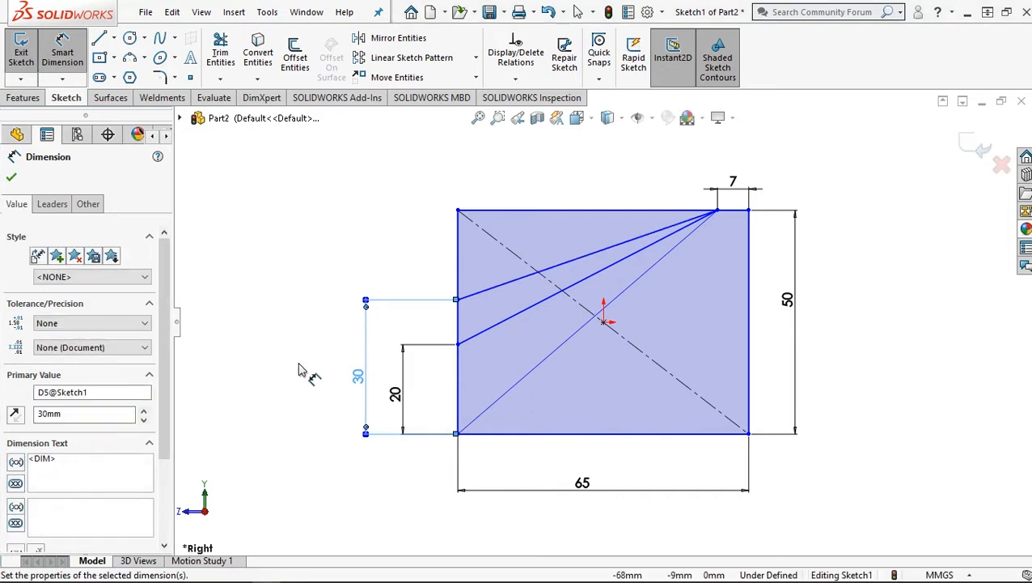
pyautogui.click(100, 39)
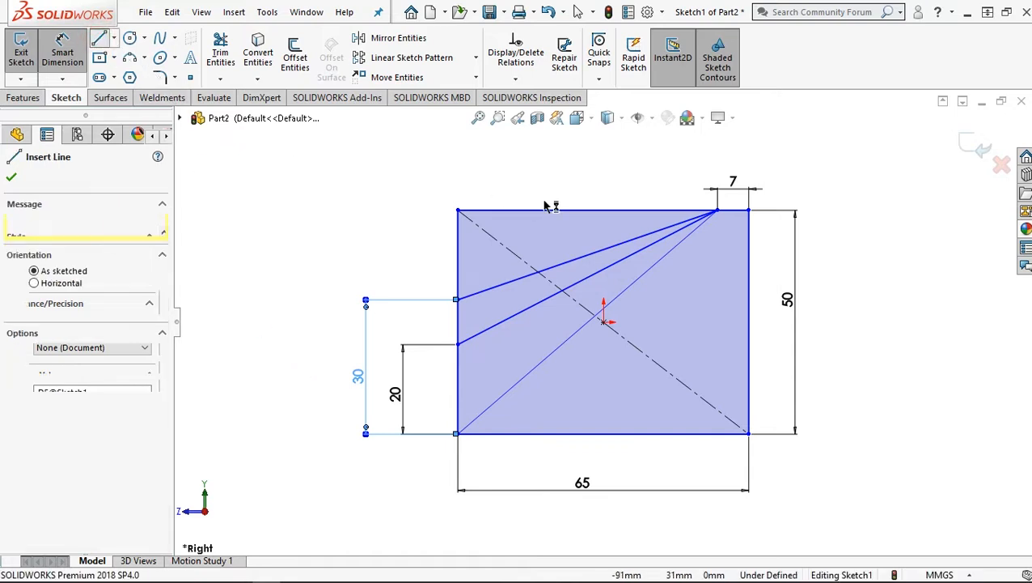
pyautogui.click(609, 246)
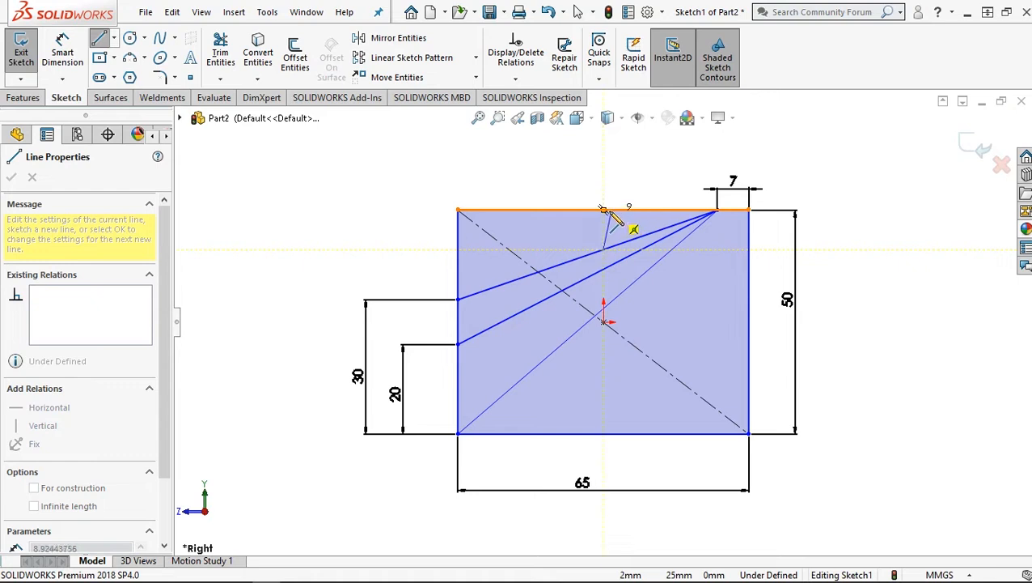
pyautogui.scroll(-3, 603, 212)
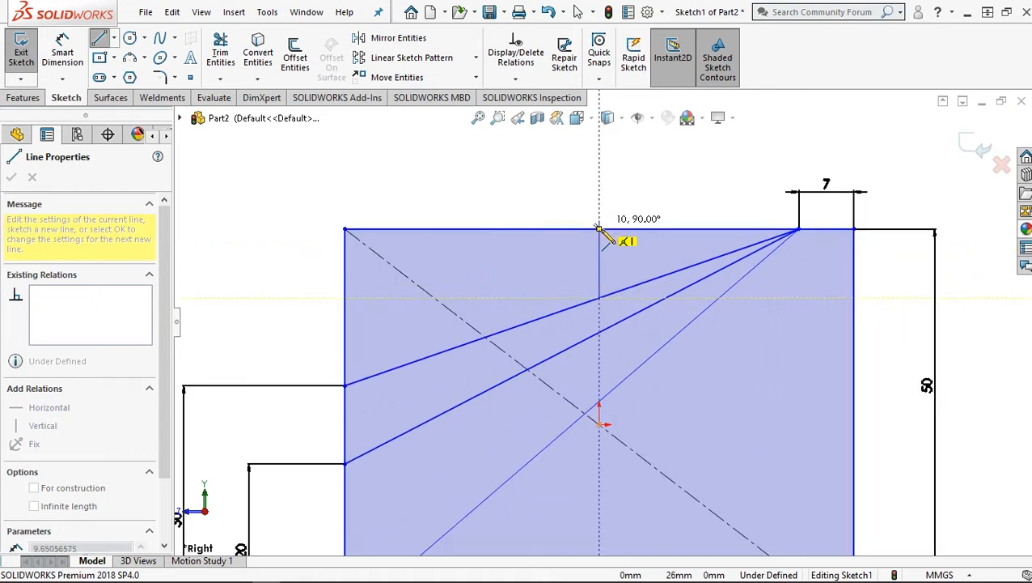
pyautogui.press('Escape')
pyautogui.press('Escape')
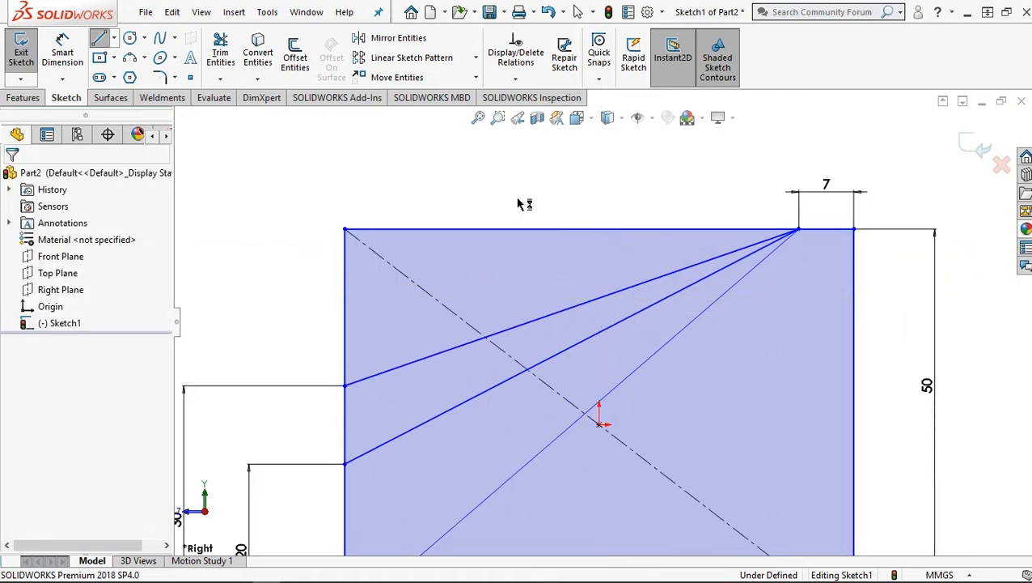
# Draw a vertical line about 8 mm long from the uppermost slanted line up to the rectangle's top edge
pyautogui.click(101, 40)
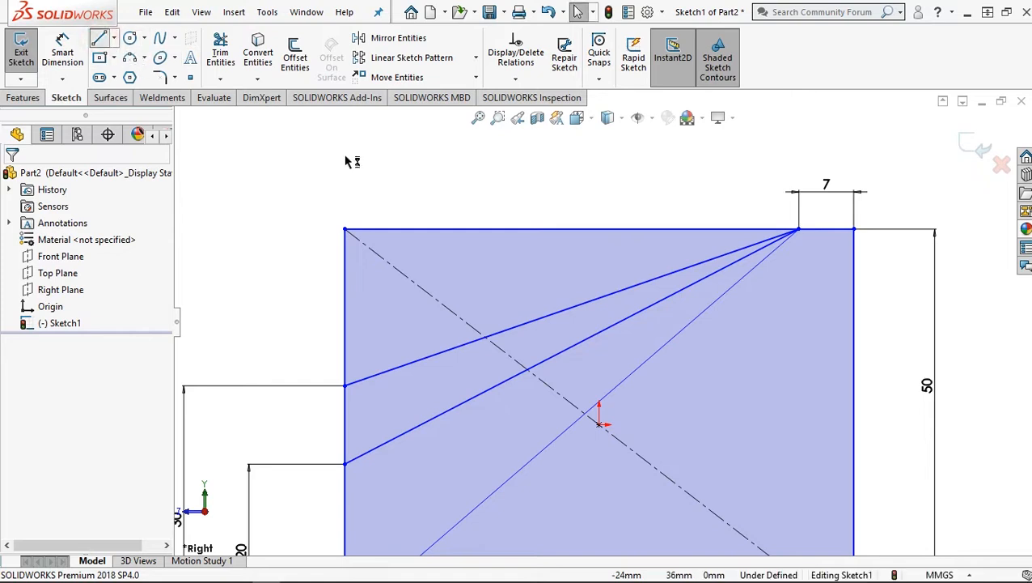
pyautogui.click(624, 291)
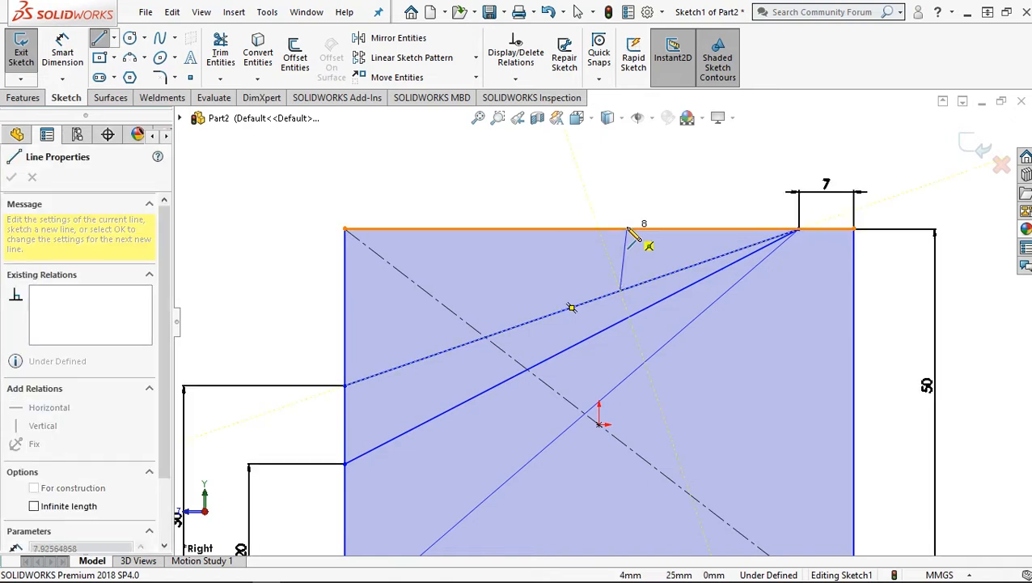
pyautogui.click(620, 230)
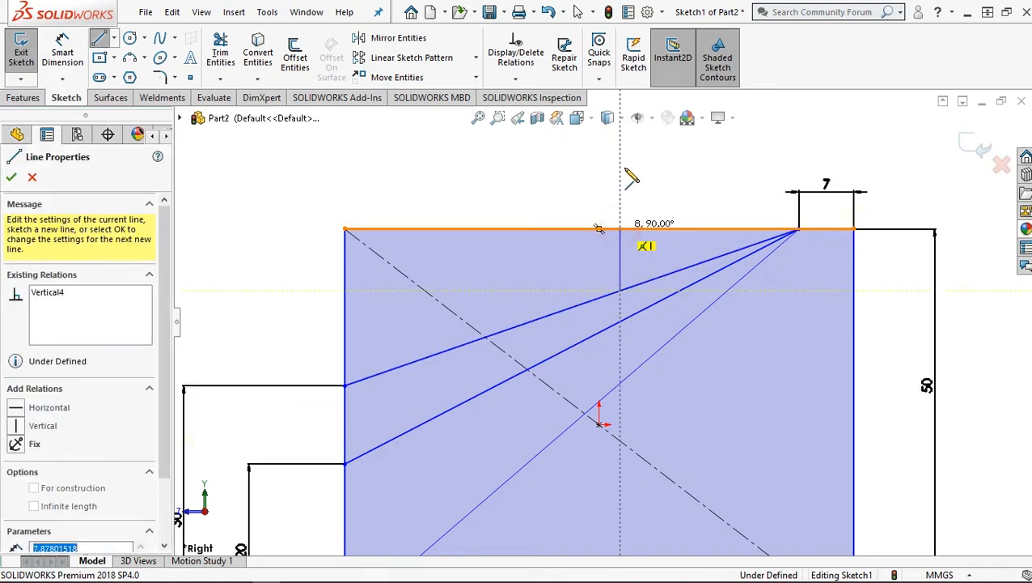
pyautogui.rightClick(636, 175)
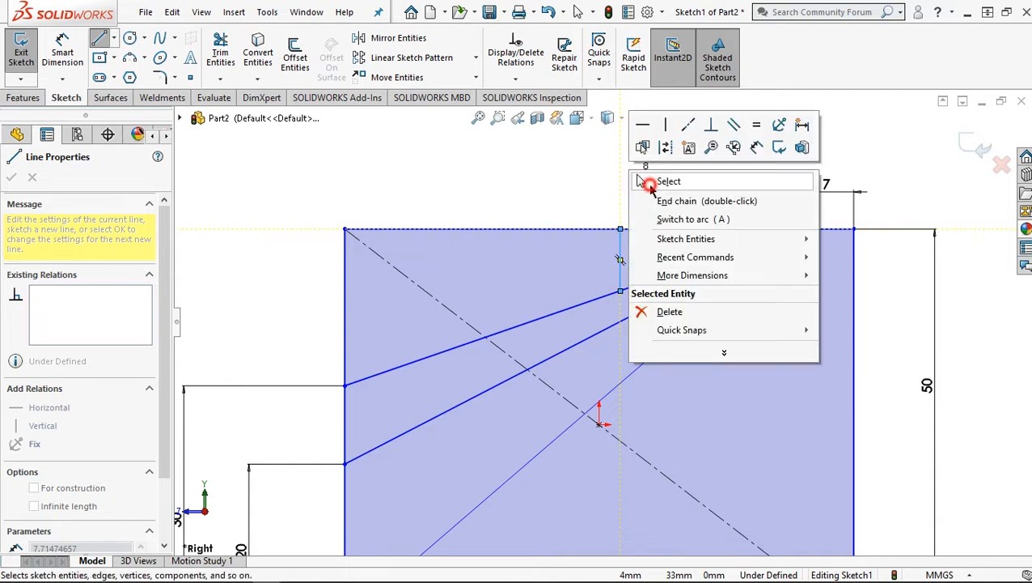
pyautogui.click(644, 181)
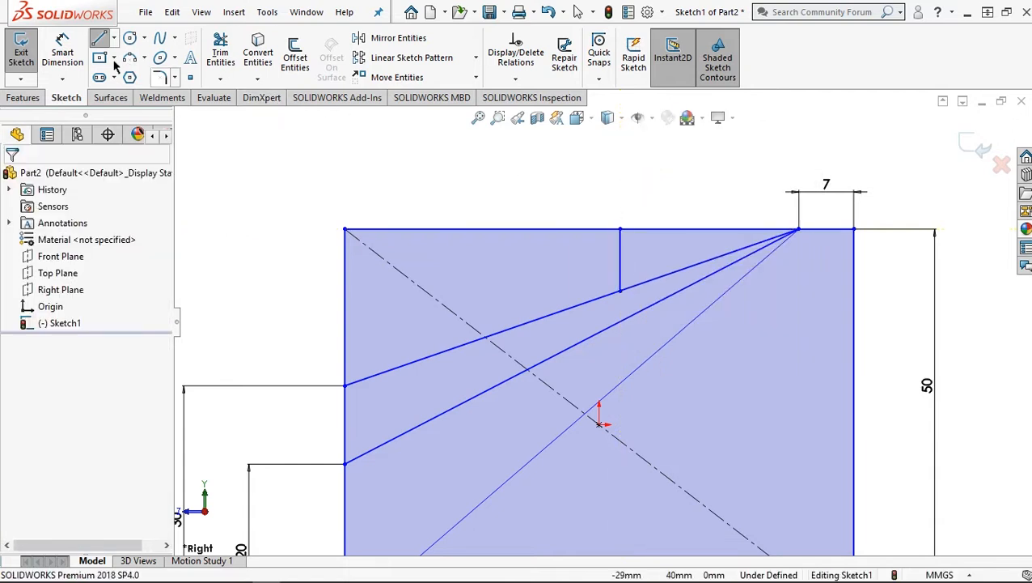
# Dimension the short vertical line 35 mm from the rectangle's right edge
pyautogui.click(62, 50)
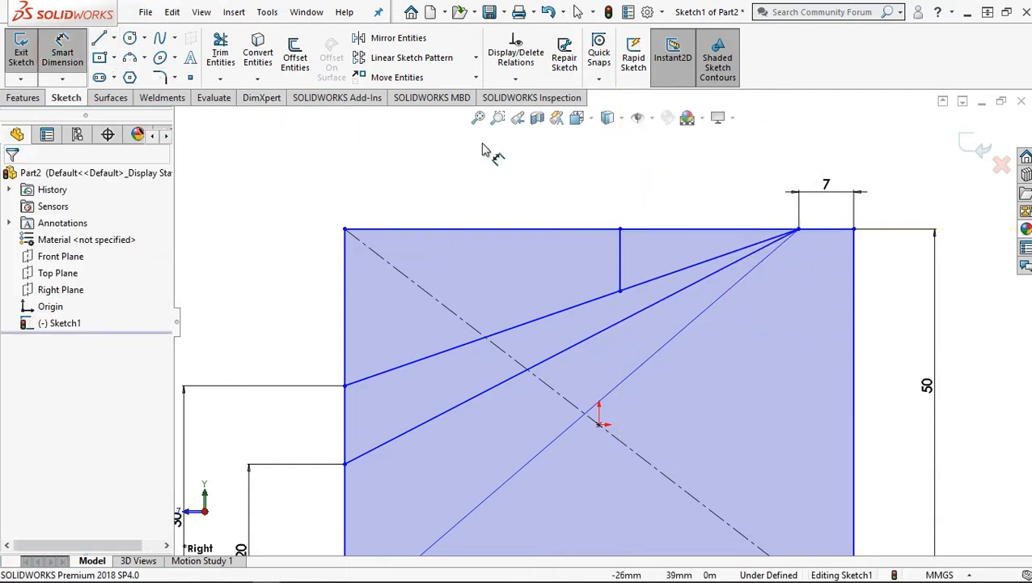
pyautogui.click(621, 264)
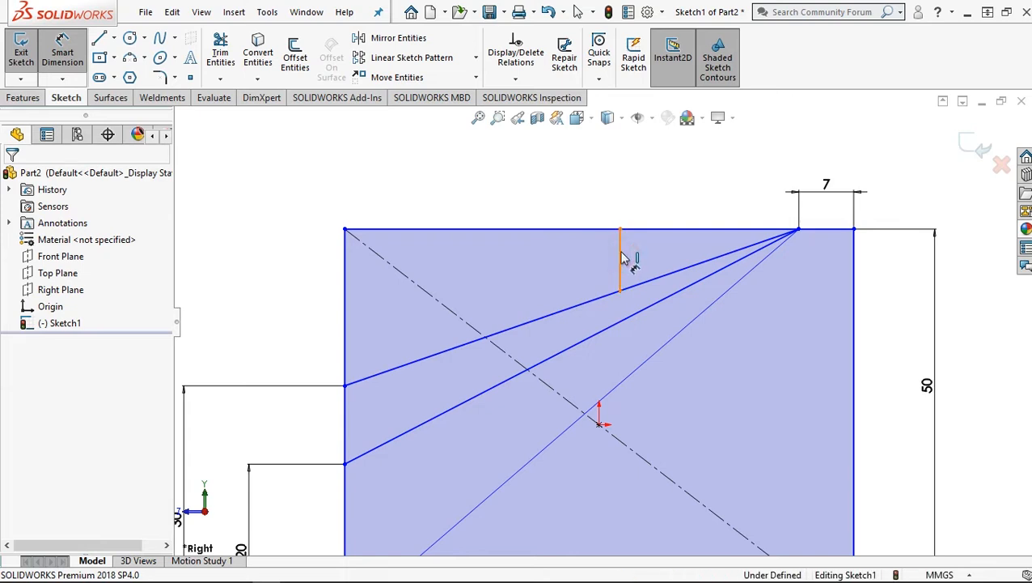
pyautogui.click(856, 271)
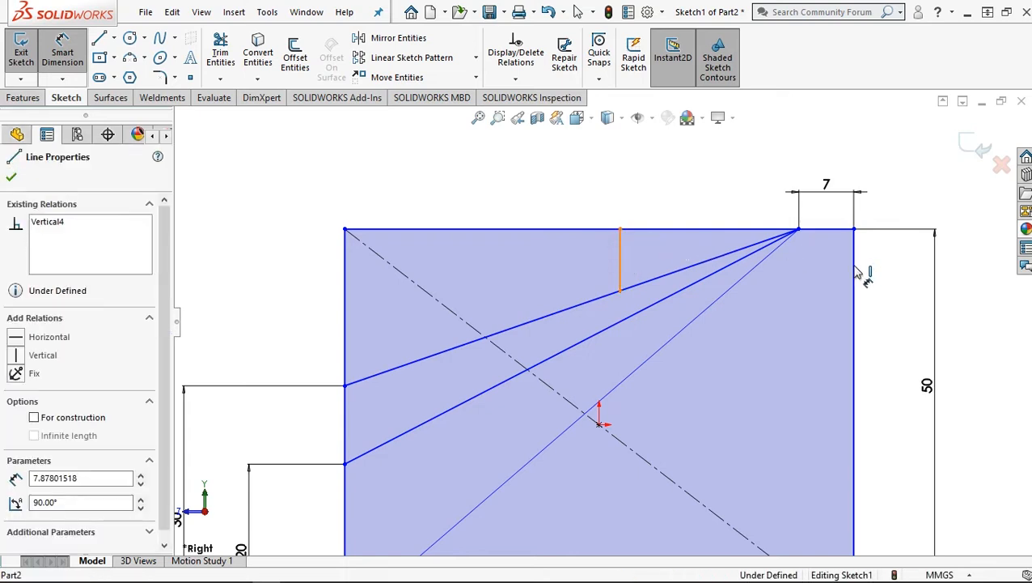
pyautogui.click(855, 270)
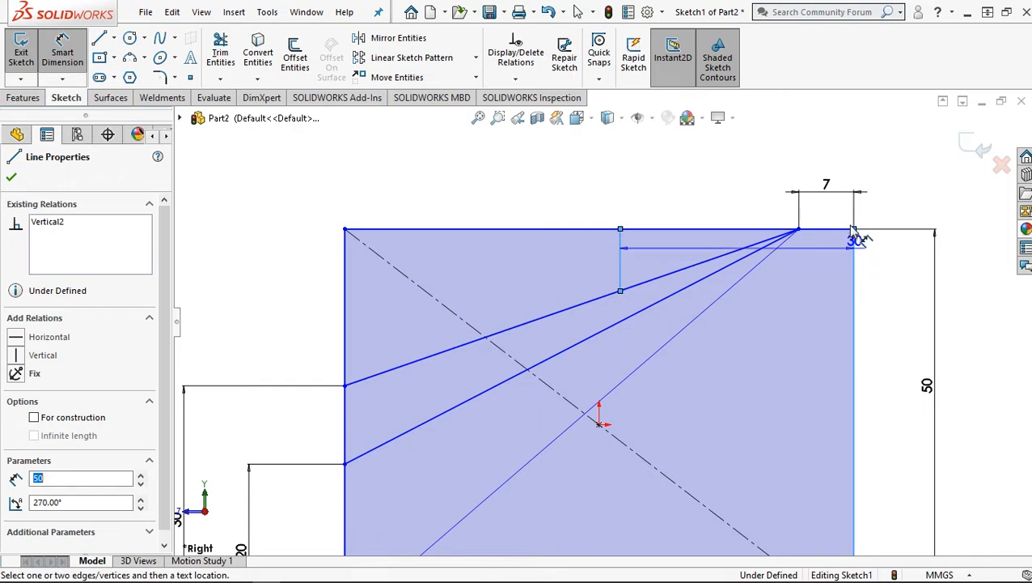
pyautogui.click(748, 165)
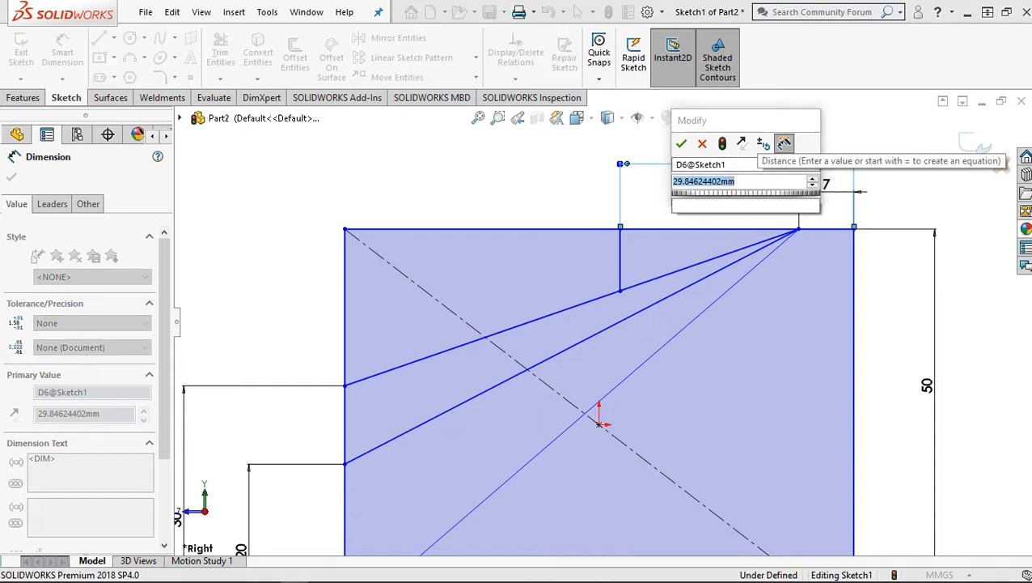
pyautogui.write('35')
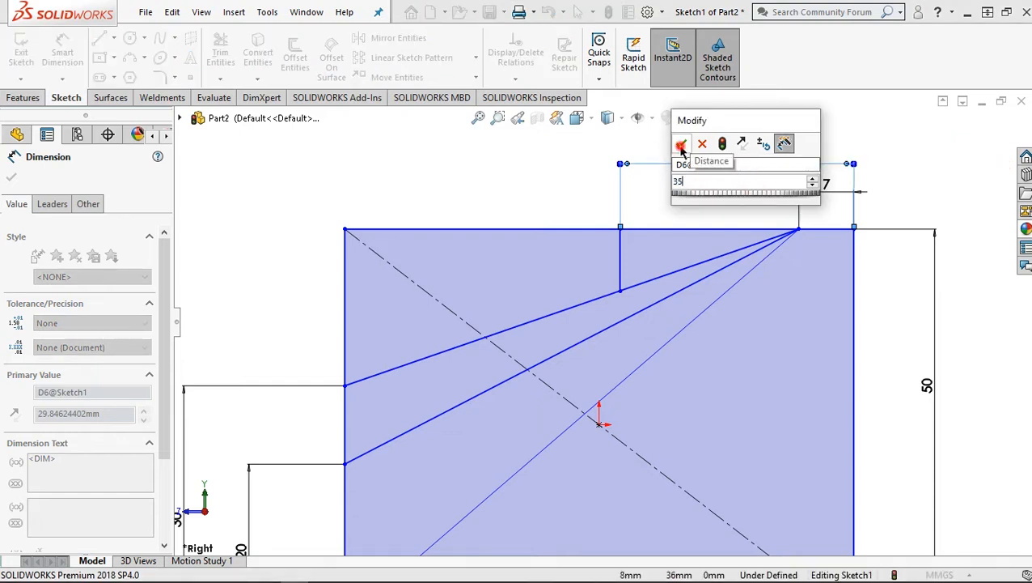
pyautogui.click(681, 143)
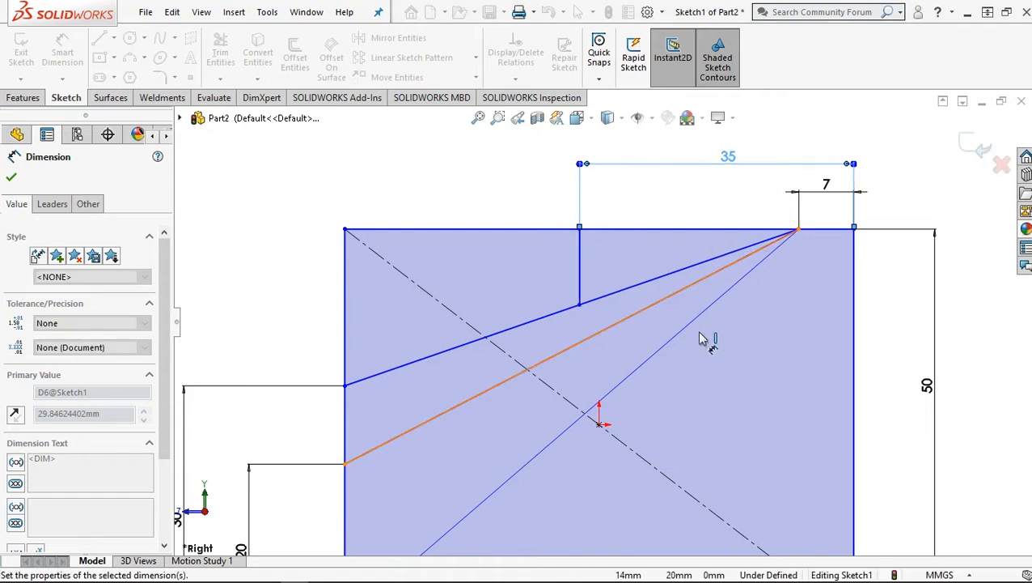
# Draw a circle with a radius of about 10 mm, centred on the slanted line that ends at the rectangle's lower-left corner
pyautogui.scroll(3, 703, 339)
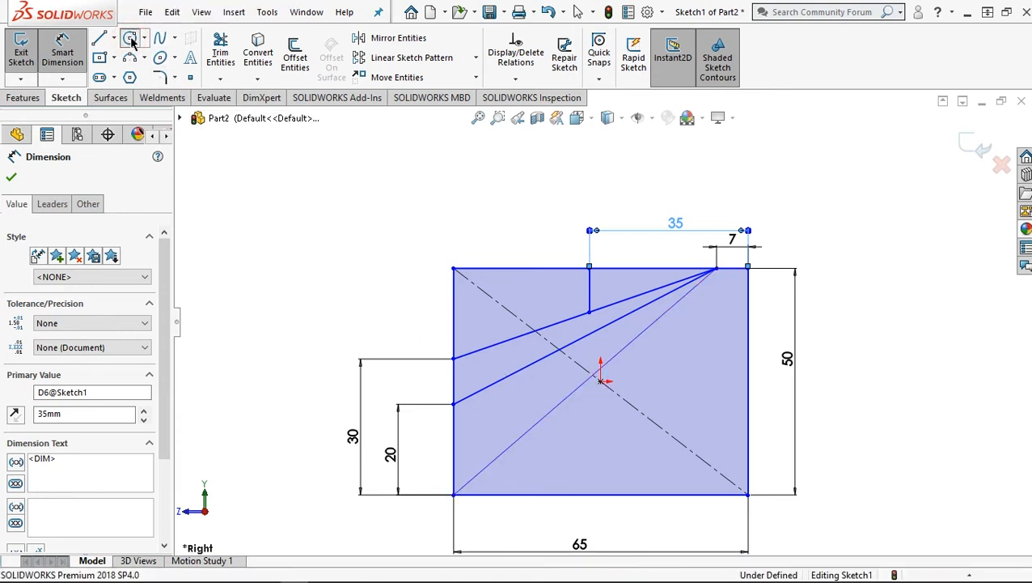
pyautogui.click(575, 393)
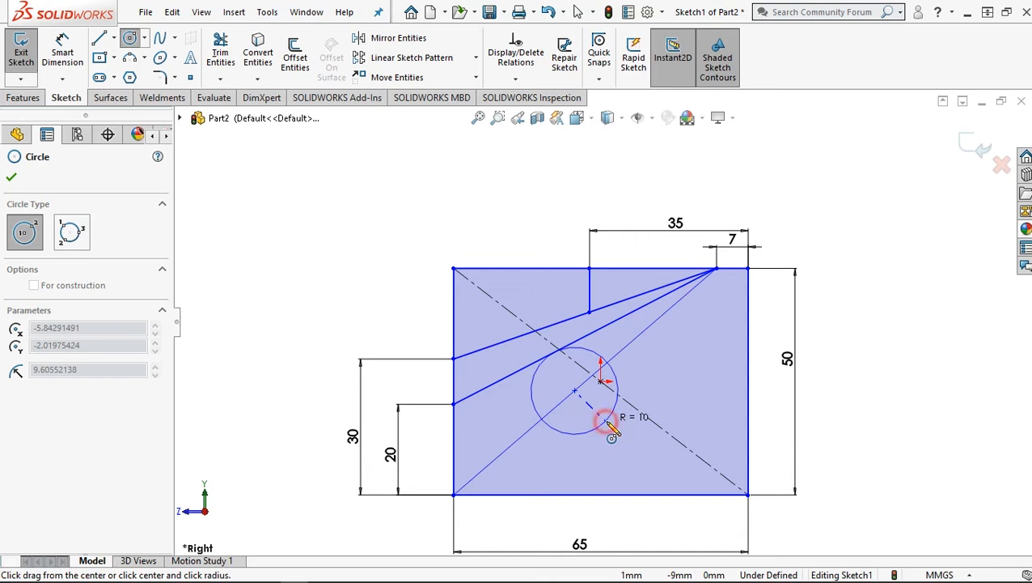
pyautogui.click(606, 422)
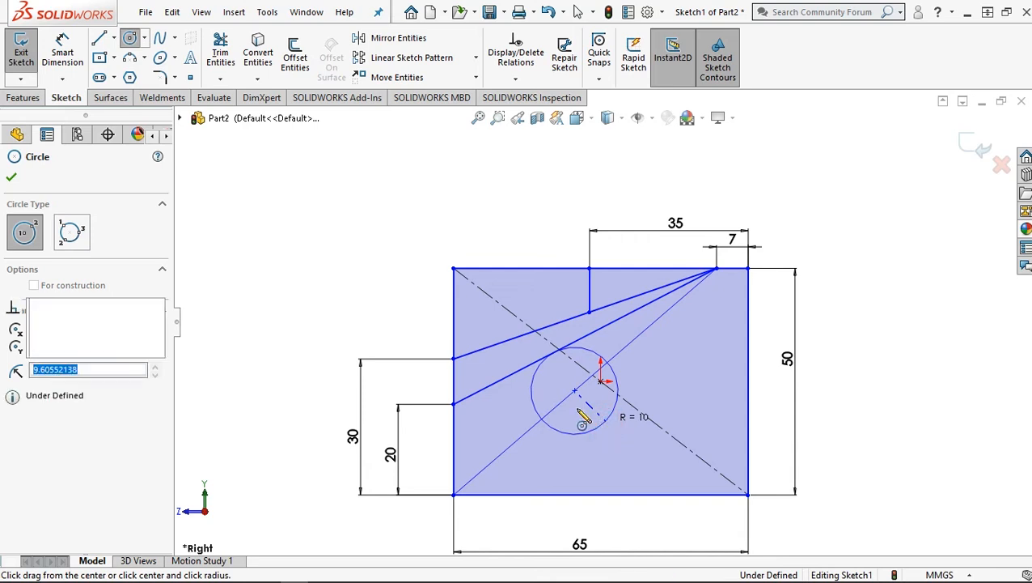
# Dimension the circle's diameter as 24 mm
pyautogui.click(63, 53)
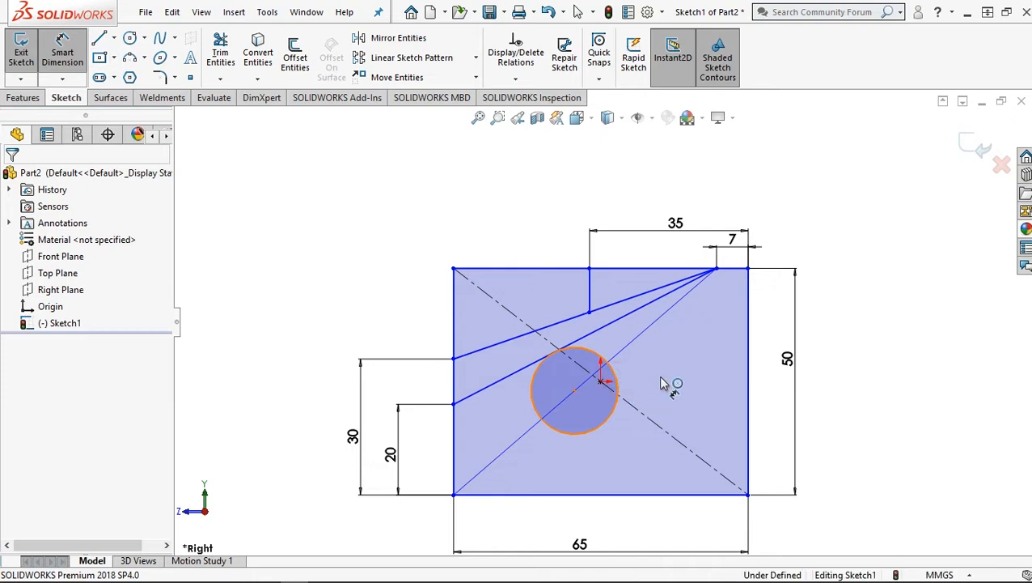
pyautogui.click(761, 386)
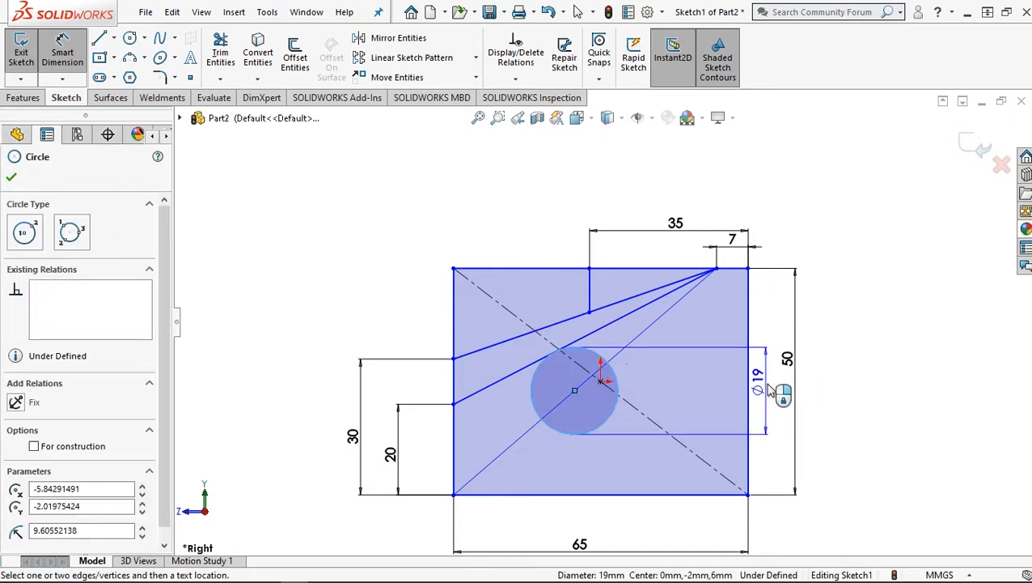
pyautogui.click(778, 394)
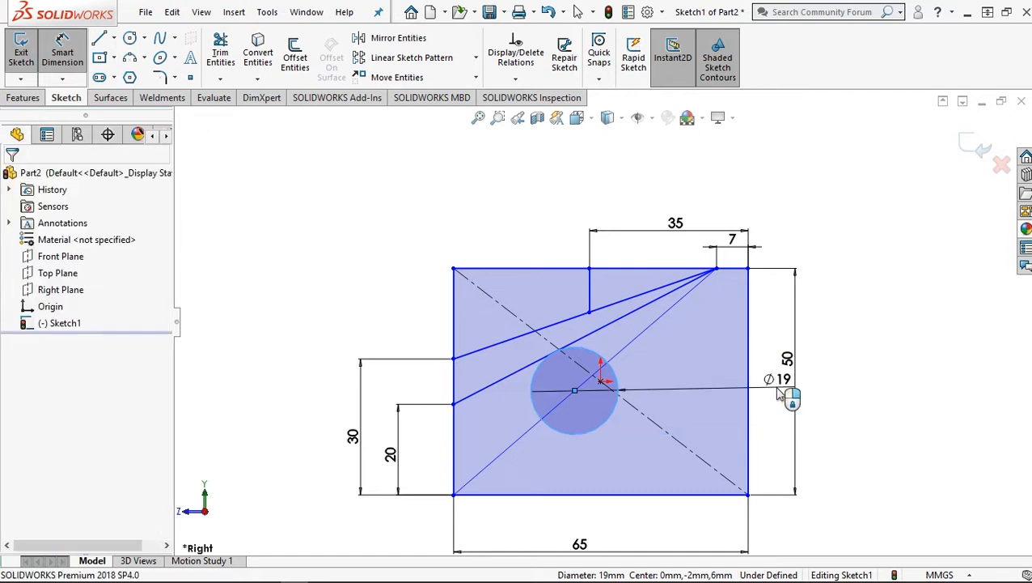
pyautogui.click(777, 393)
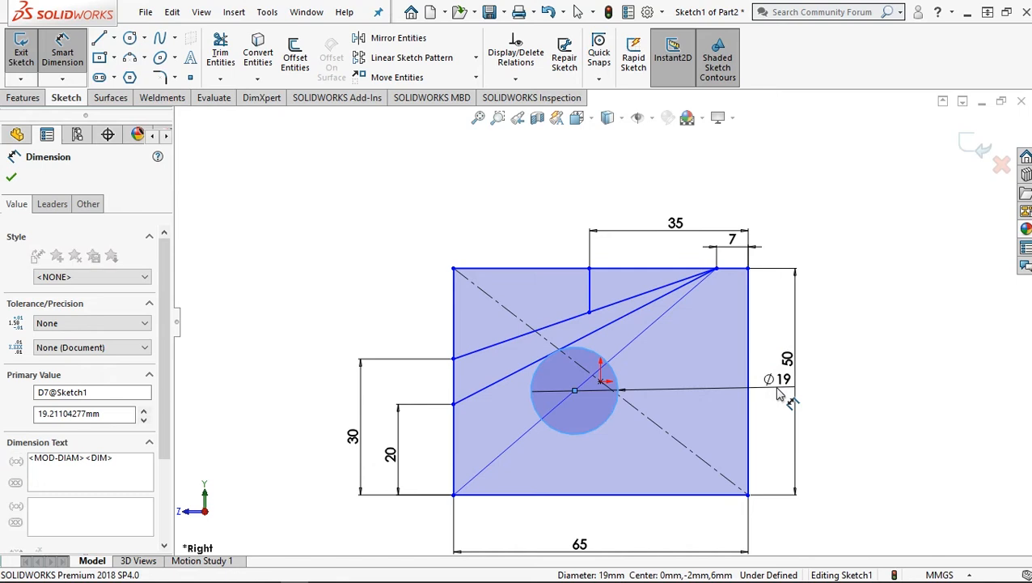
pyautogui.write('24')
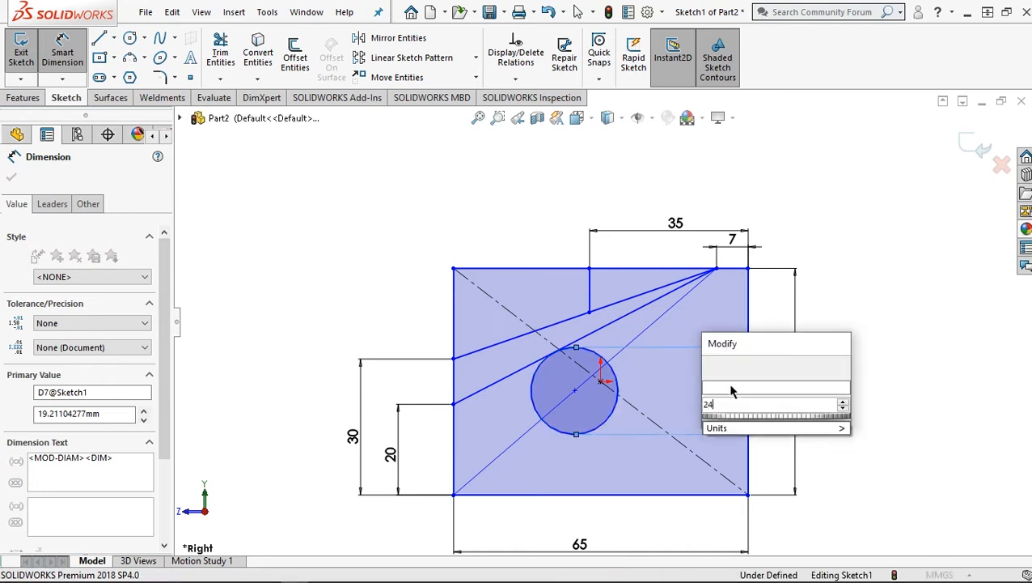
pyautogui.click(713, 367)
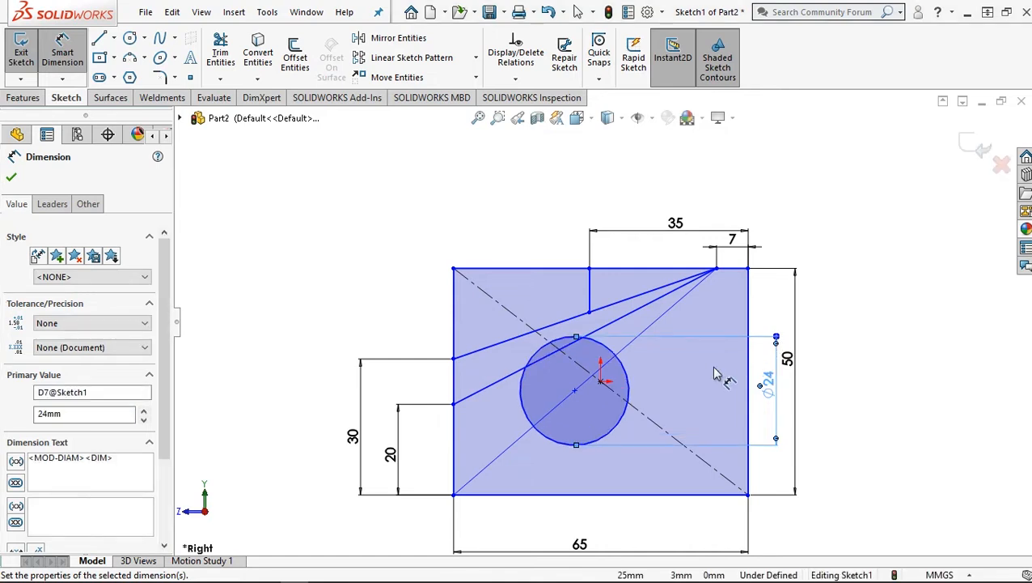
# Dimension the circle's centre 22 mm below the rectangle's top edge
pyautogui.click(597, 374)
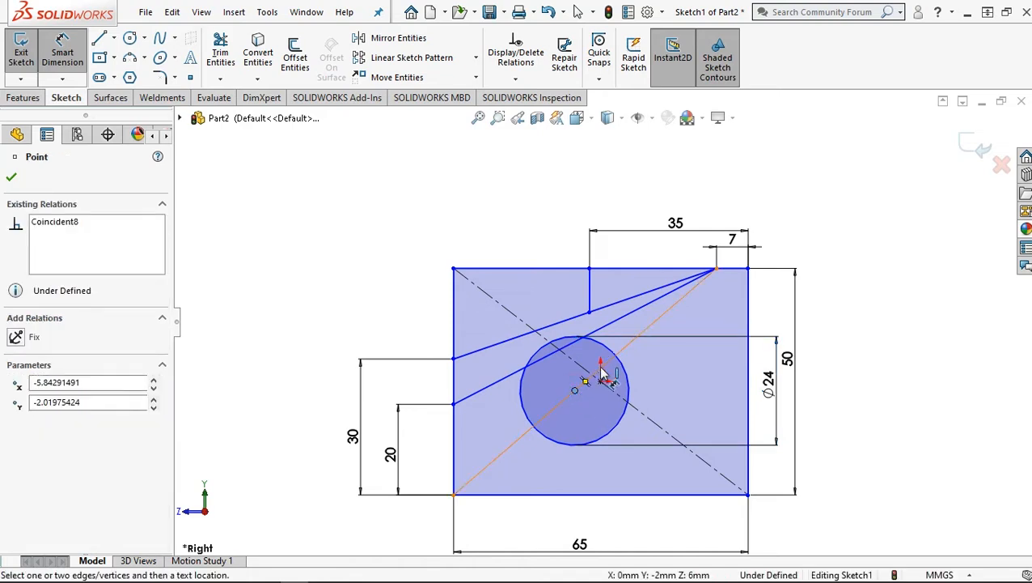
pyautogui.click(664, 269)
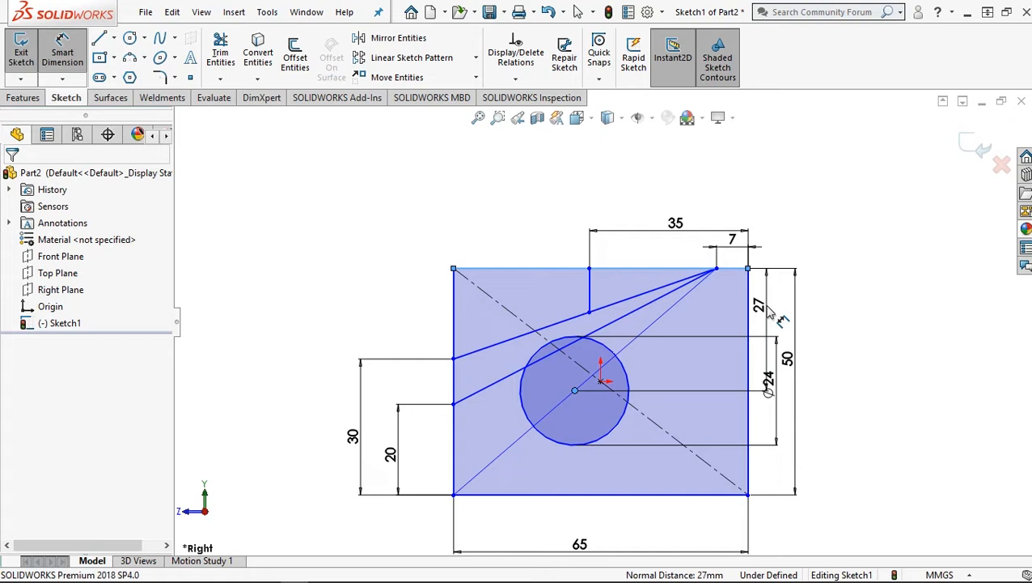
pyautogui.click(772, 314)
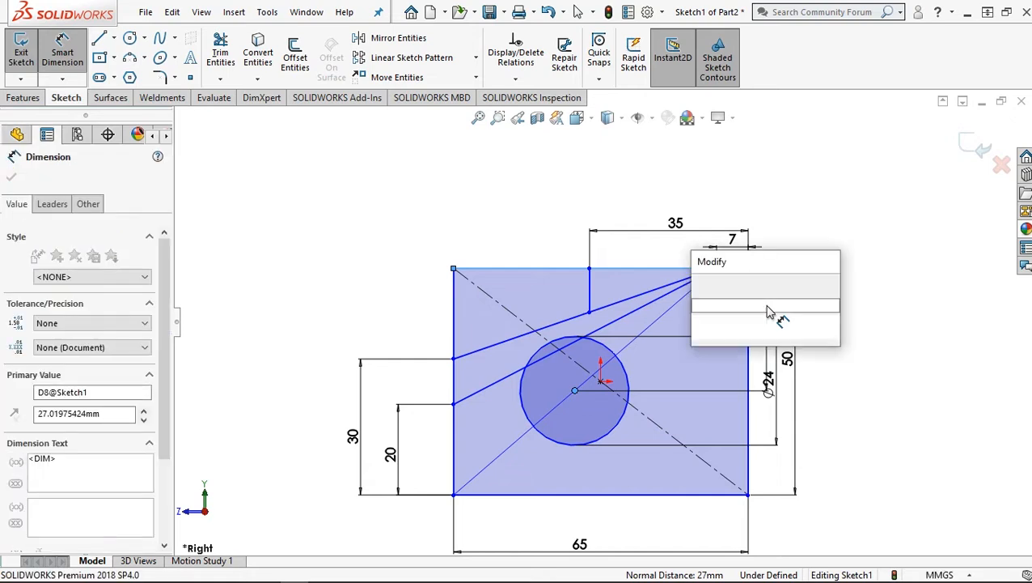
pyautogui.write('22')
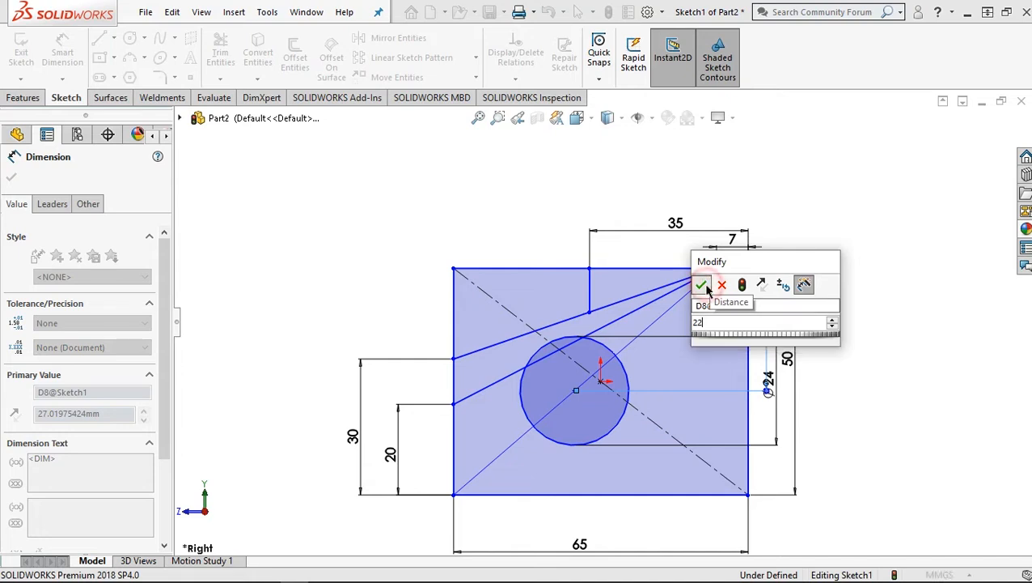
pyautogui.click(703, 285)
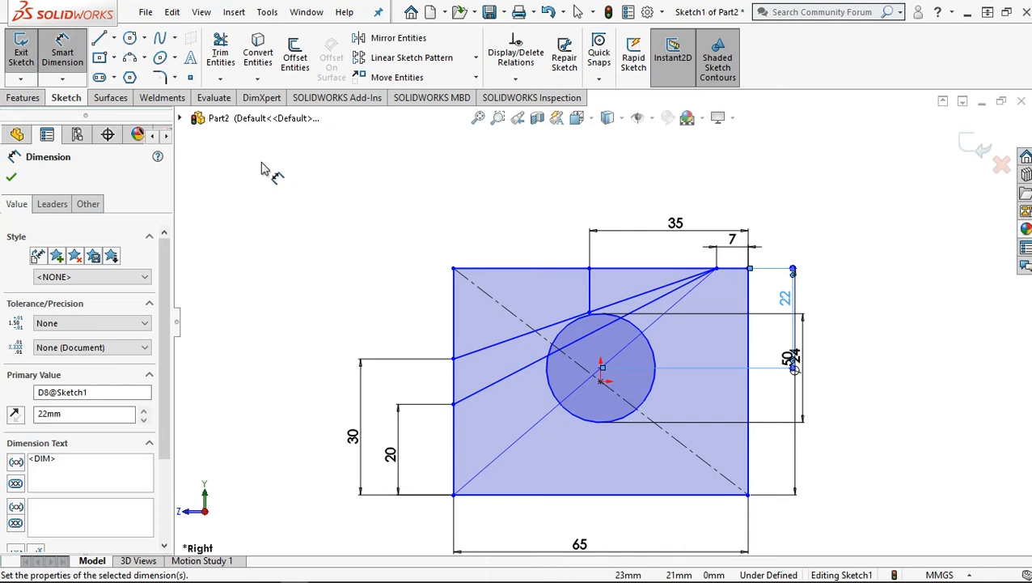
# Trim away the circle's part above the slanted line through its centre, leaving only the lower arc
pyautogui.click(219, 45)
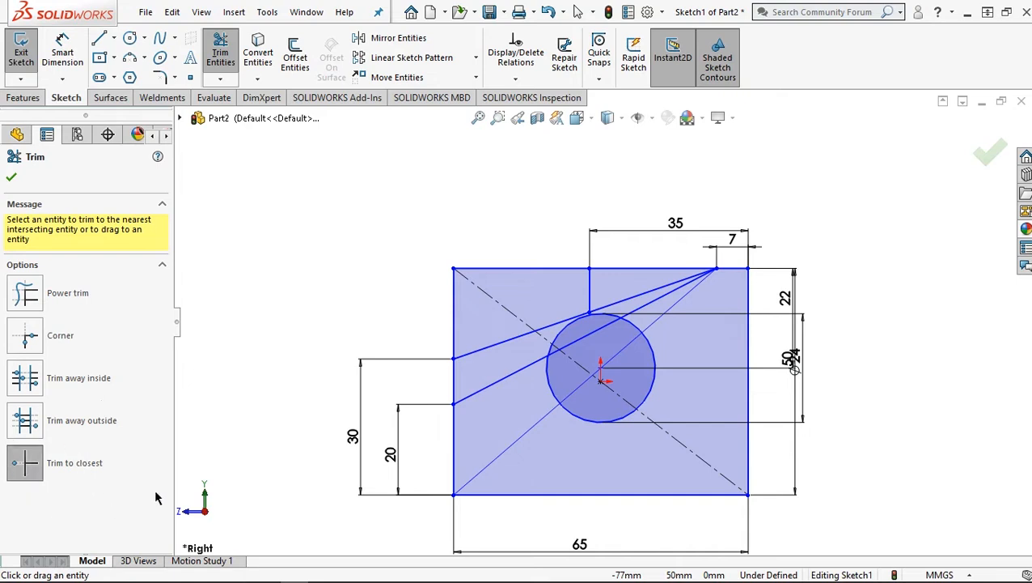
pyautogui.click(548, 380)
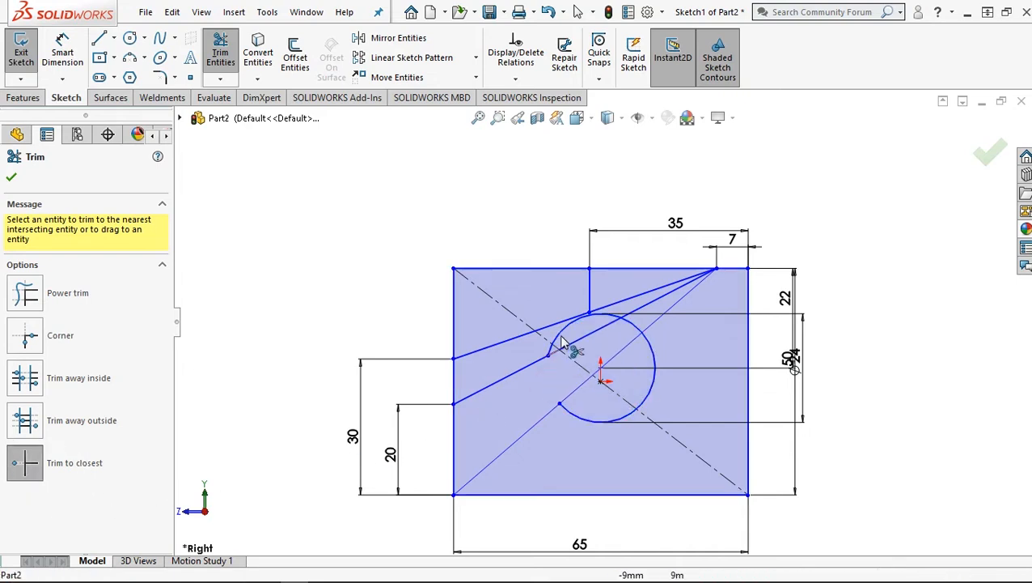
pyautogui.click(551, 350)
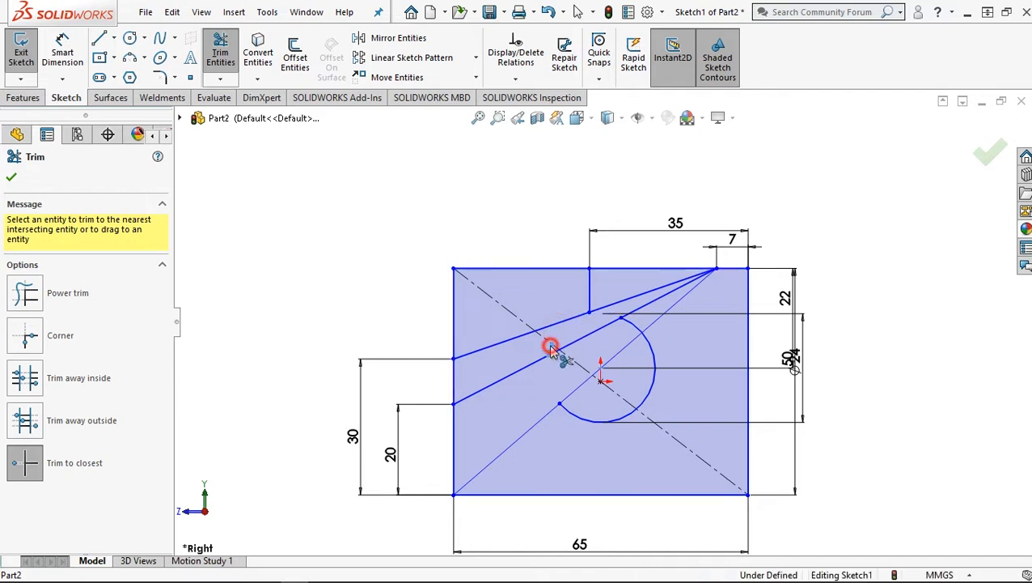
pyautogui.click(630, 327)
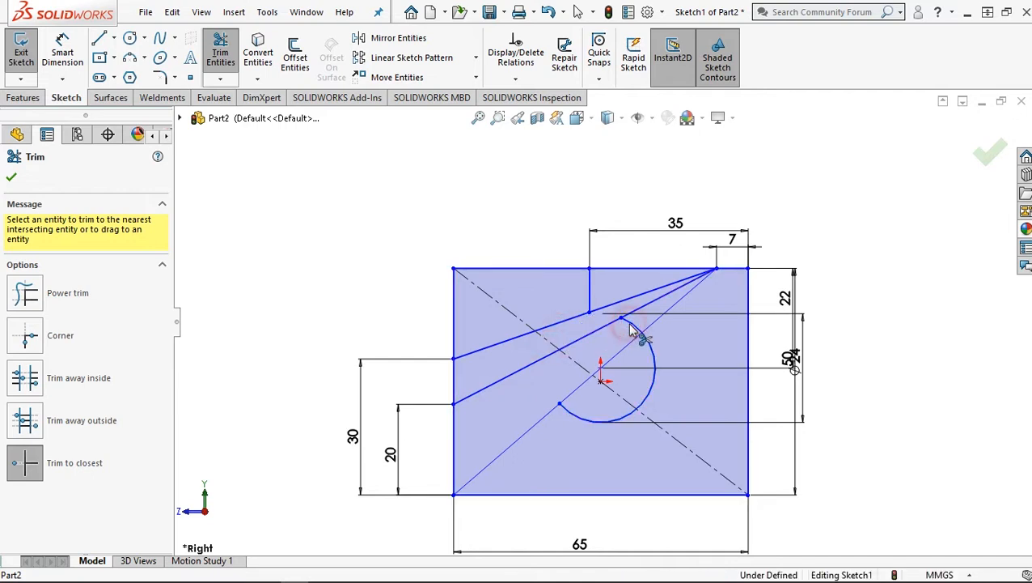
pyautogui.click(11, 180)
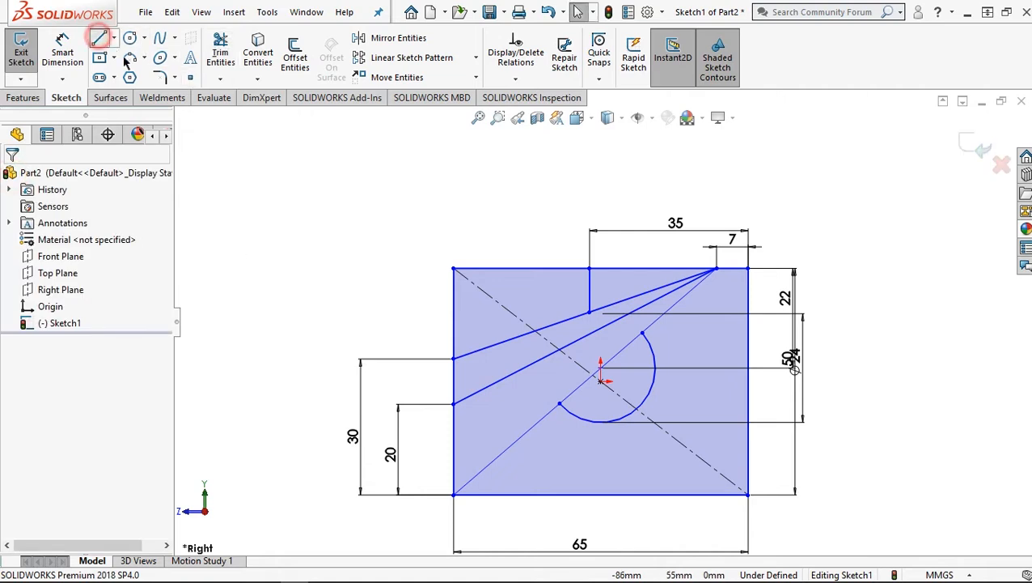
# Draw a vertical line about 9 mm long from the lowest slanted line, near the rectangle's lower-left corner, down to the bottom edge
pyautogui.press('l')
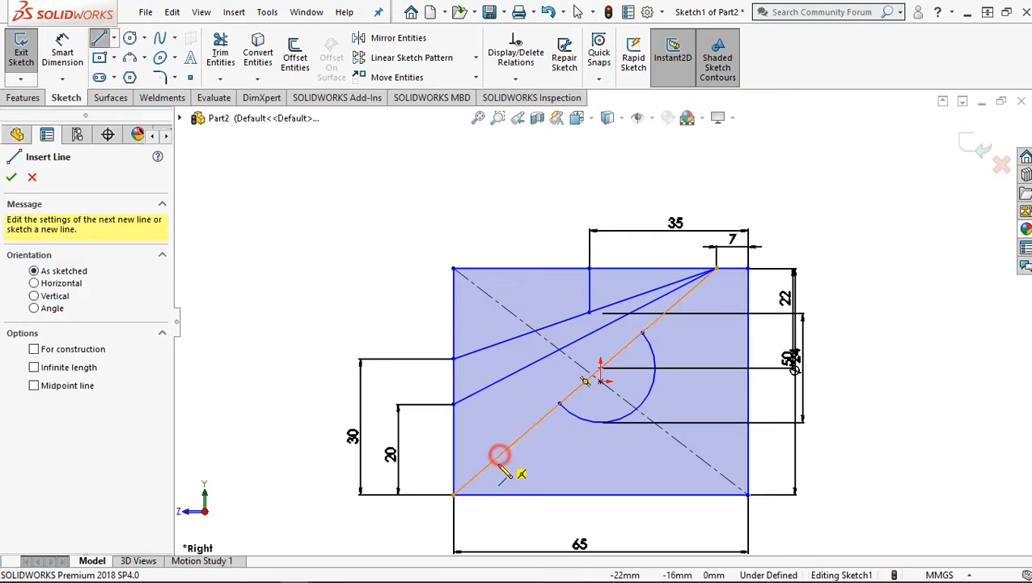
pyautogui.press('Escape')
pyautogui.click(501, 494)
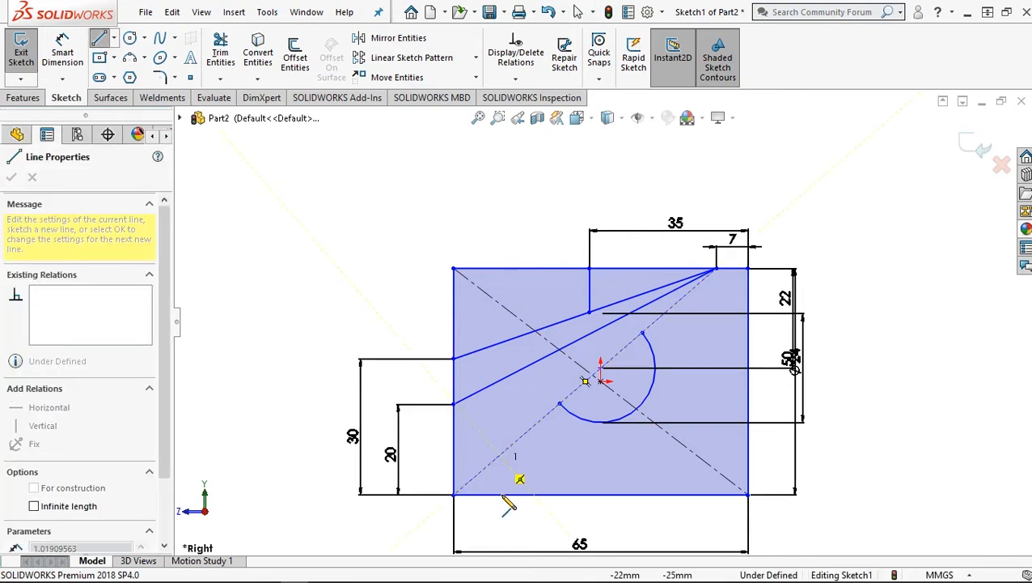
pyautogui.click(499, 456)
pyautogui.press('Escape')
# Dimension the lower short vertical line 11 mm from the rectangle's left edge
pyautogui.click(56, 44)
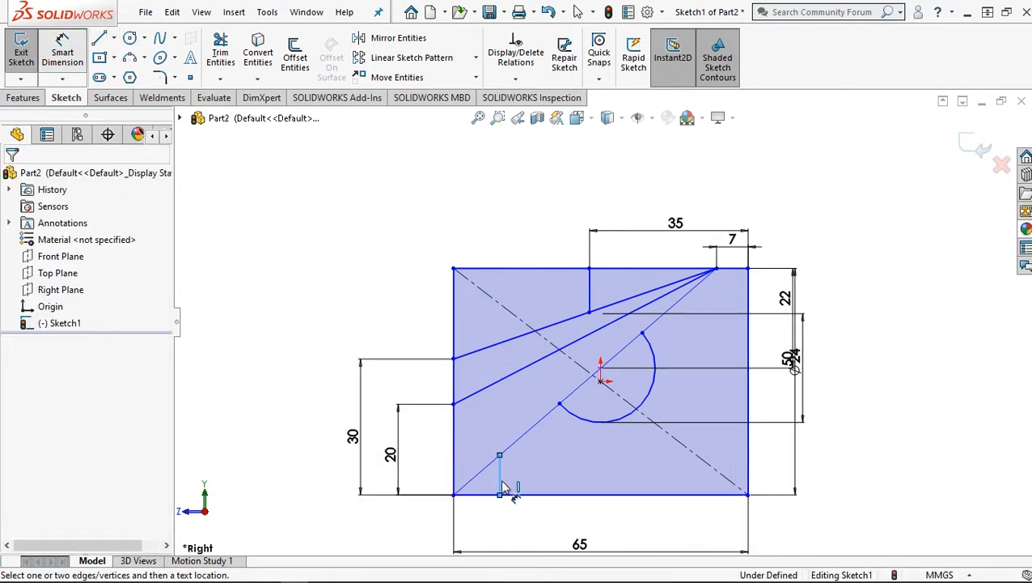
pyautogui.click(500, 481)
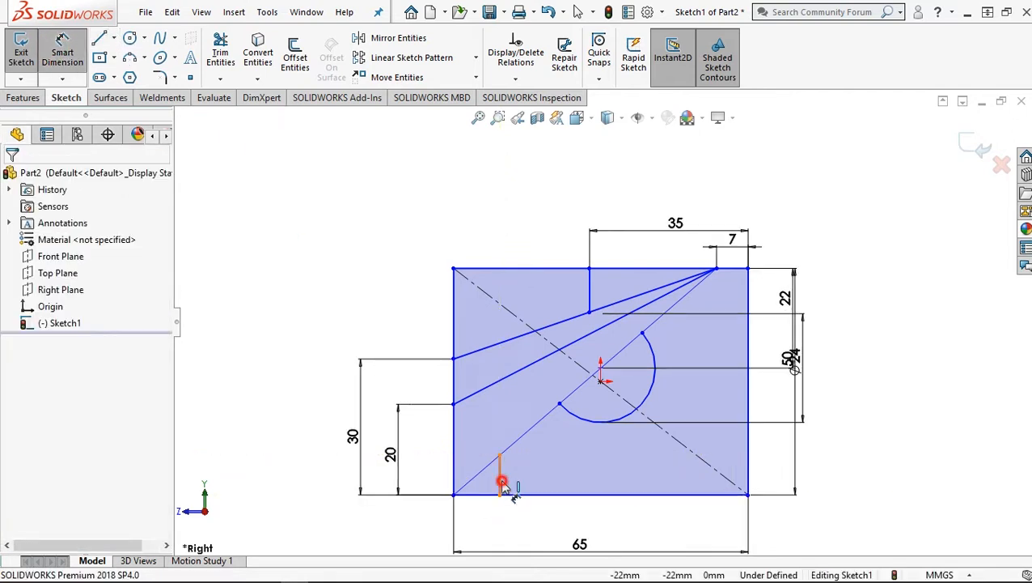
pyautogui.click(454, 476)
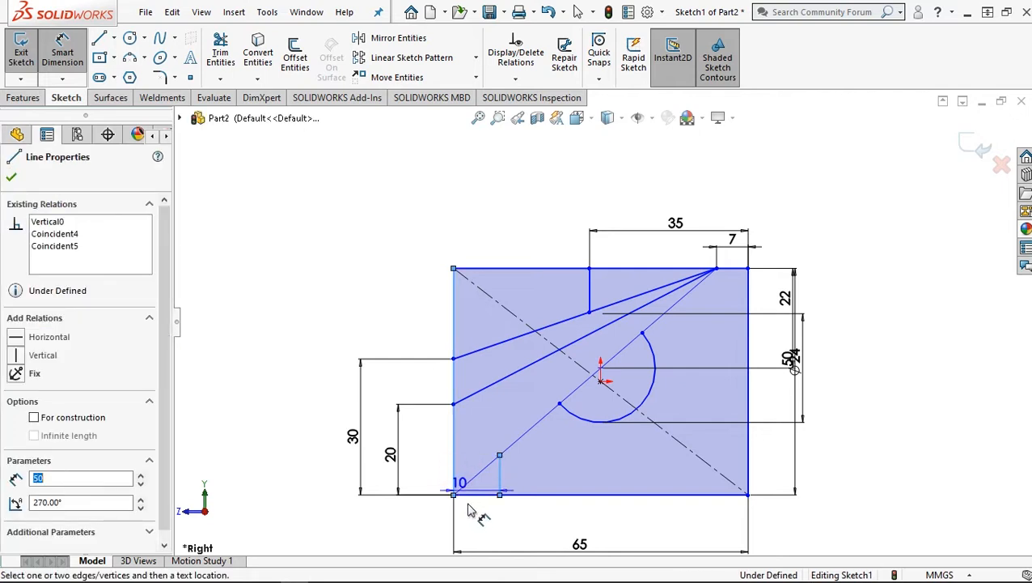
pyautogui.click(477, 526)
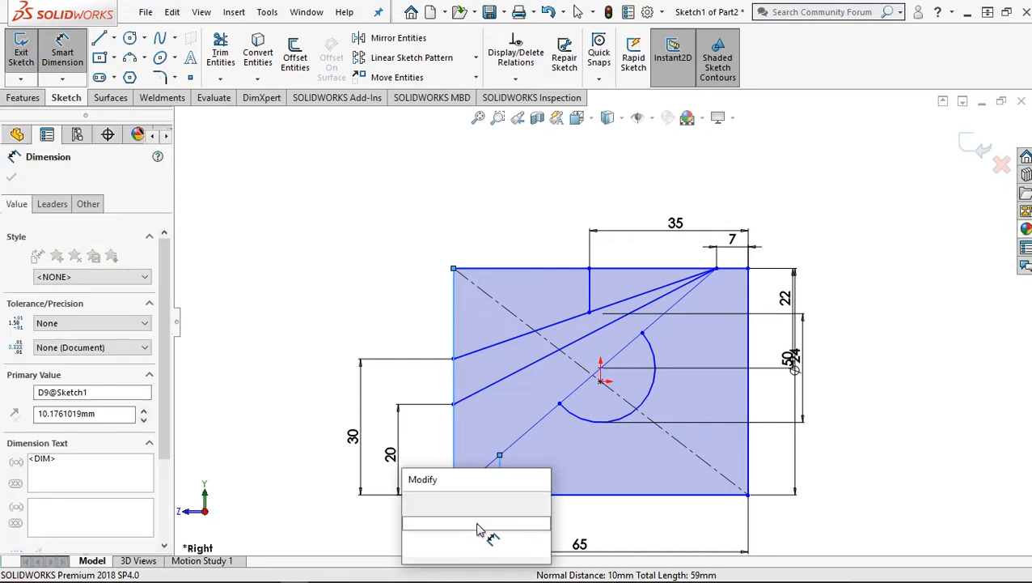
pyautogui.write('11')
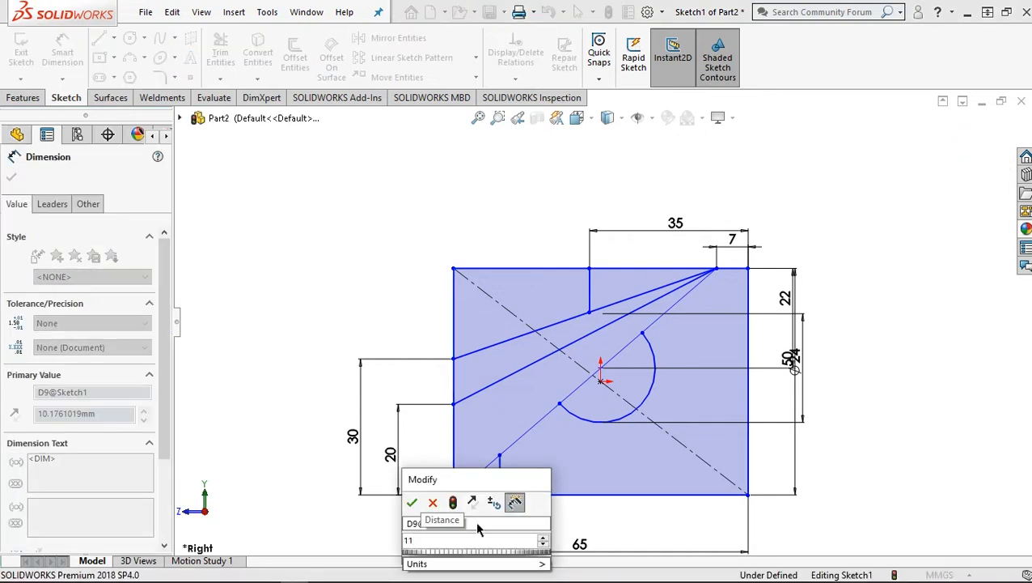
pyautogui.click(411, 503)
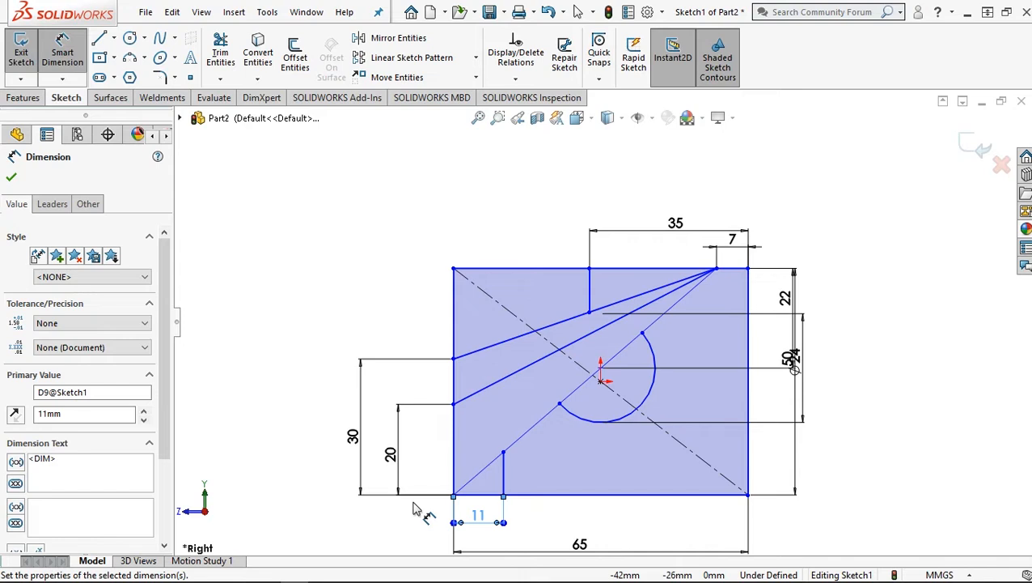
pyautogui.click(11, 177)
pyautogui.press('Escape')
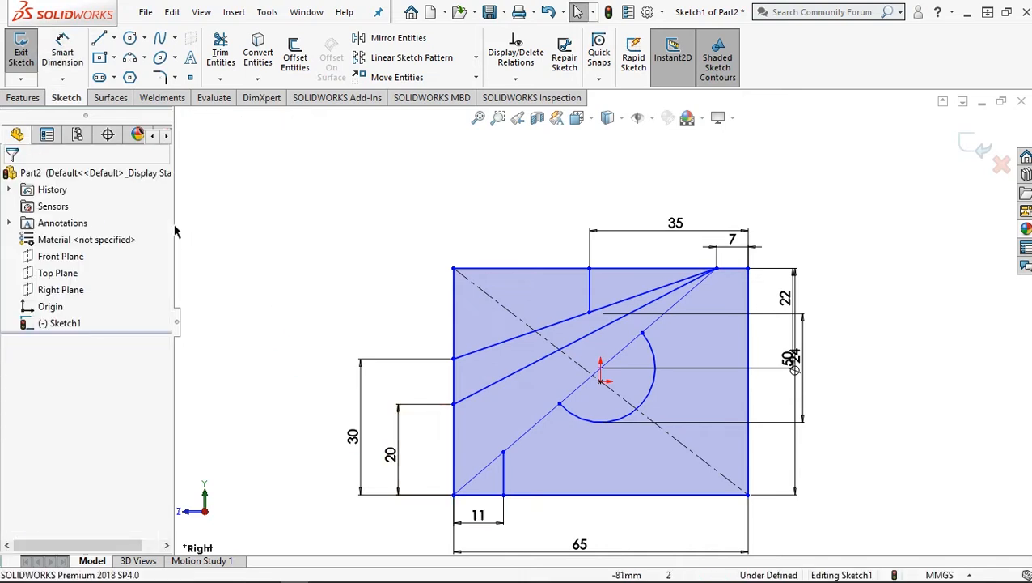
# Set up a Boss-Extrude of the sketch with a Mid Plane end condition and a depth of 90 mm
pyautogui.click(24, 98)
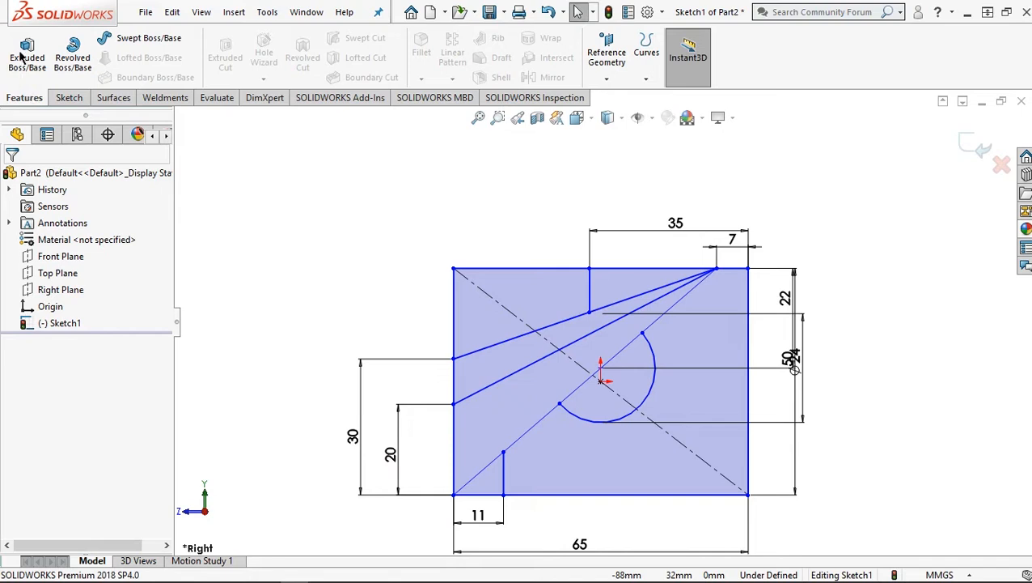
pyautogui.click(25, 52)
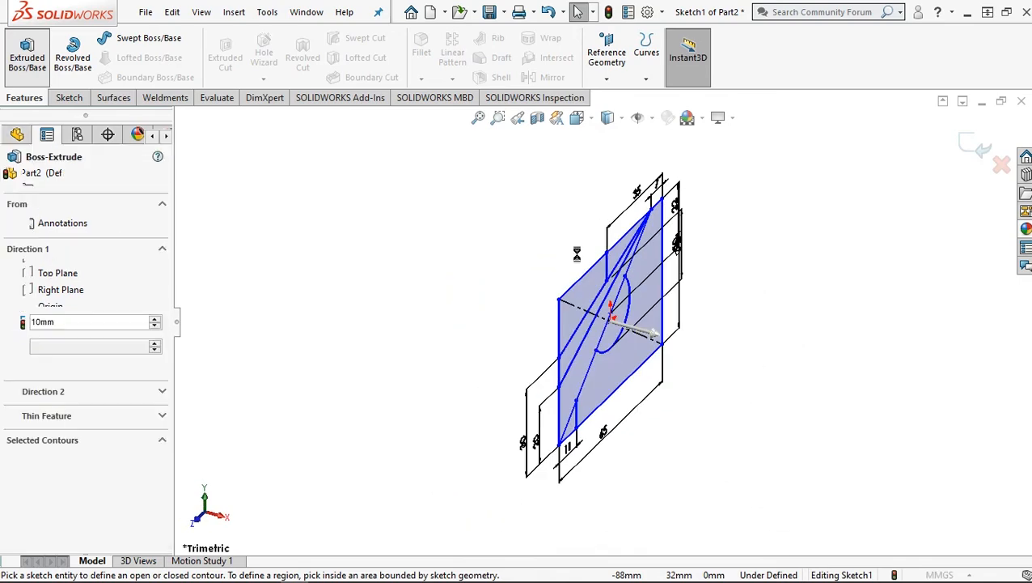
pyautogui.scroll(-2, 657, 298)
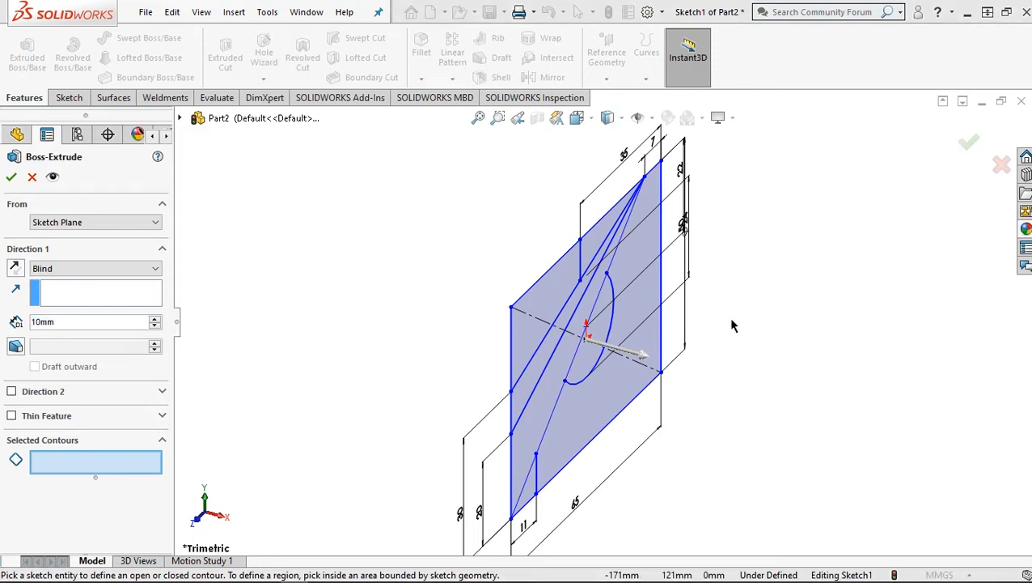
pyautogui.click(89, 269)
pyautogui.click(93, 329)
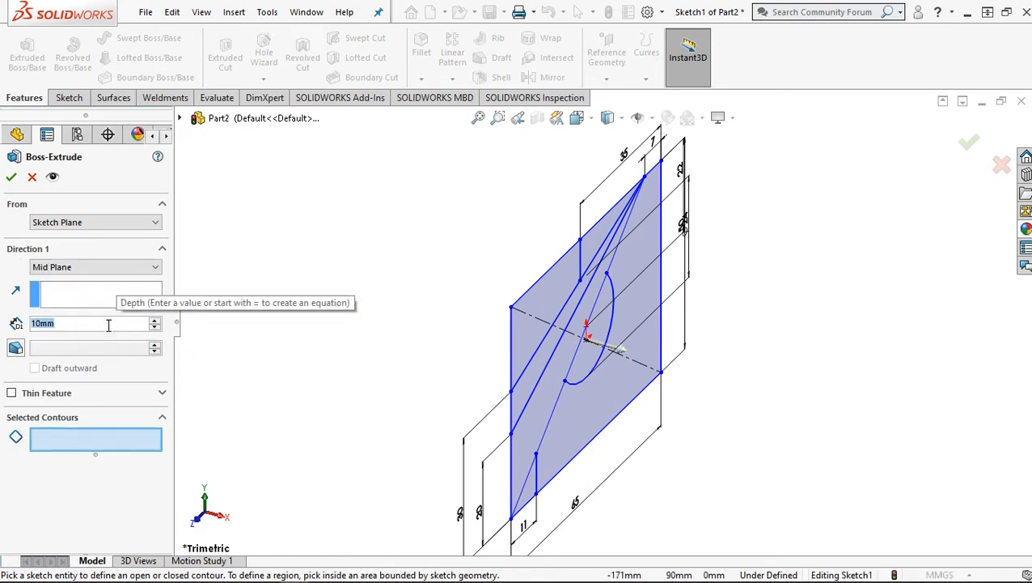
pyautogui.write('6')
pyautogui.press('BackSpace')
pyautogui.write('90')
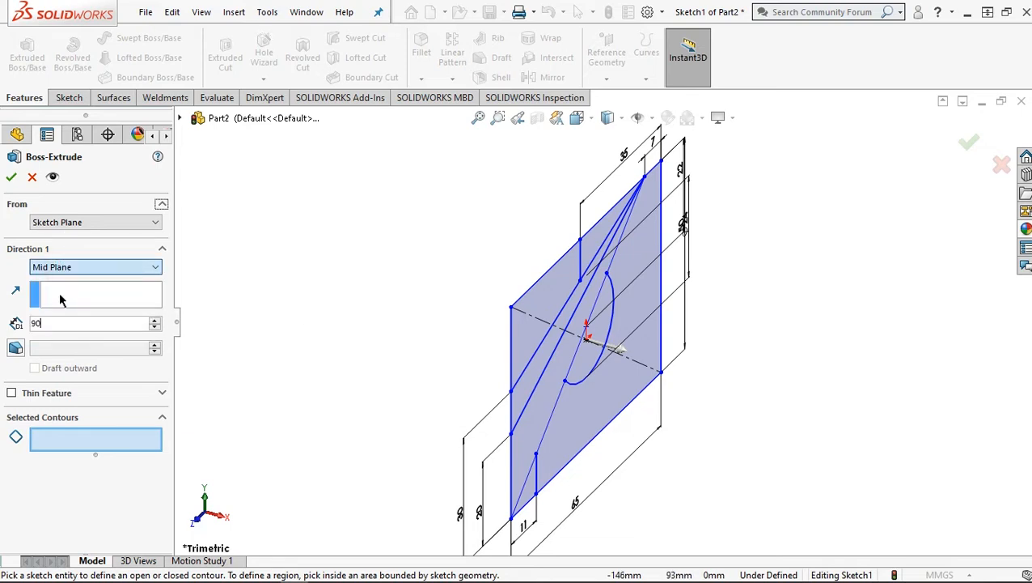
pyautogui.click(76, 267)
pyautogui.click(69, 329)
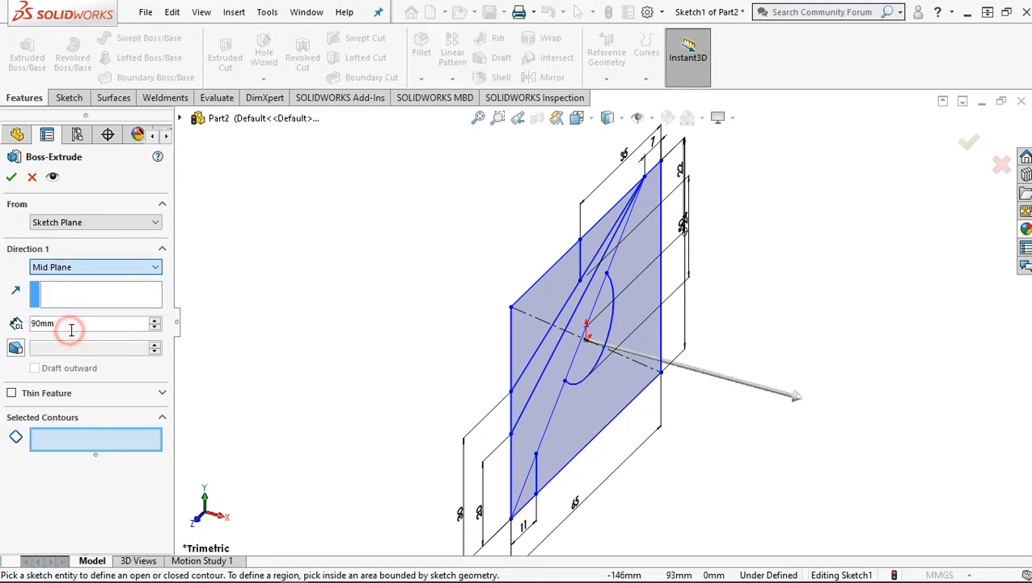
# Select all regions of the profile sketch as contours, filling the full rectangle, and complete the 90 mm mid-plane Boss-Extrude
pyautogui.click(550, 308)
pyautogui.click(557, 293)
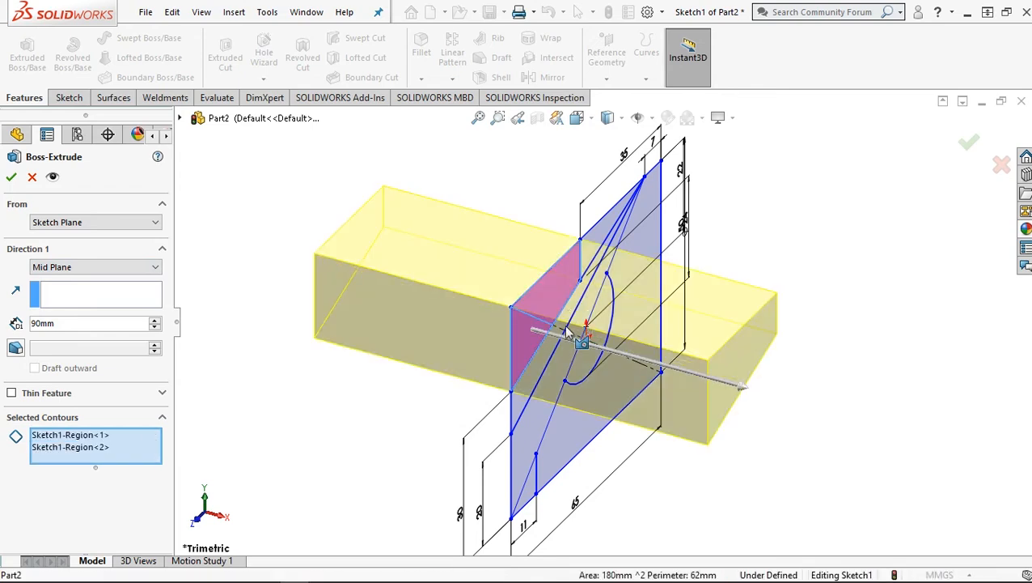
pyautogui.click(522, 420)
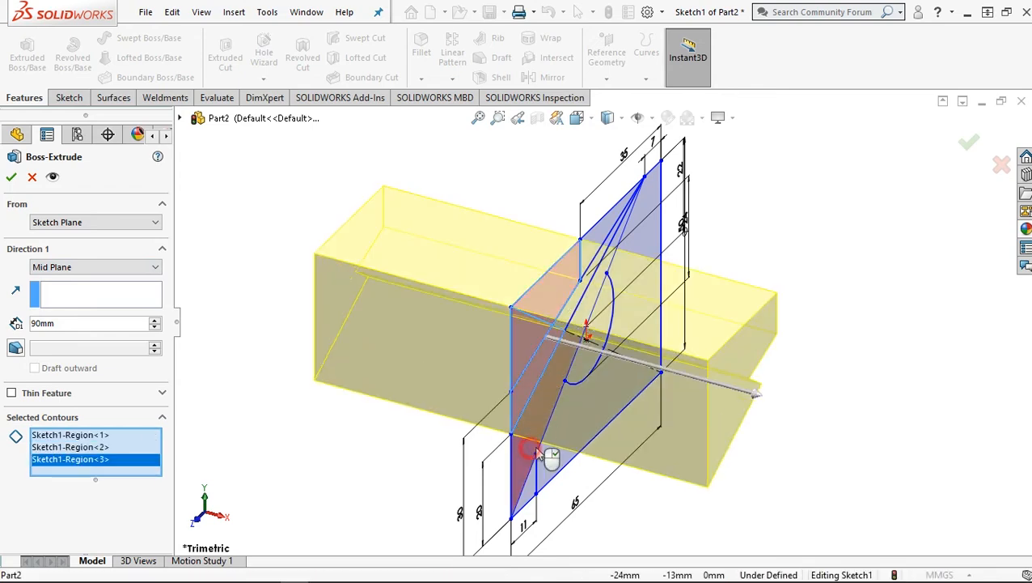
pyautogui.click(572, 444)
pyautogui.click(603, 374)
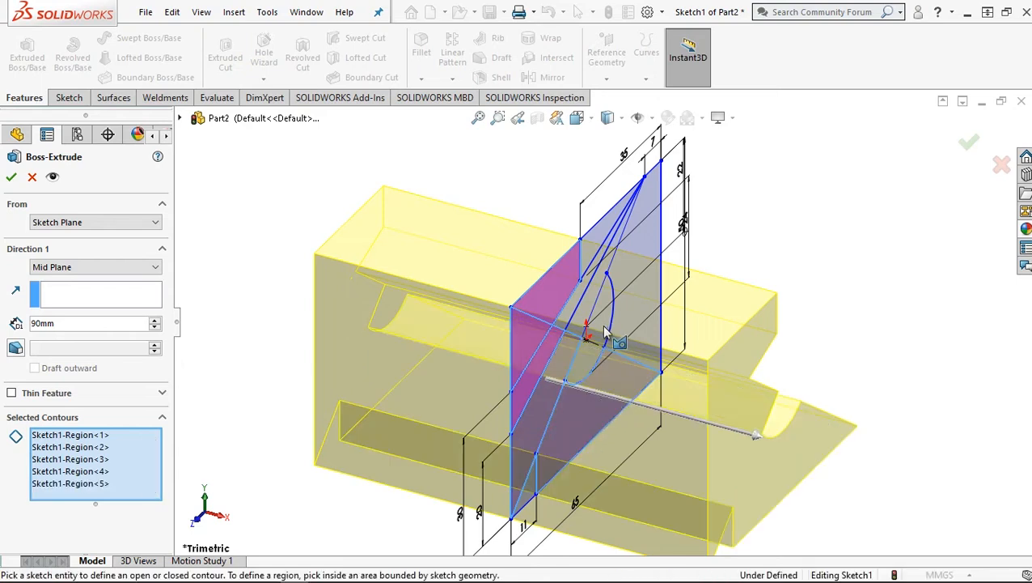
pyautogui.click(602, 361)
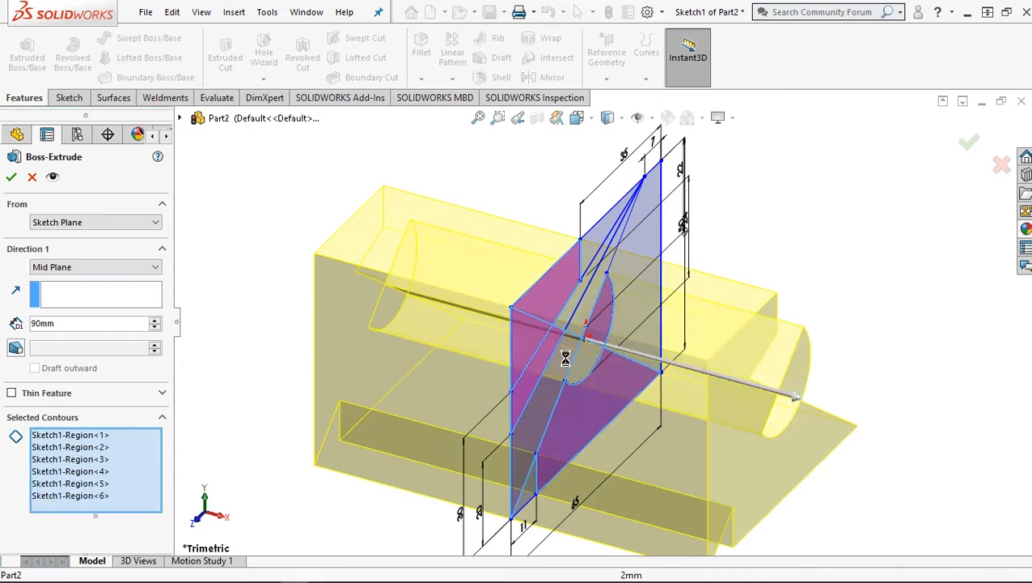
pyautogui.click(567, 362)
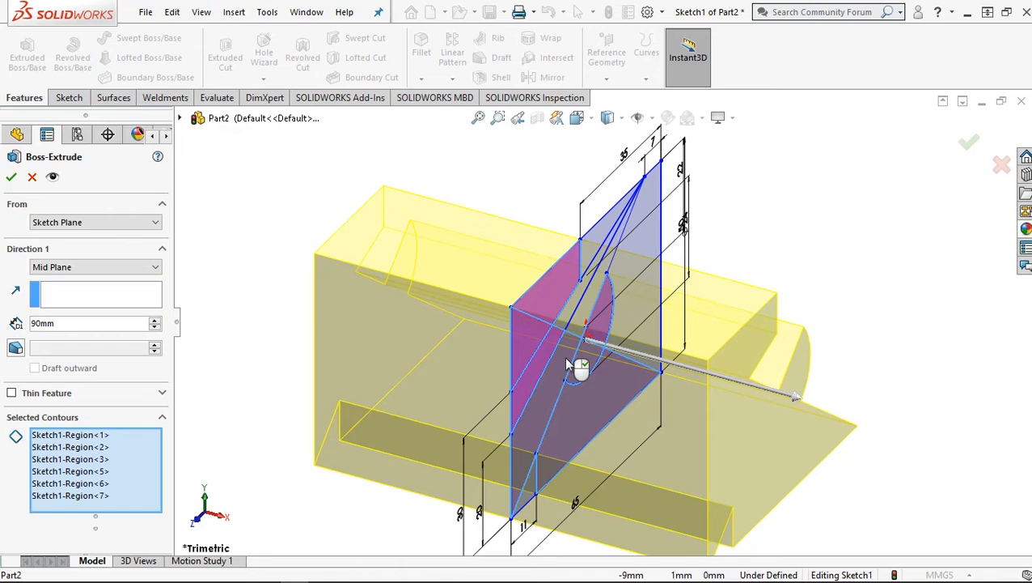
pyautogui.click(573, 305)
pyautogui.click(610, 250)
pyautogui.click(601, 249)
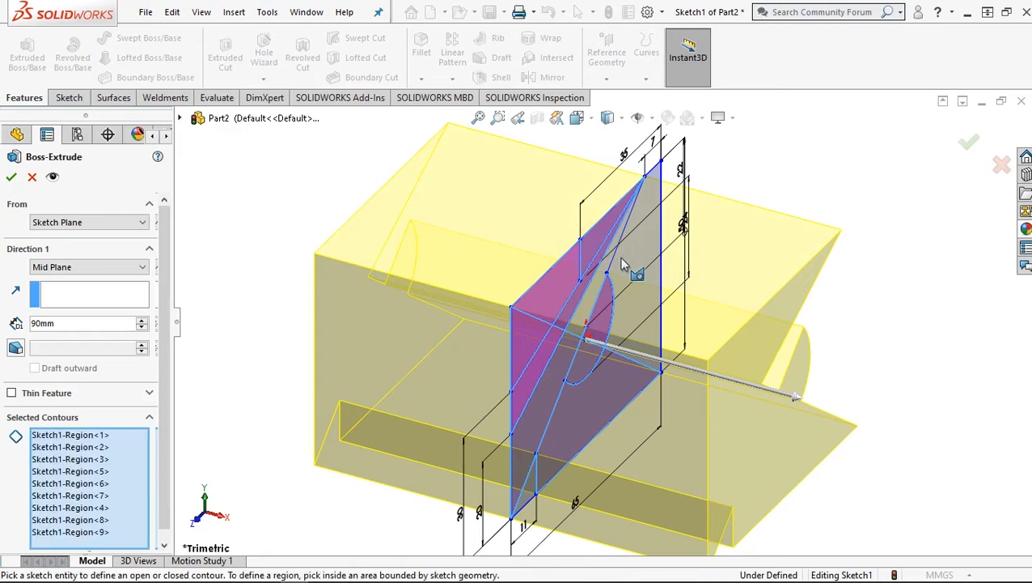
pyautogui.click(635, 279)
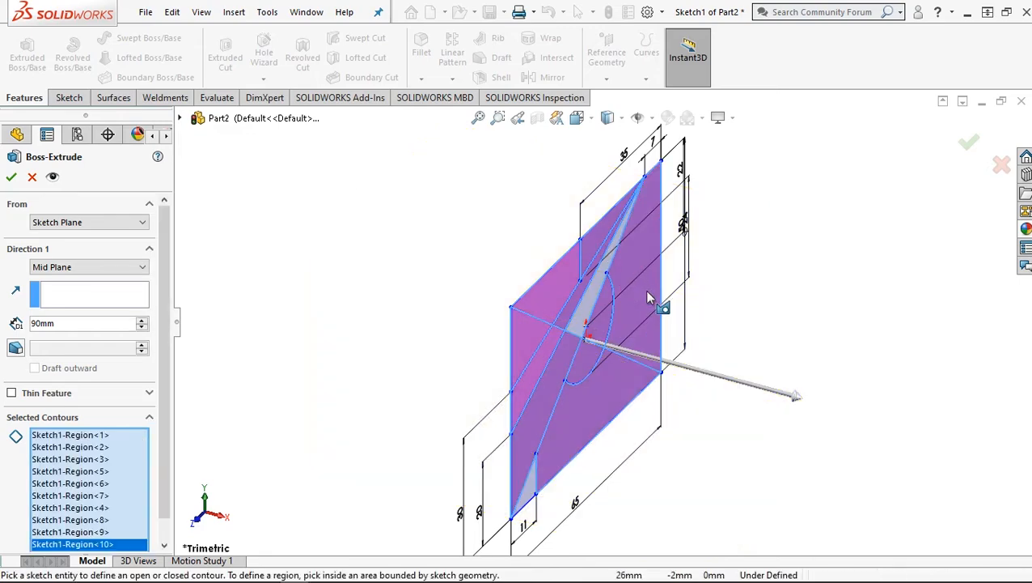
pyautogui.click(588, 305)
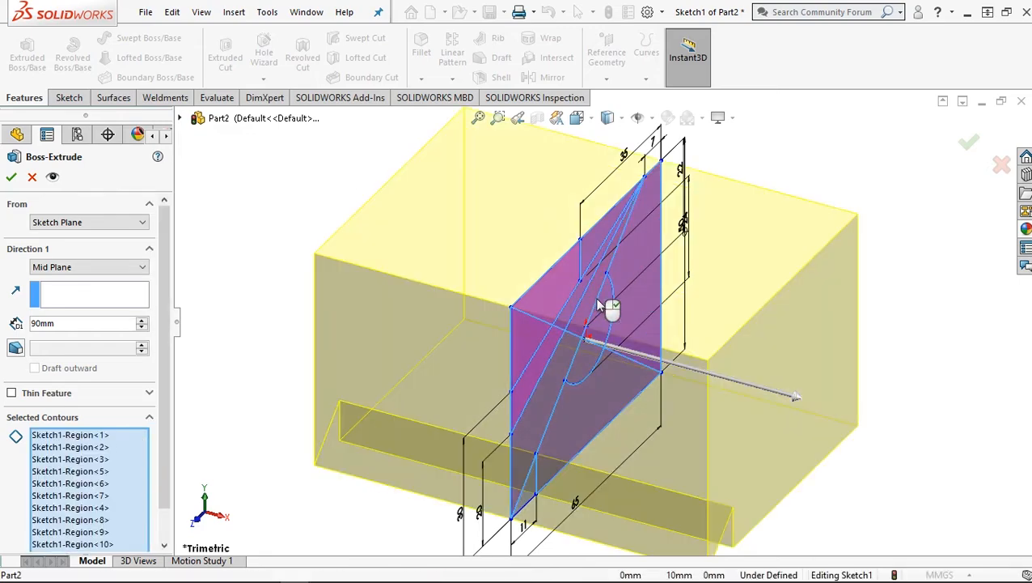
pyautogui.click(528, 491)
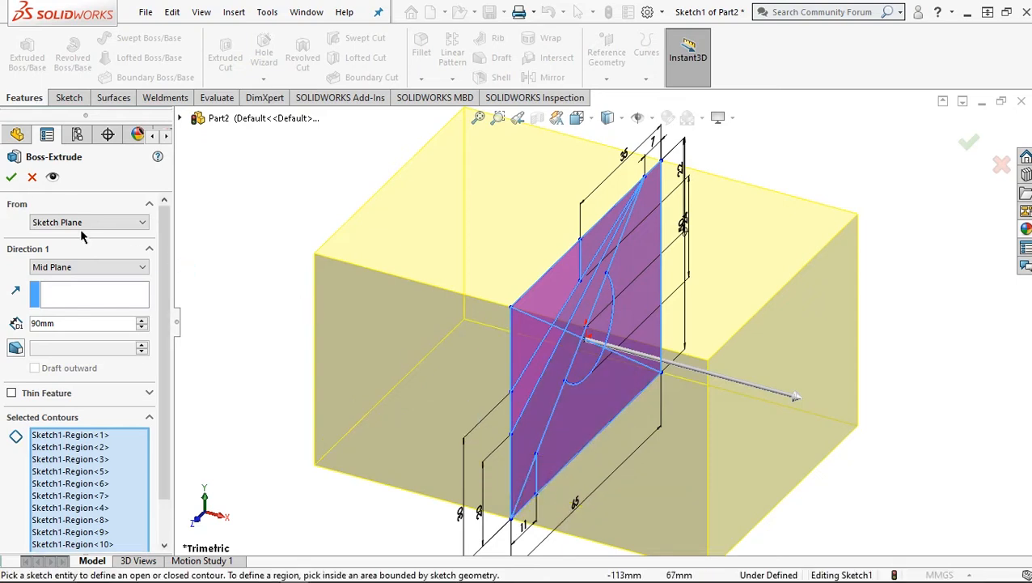
pyautogui.click(10, 178)
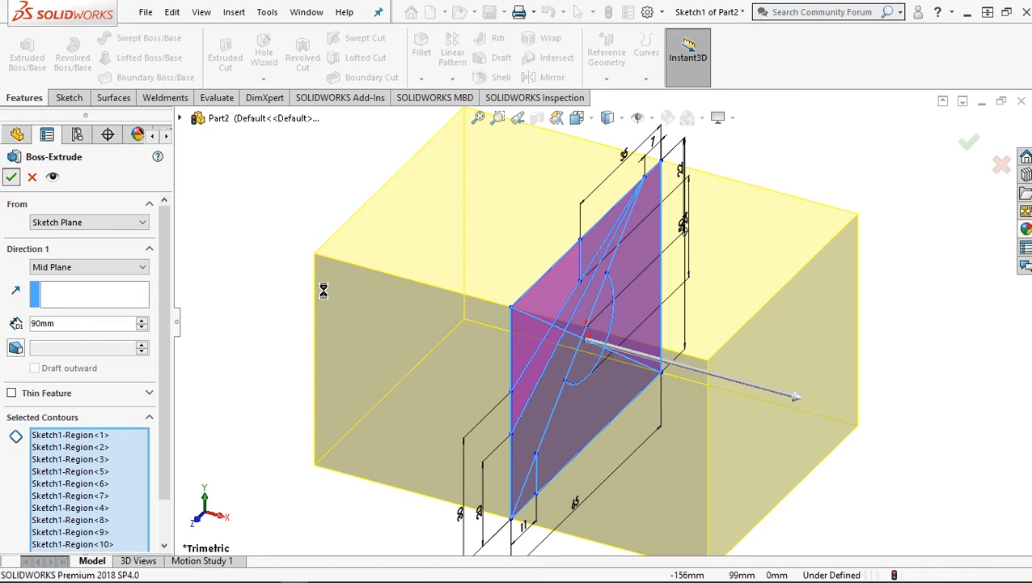
pyautogui.press('Return')
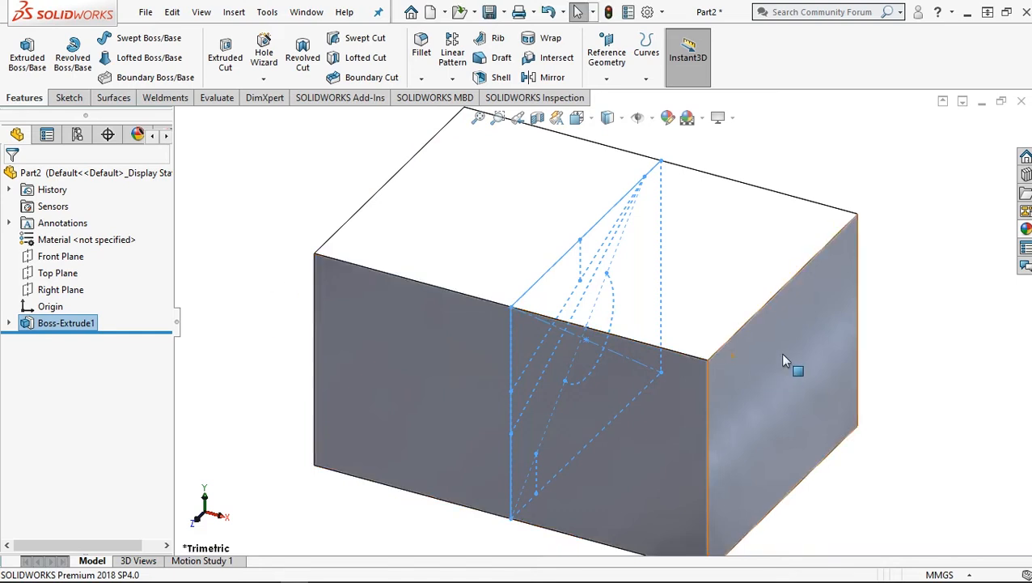
# Start a sketch on the block's +X end face and convert the base extrusion's profile sketch onto it
pyautogui.click(801, 340)
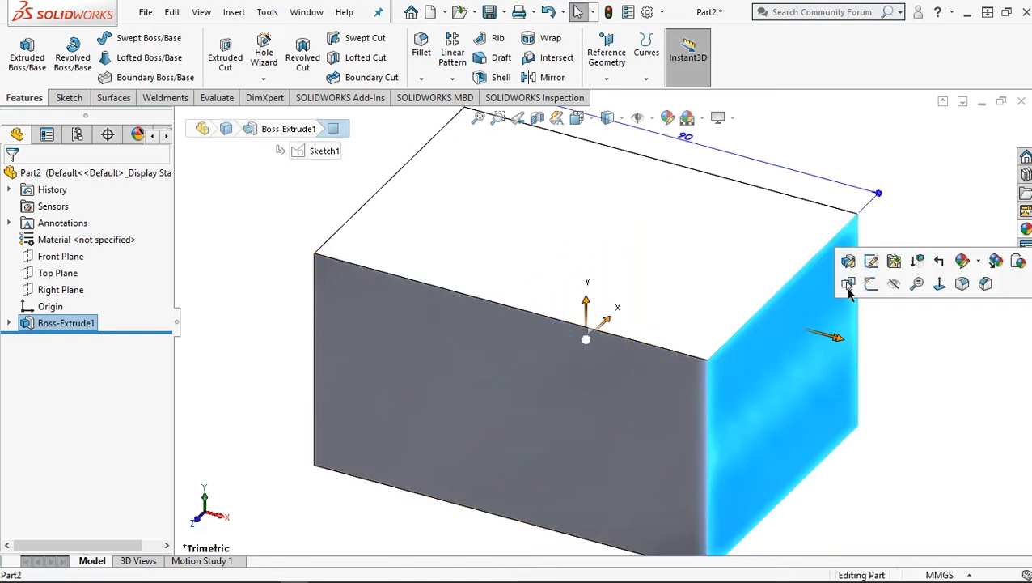
pyautogui.click(871, 285)
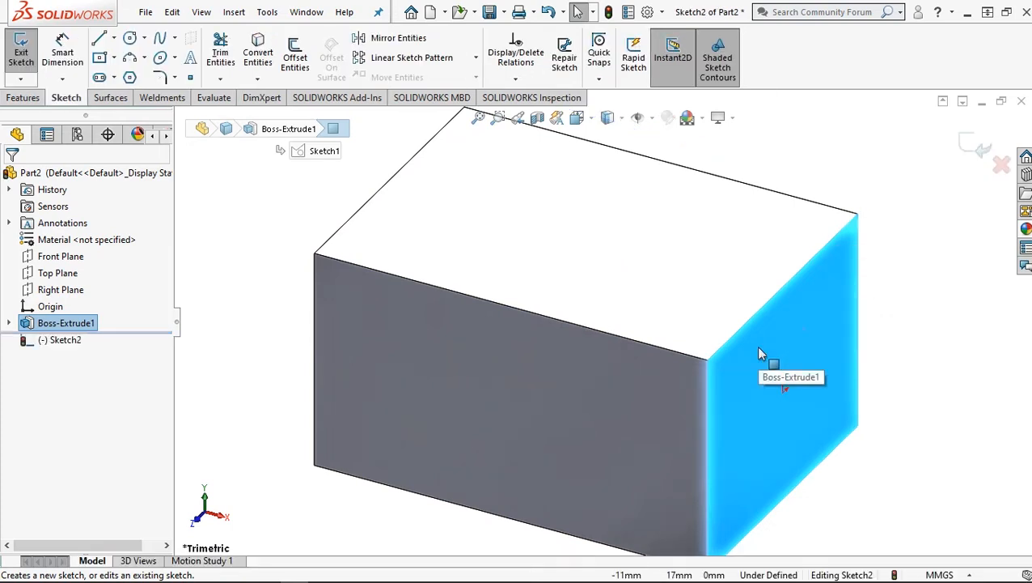
pyautogui.press('f')
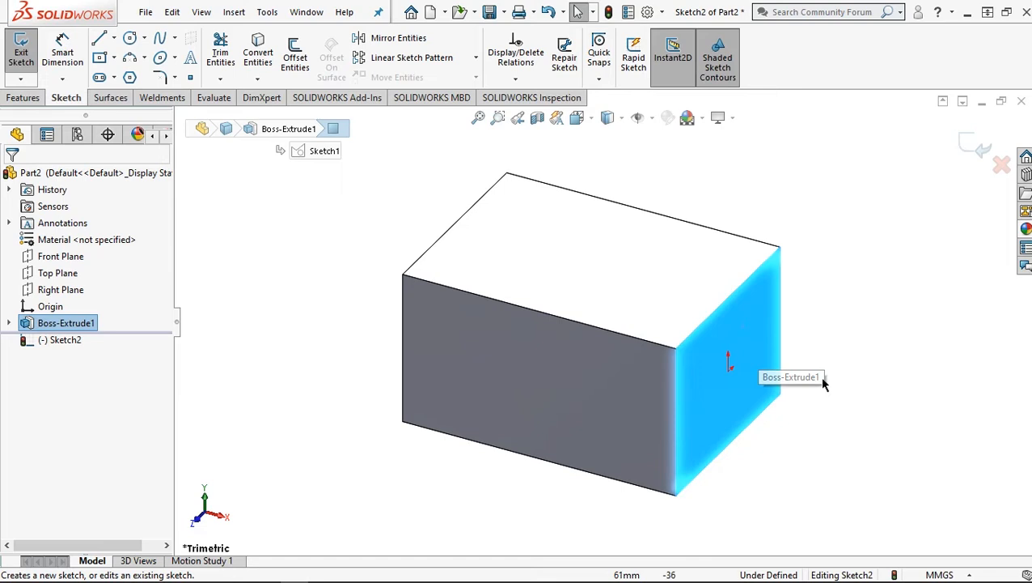
pyautogui.click(9, 323)
pyautogui.click(85, 339)
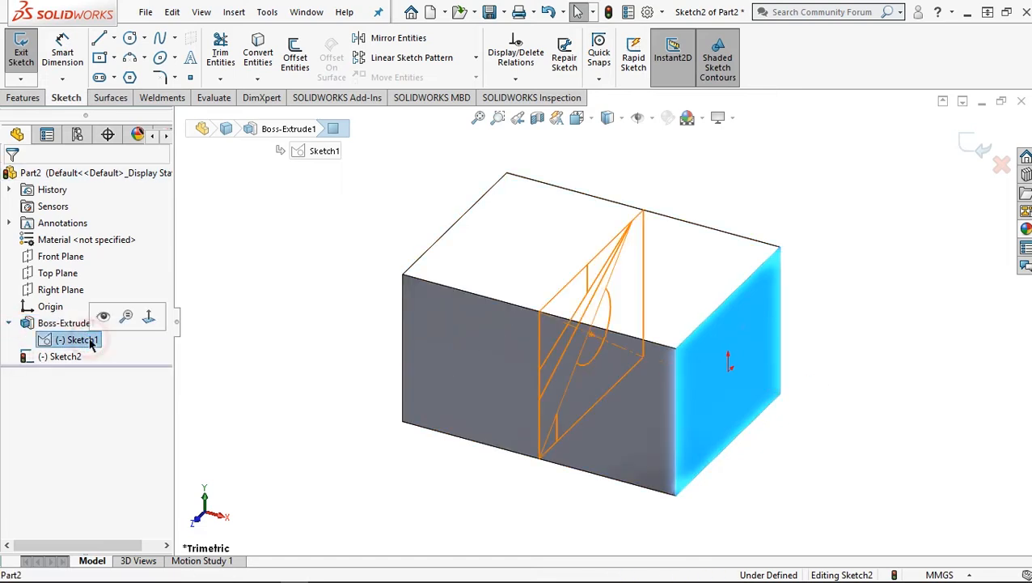
pyautogui.click(101, 322)
pyautogui.click(259, 50)
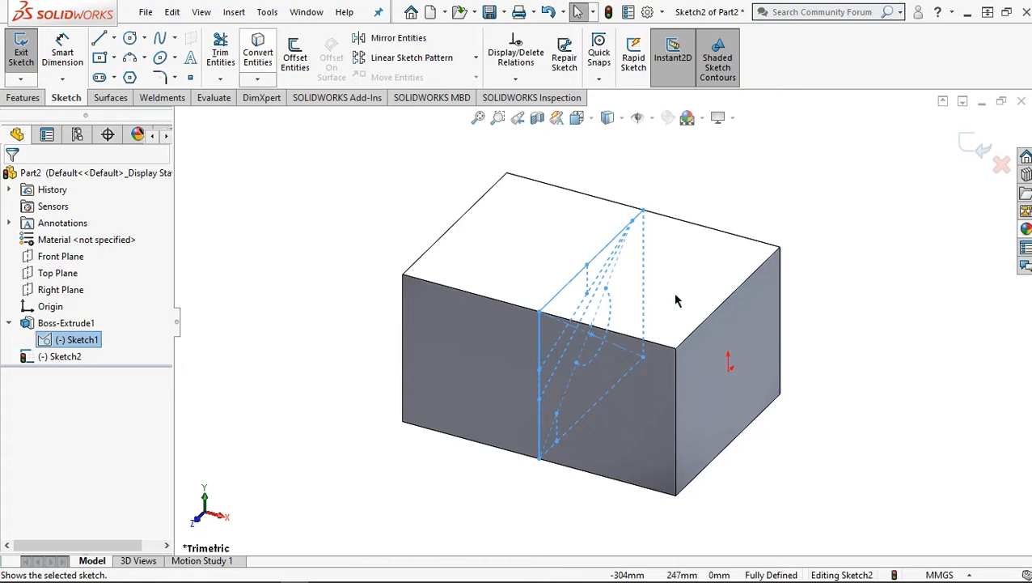
# Set up a blind Cut-Extrude of the converted sketch with Thin Feature disabled and a depth of 20 mm
pyautogui.scroll(-1, 805, 390)
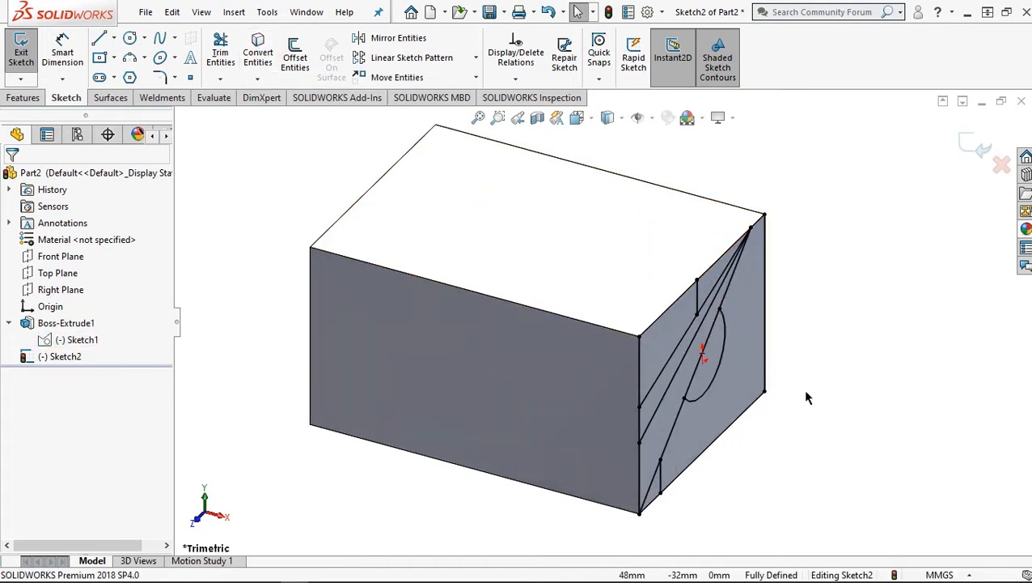
pyautogui.scroll(-1, 806, 390)
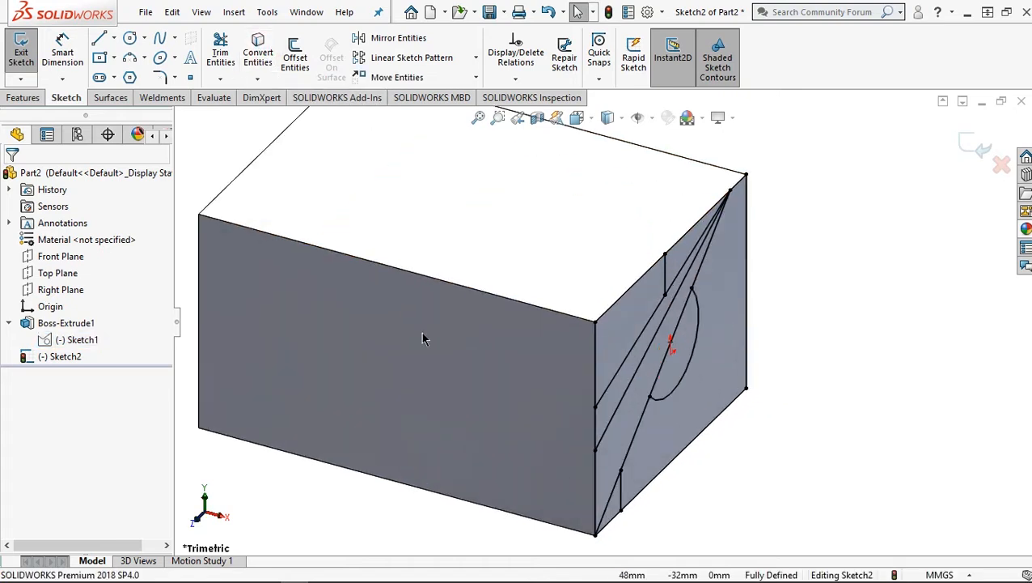
pyautogui.click(39, 98)
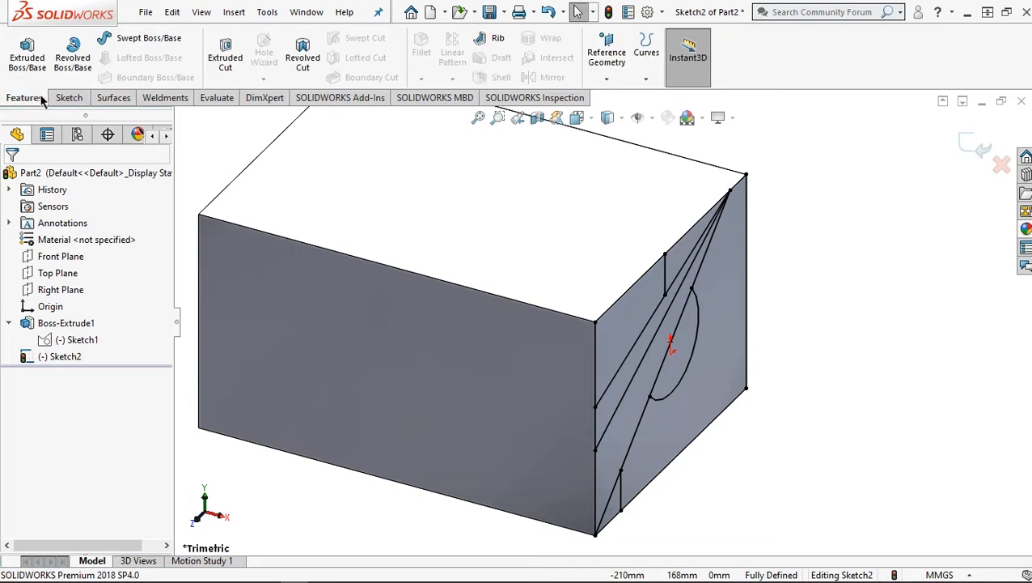
pyautogui.click(219, 52)
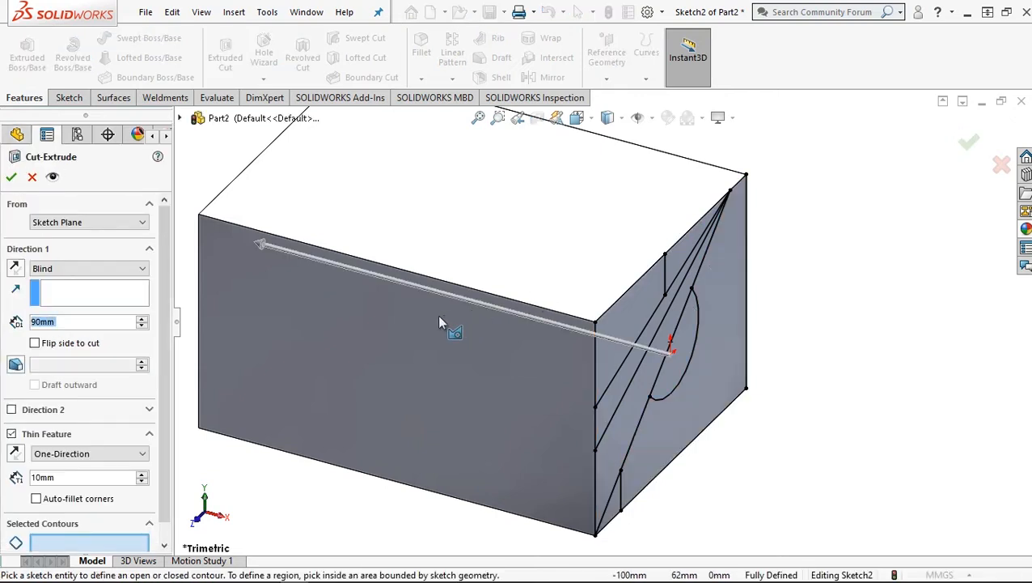
pyautogui.click(13, 434)
pyautogui.click(12, 435)
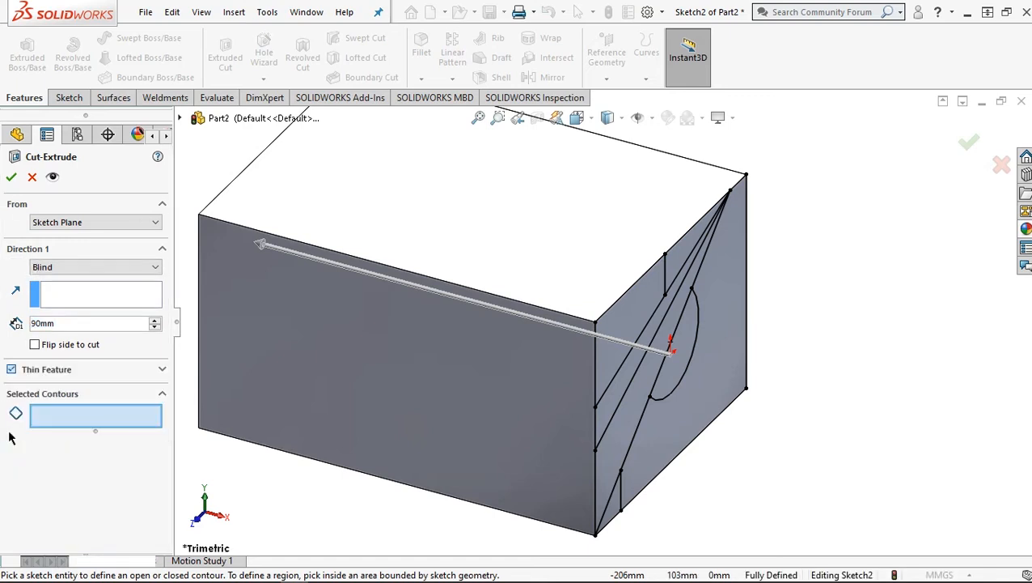
pyautogui.doubleClick(80, 323)
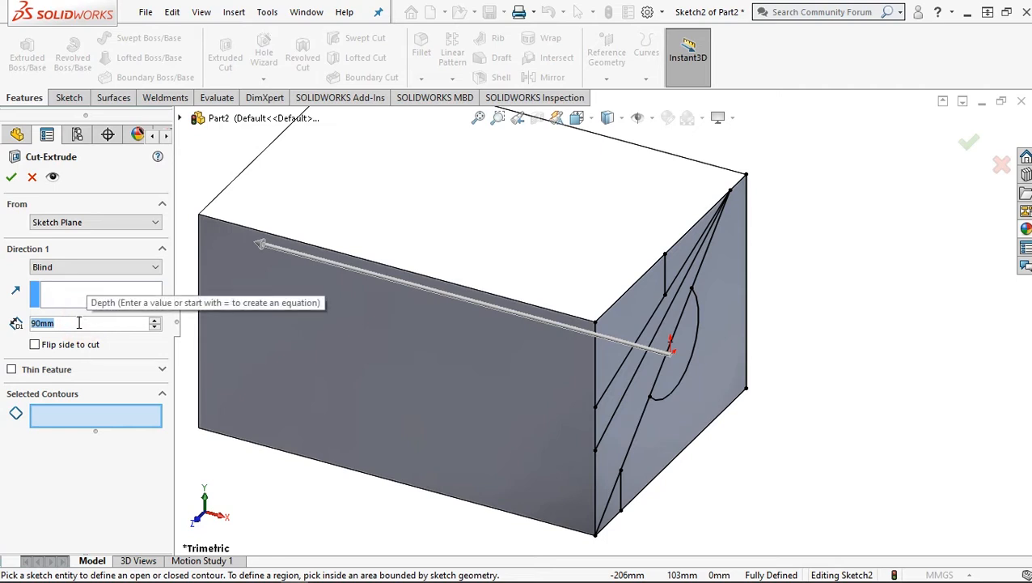
pyautogui.write('20')
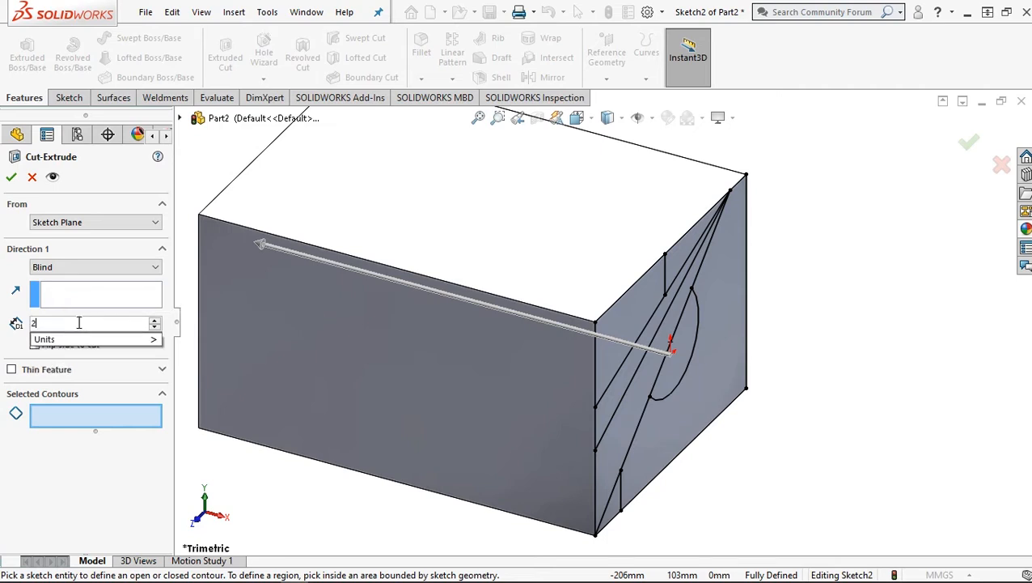
# Select the regions above the lowest slanted line, the small lower corner and the semicircle as contours, and complete the cut
pyautogui.click(618, 457)
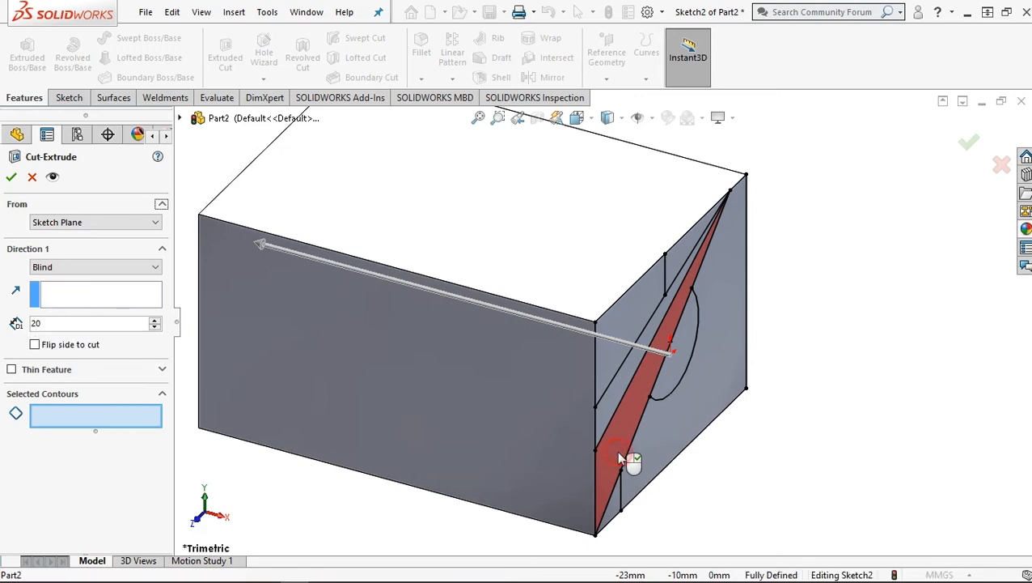
pyautogui.click(617, 500)
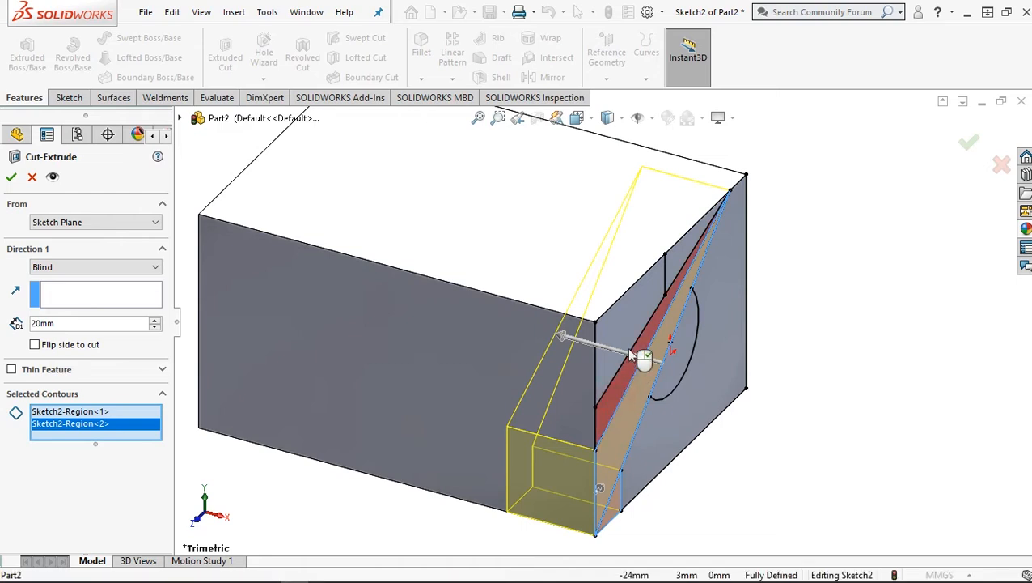
pyautogui.click(630, 325)
pyautogui.click(631, 324)
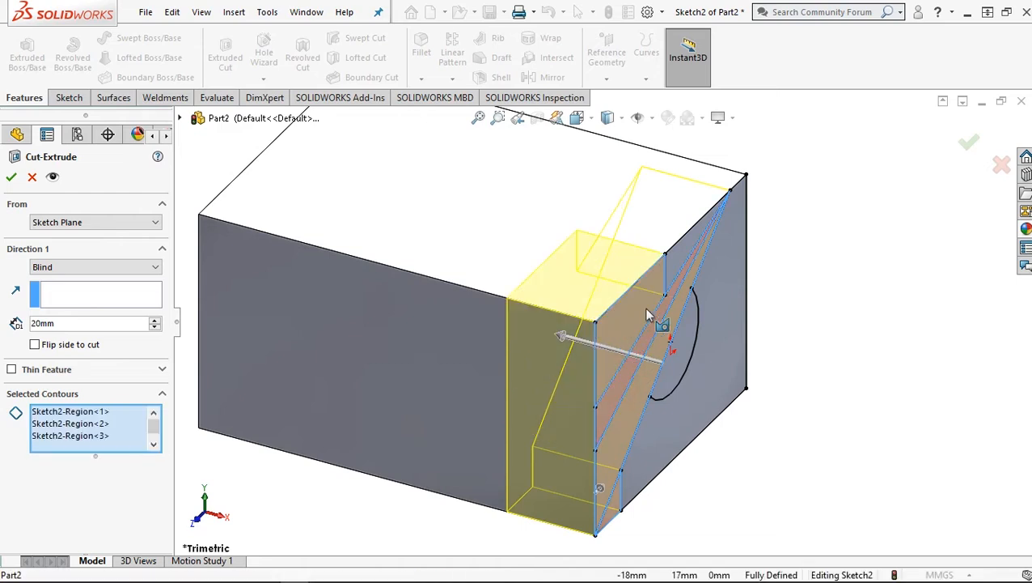
pyautogui.click(679, 253)
pyautogui.click(683, 335)
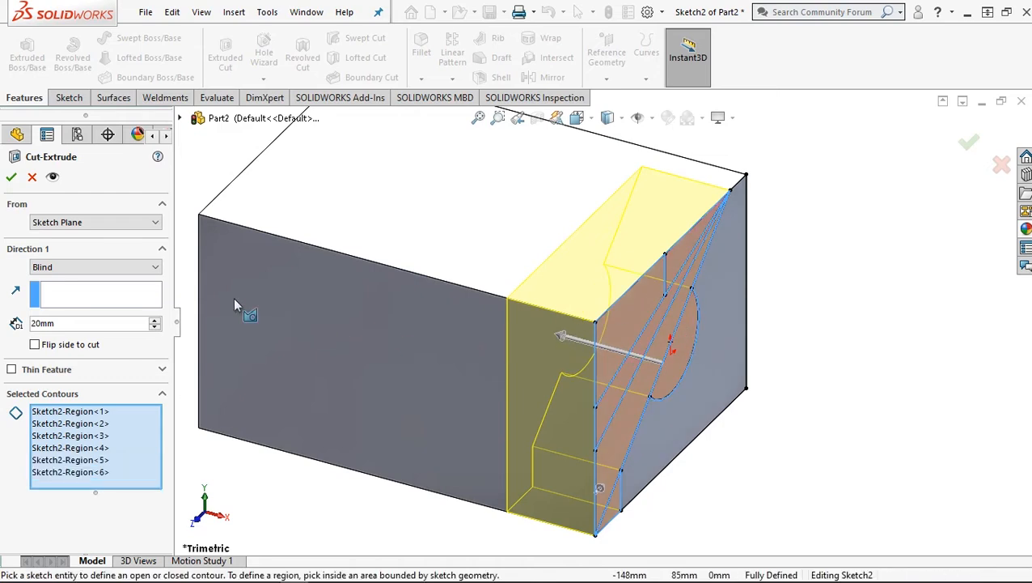
pyautogui.click(13, 178)
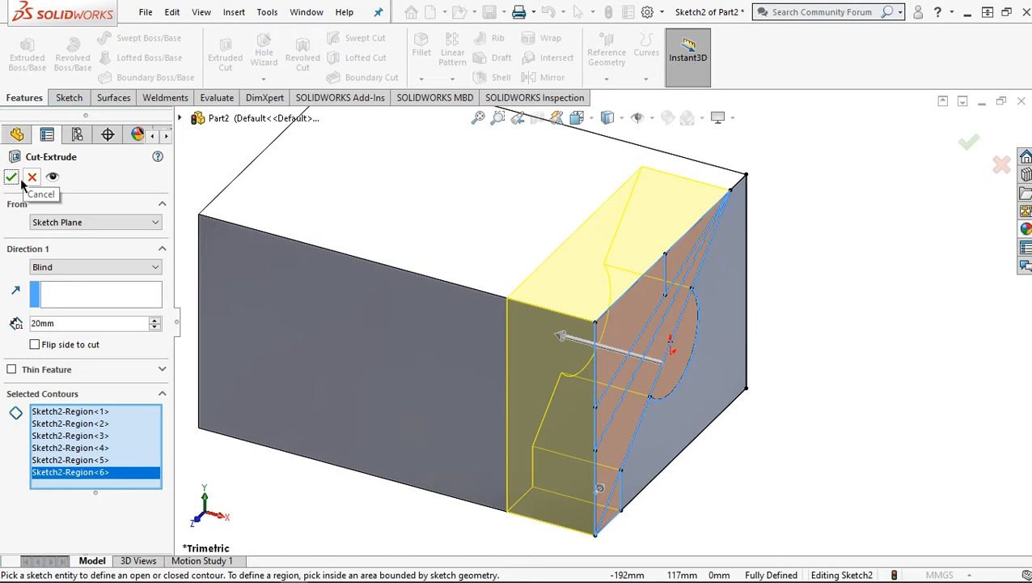
pyautogui.click(11, 177)
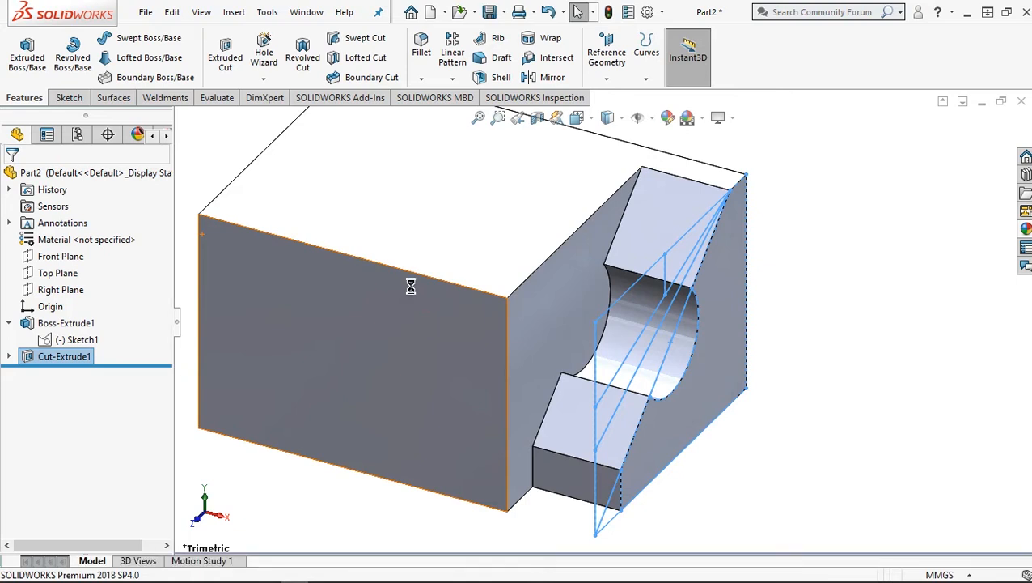
# Start a sketch on the block's uncut -X end face and convert the first cut's sketch onto it
pyautogui.scroll(3, 363, 257)
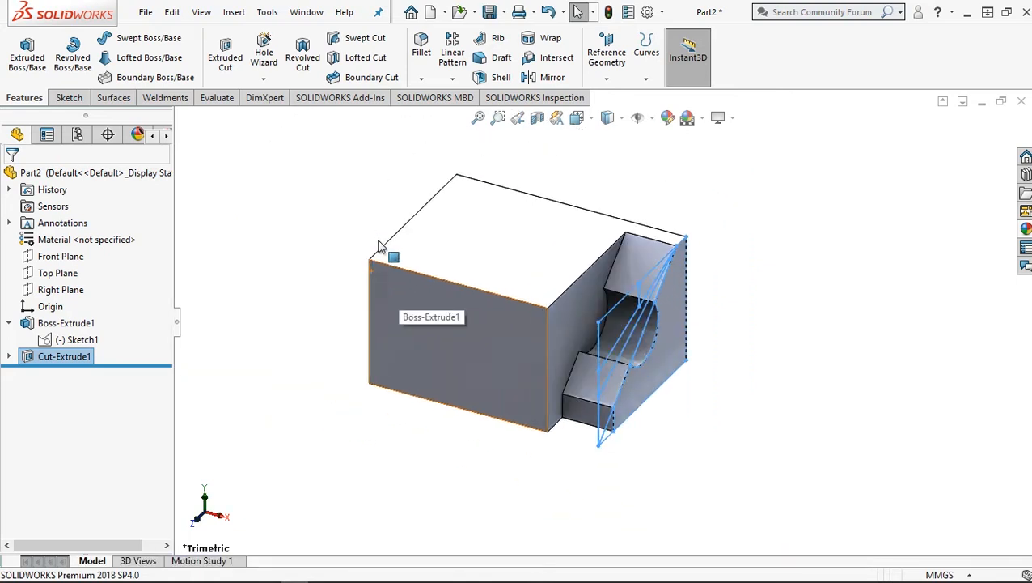
pyautogui.scroll(-1, 380, 243)
pyautogui.moveTo(422, 282); pyautogui.dragTo(460, 307, button='middle')
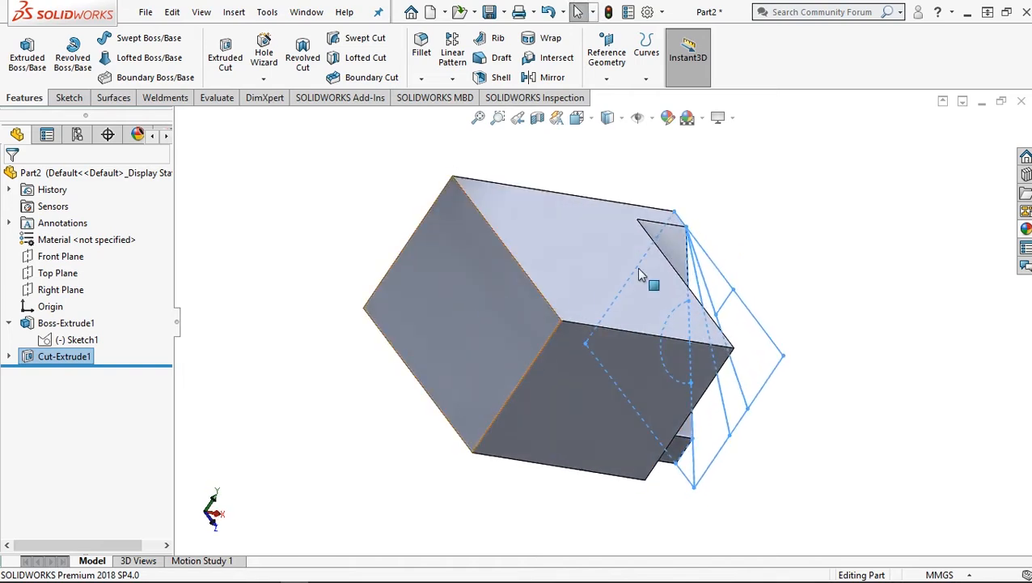
pyautogui.scroll(-1, 639, 268)
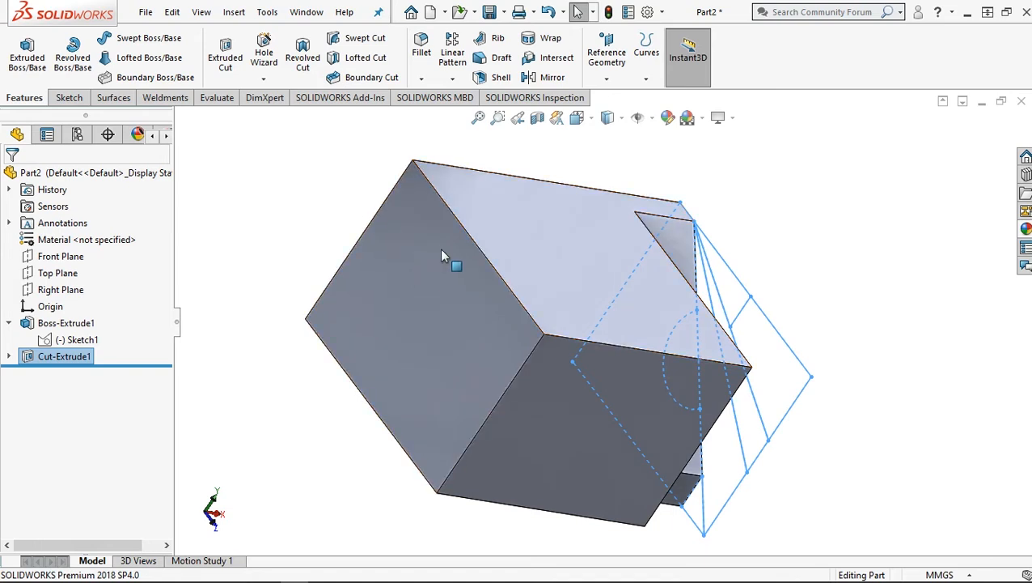
pyautogui.click(428, 283)
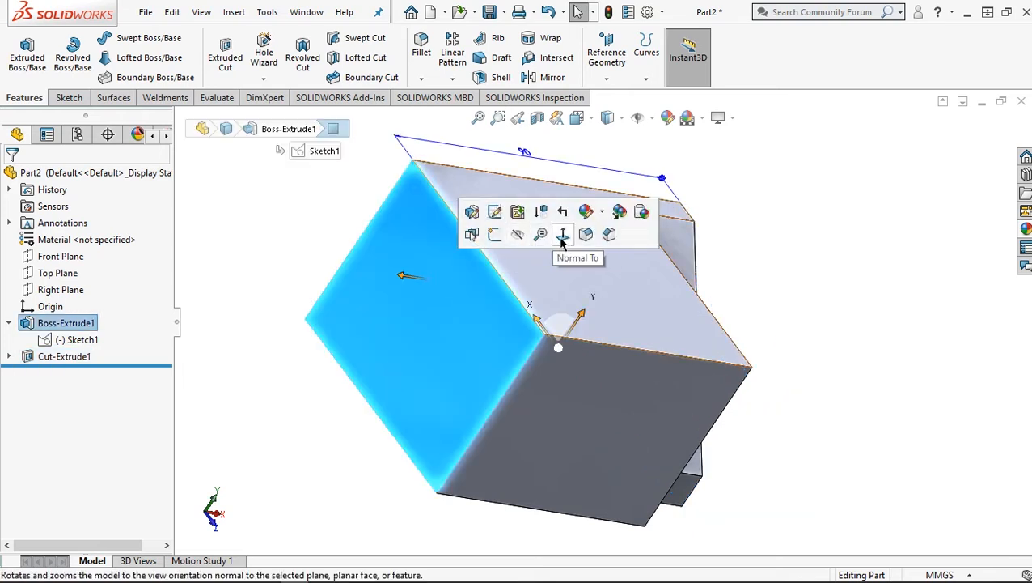
pyautogui.click(493, 235)
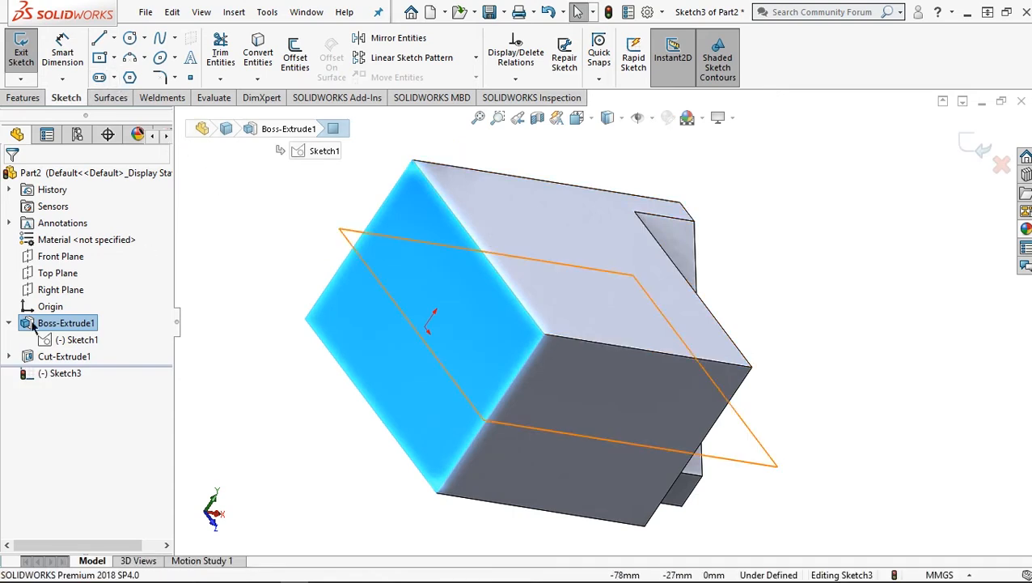
pyautogui.click(10, 356)
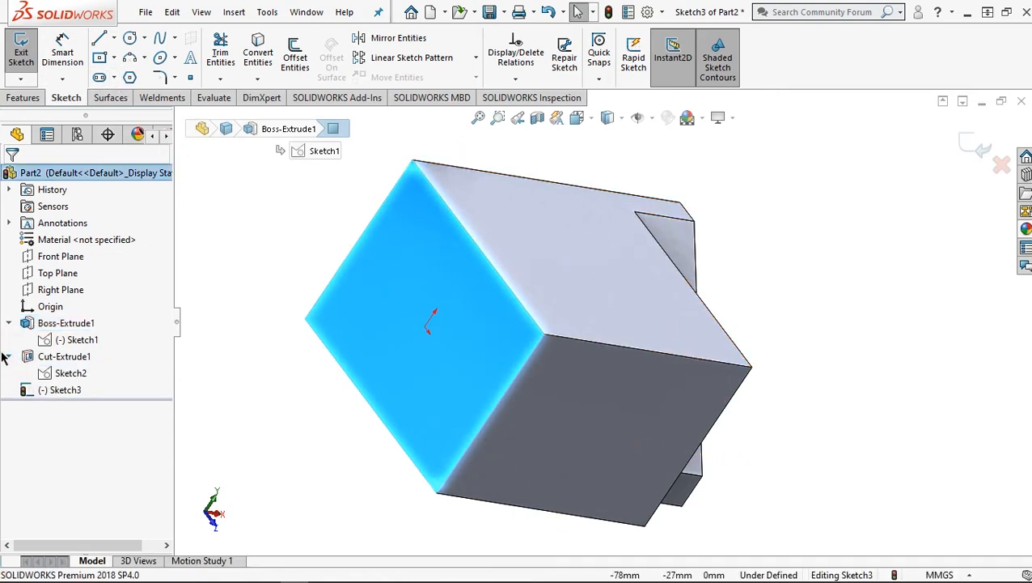
pyautogui.click(69, 373)
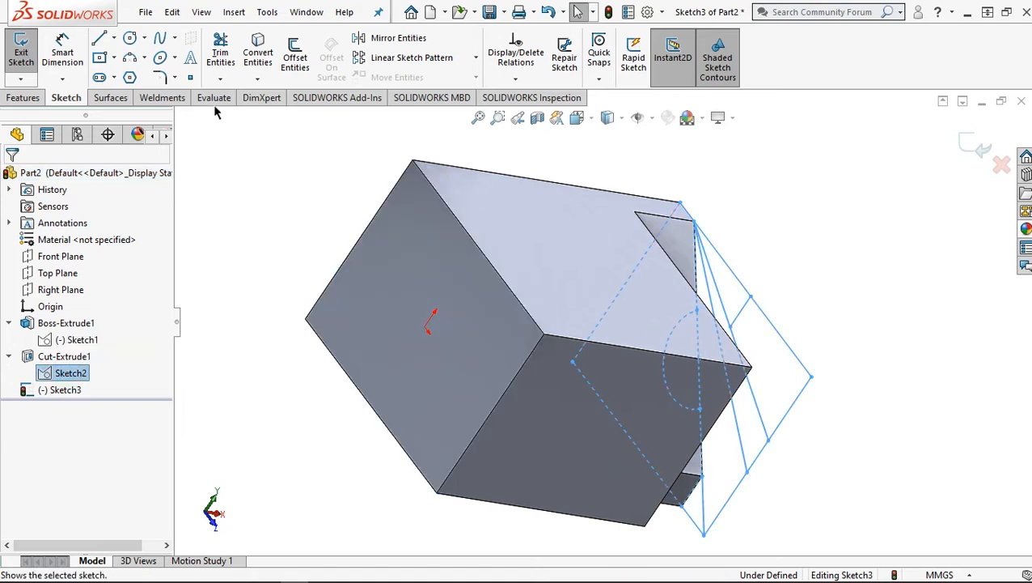
pyautogui.click(256, 46)
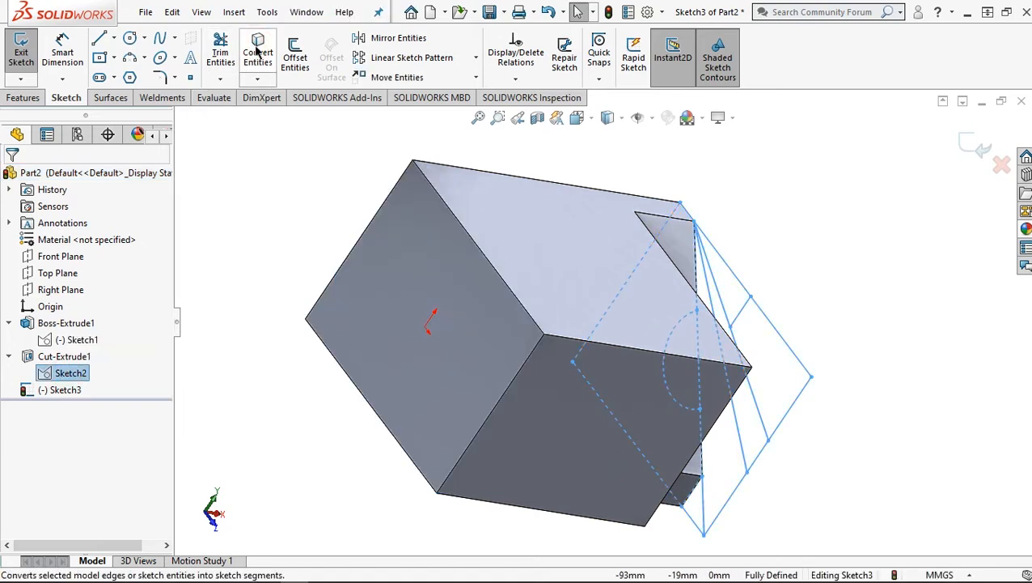
# Set up a blind Cut-Extrude of the converted end-face sketch with a depth of 25 mm
pyautogui.scroll(-1, 524, 244)
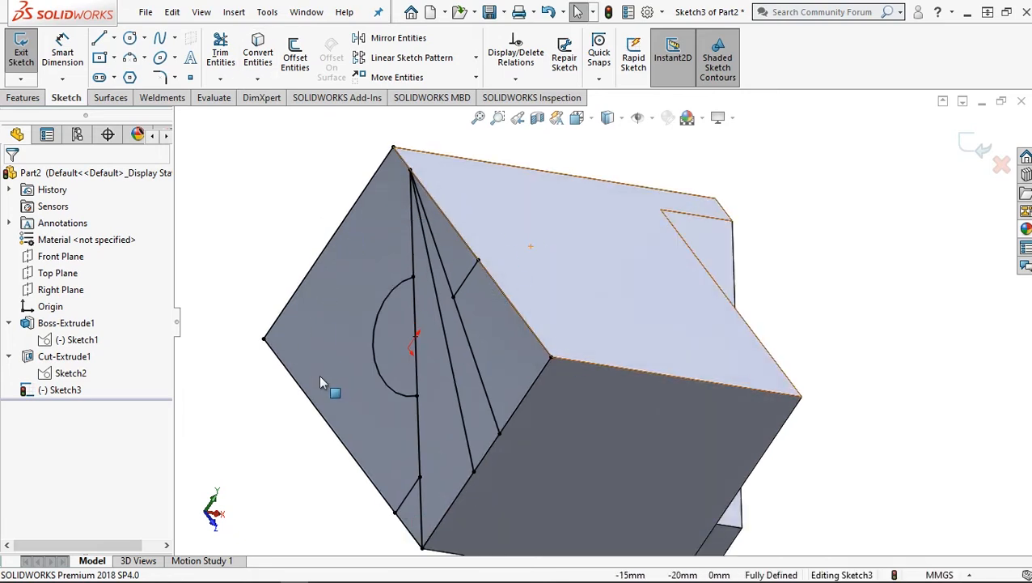
pyautogui.press('z')
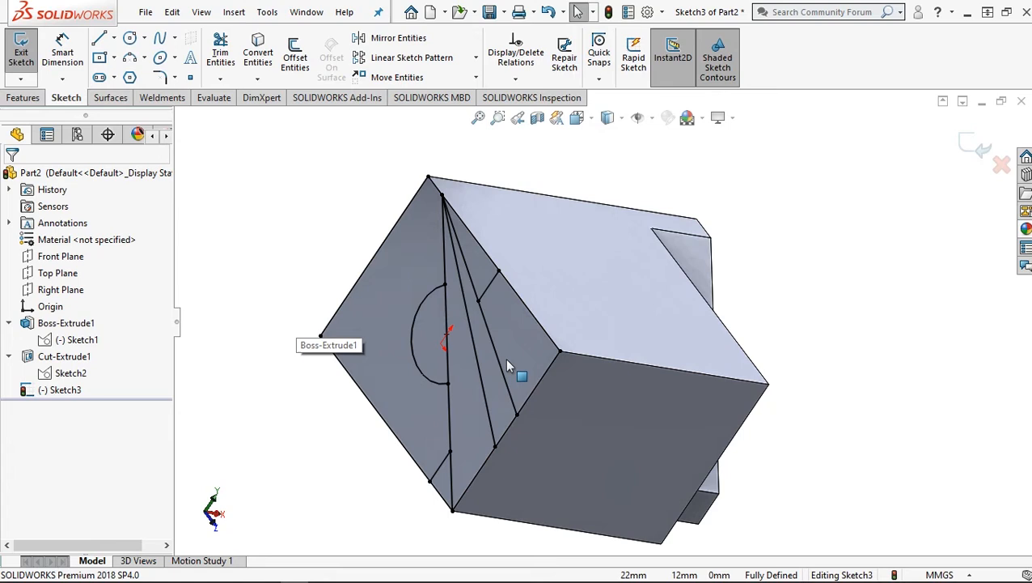
pyautogui.moveTo(496, 346); pyautogui.dragTo(489, 330, button='middle')
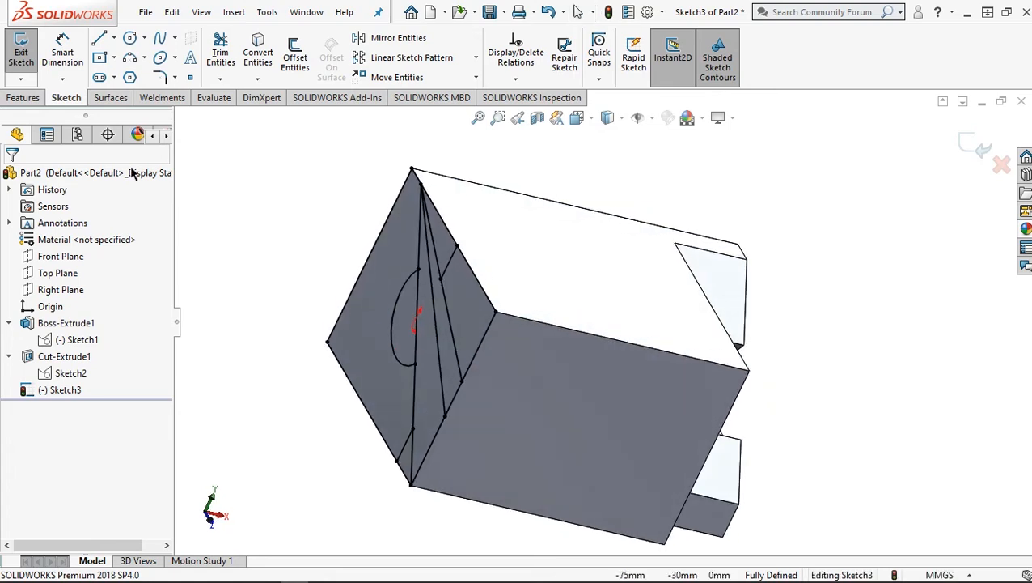
pyautogui.click(24, 98)
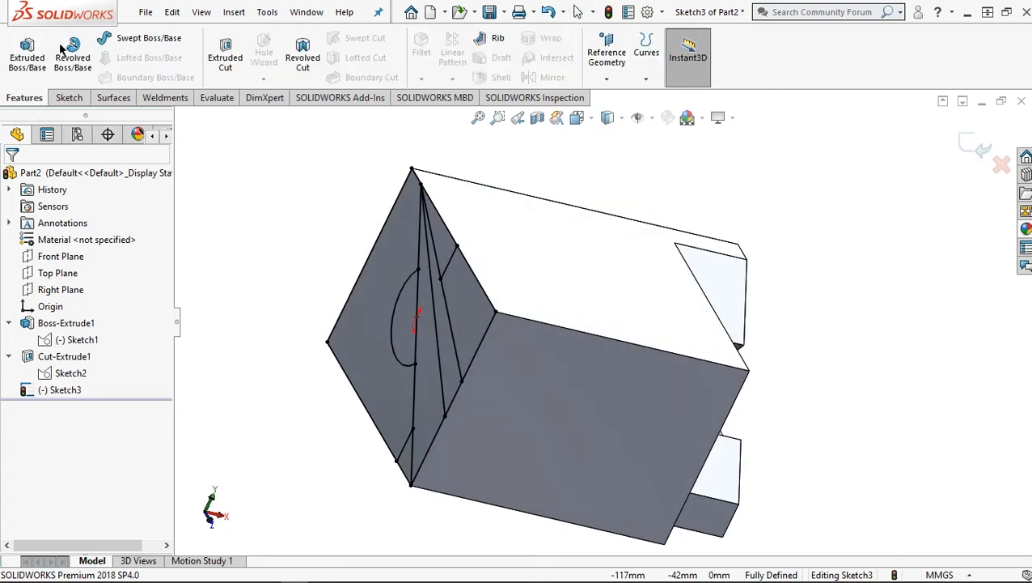
pyautogui.click(223, 48)
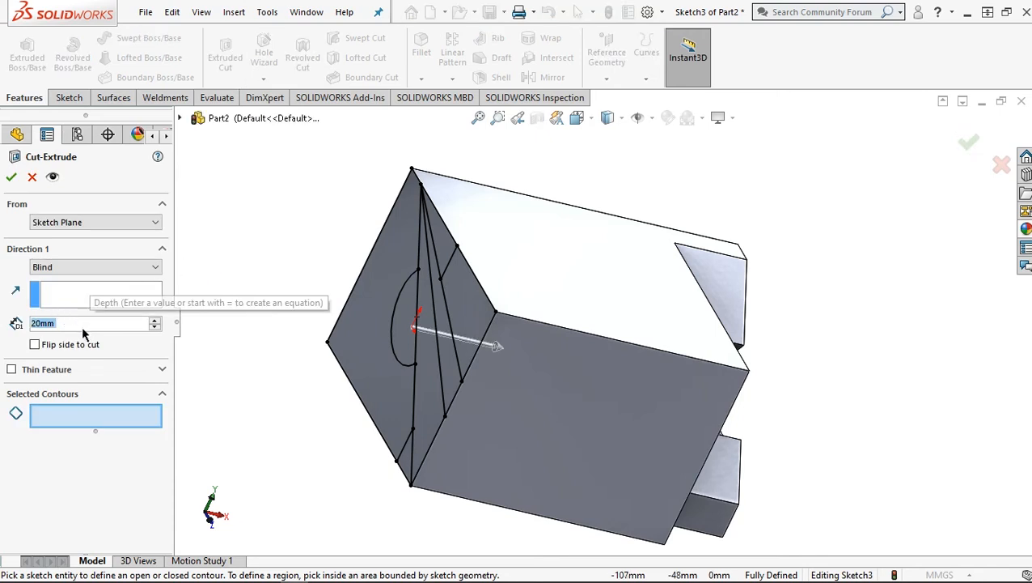
pyautogui.write('25')
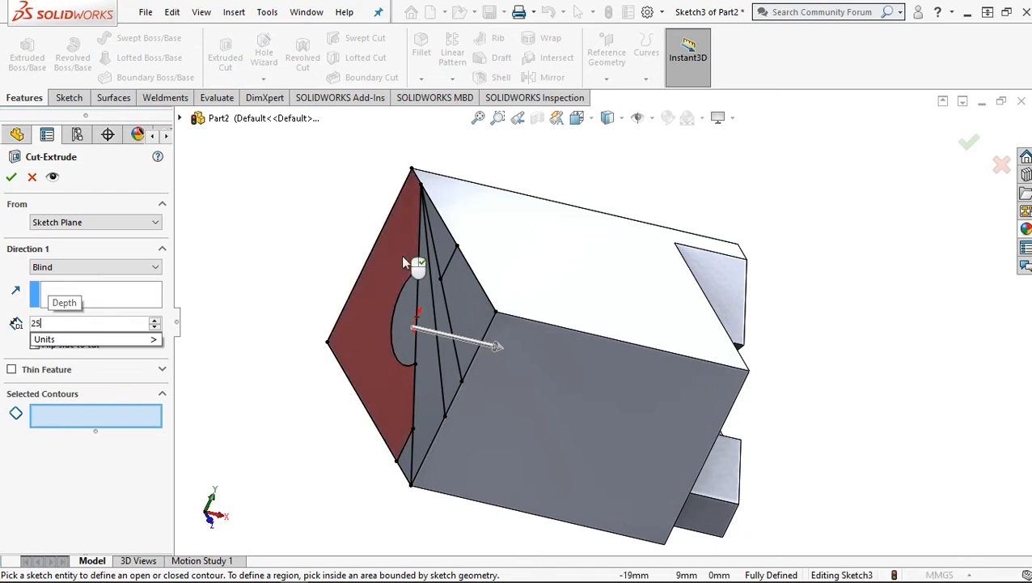
# Select the three regions above the middle slanted line as contours and complete the 25 mm cut
pyautogui.scroll(-2, 401, 255)
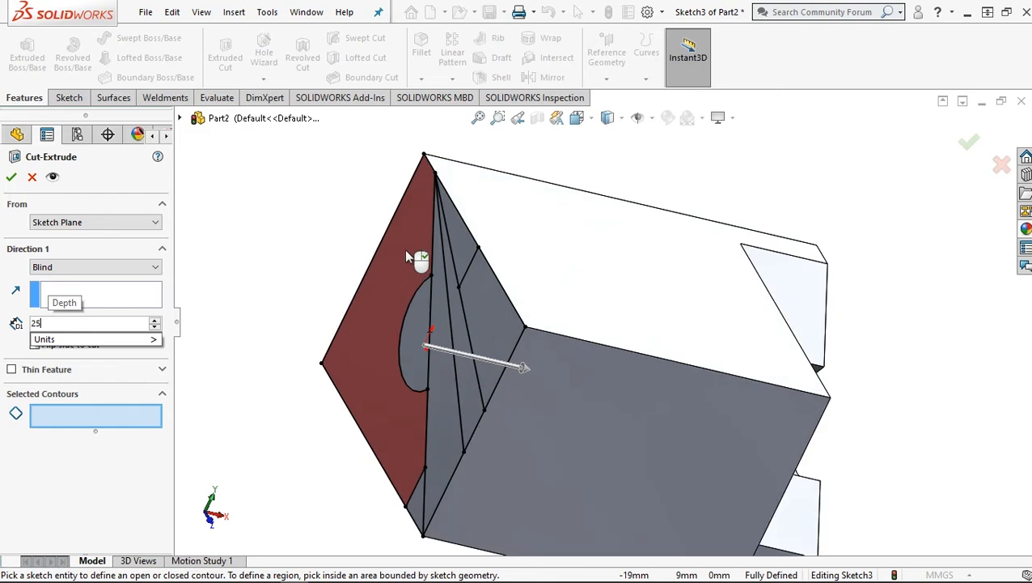
pyautogui.click(467, 247)
pyautogui.click(479, 317)
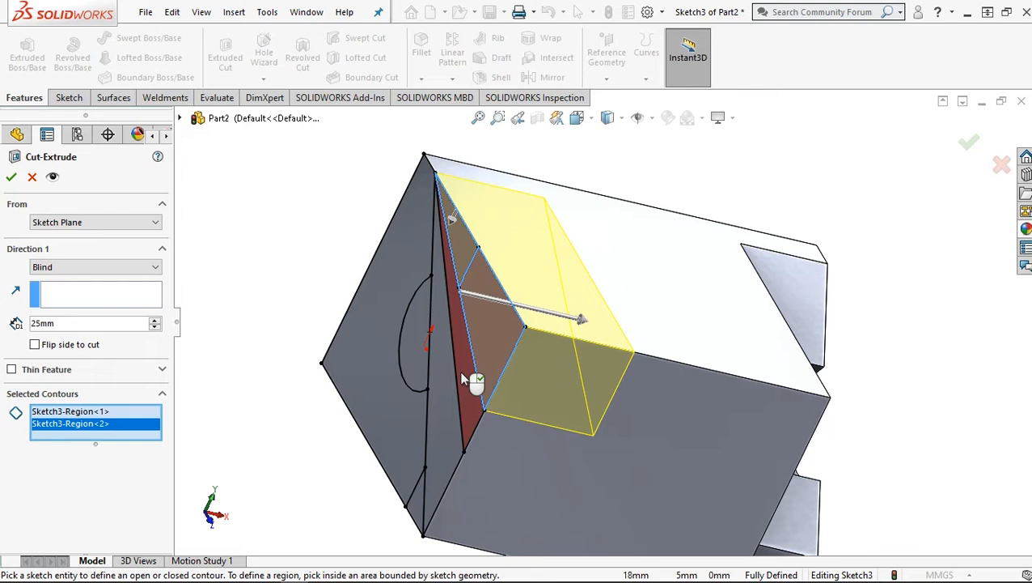
pyautogui.click(462, 379)
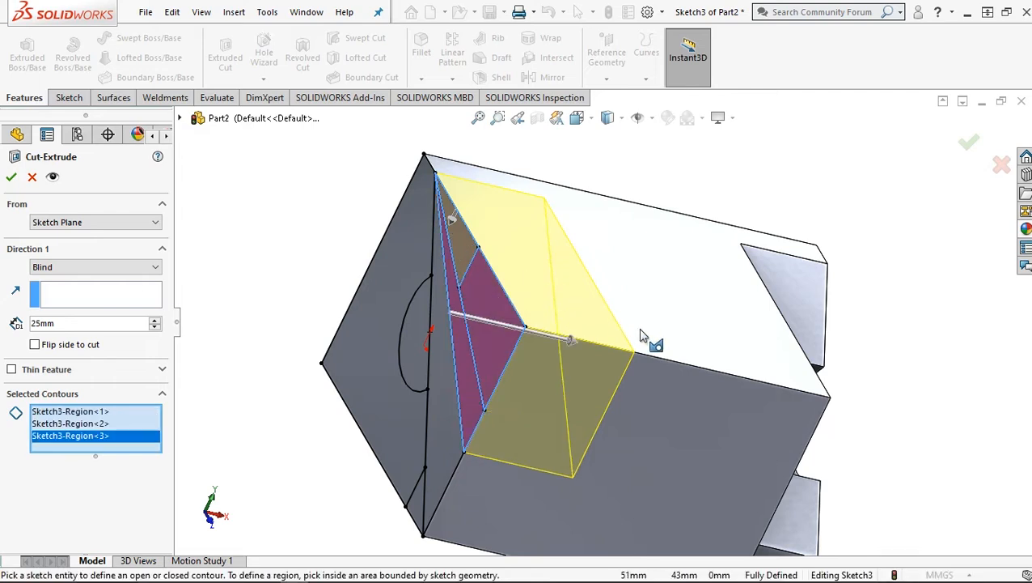
pyautogui.moveTo(653, 362); pyautogui.dragTo(588, 358, button='middle')
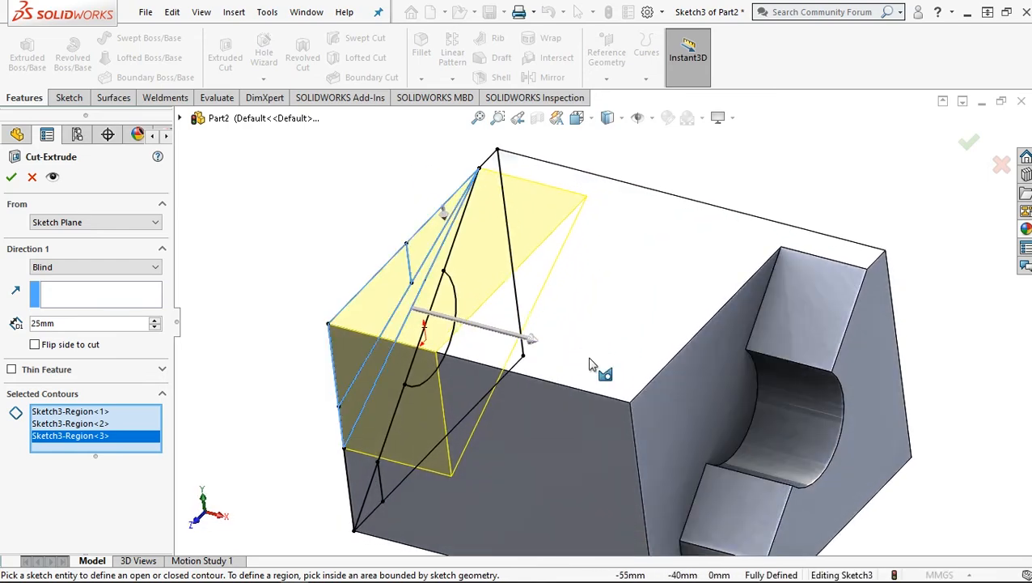
pyautogui.click(11, 178)
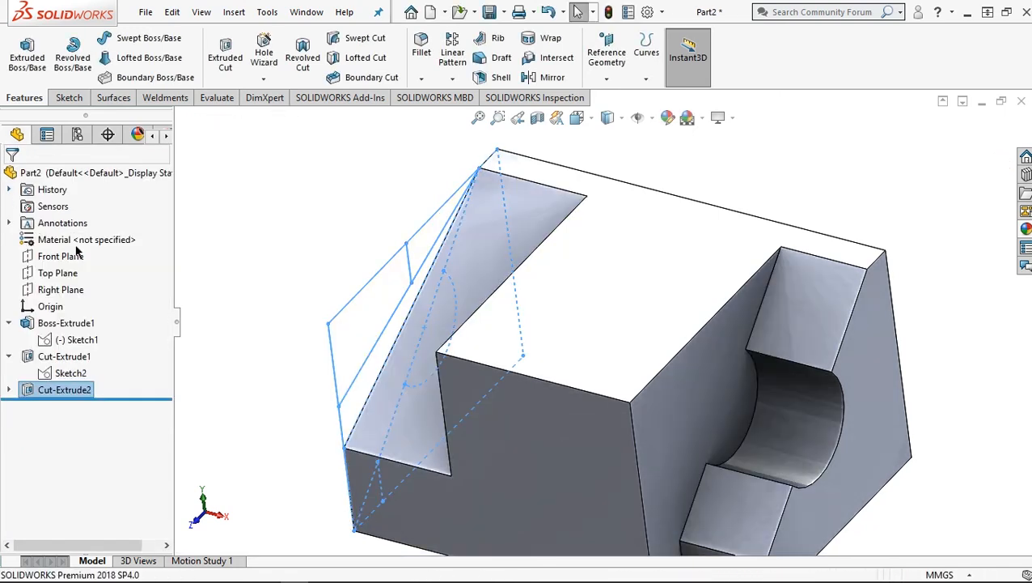
# Start a sketch on the triangular inner face left by the 25 mm cut and convert that cut's sketch onto it
pyautogui.moveTo(526, 353); pyautogui.dragTo(606, 342, button='middle')
pyautogui.click(606, 340)
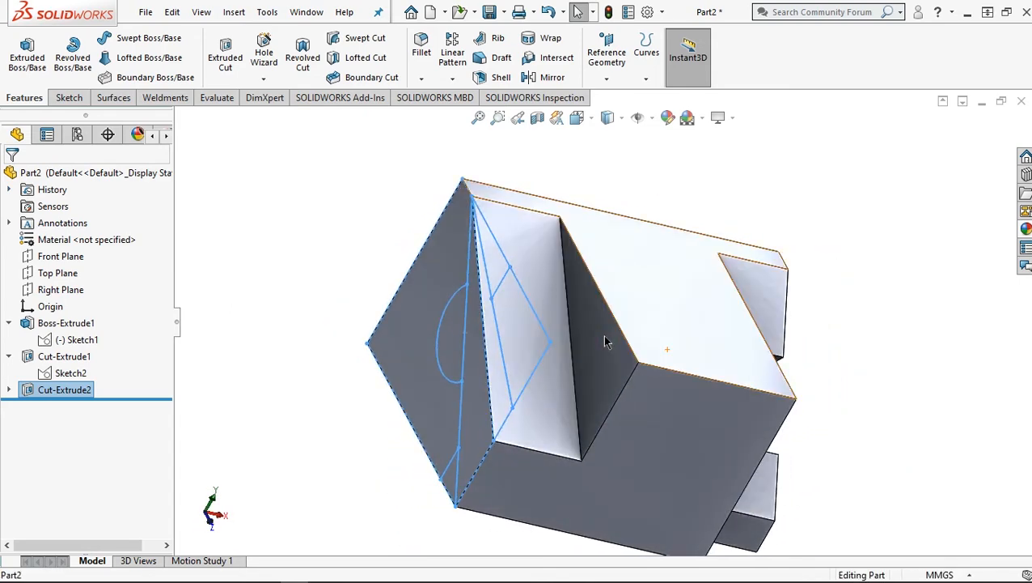
pyautogui.click(673, 290)
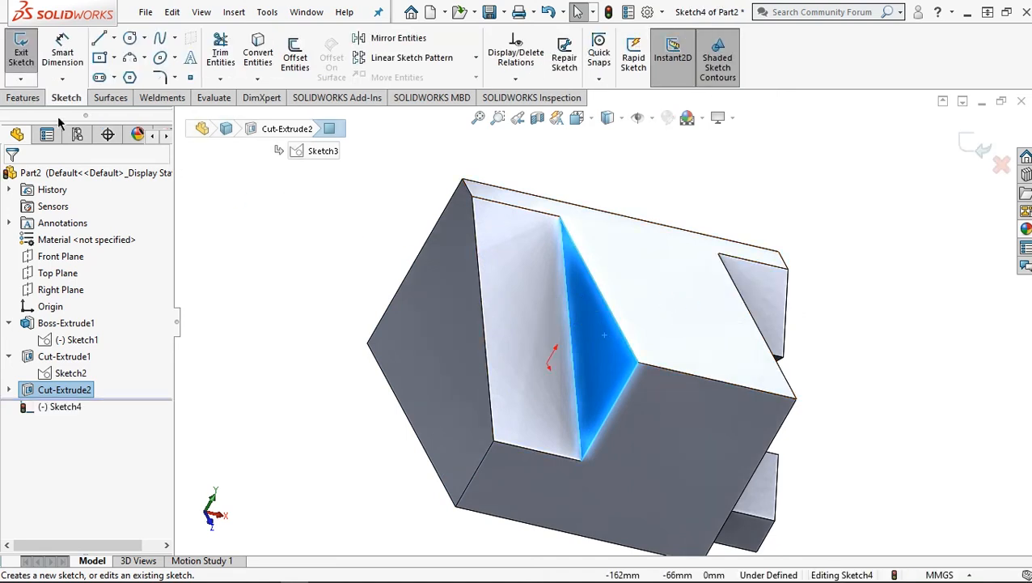
pyautogui.click(7, 390)
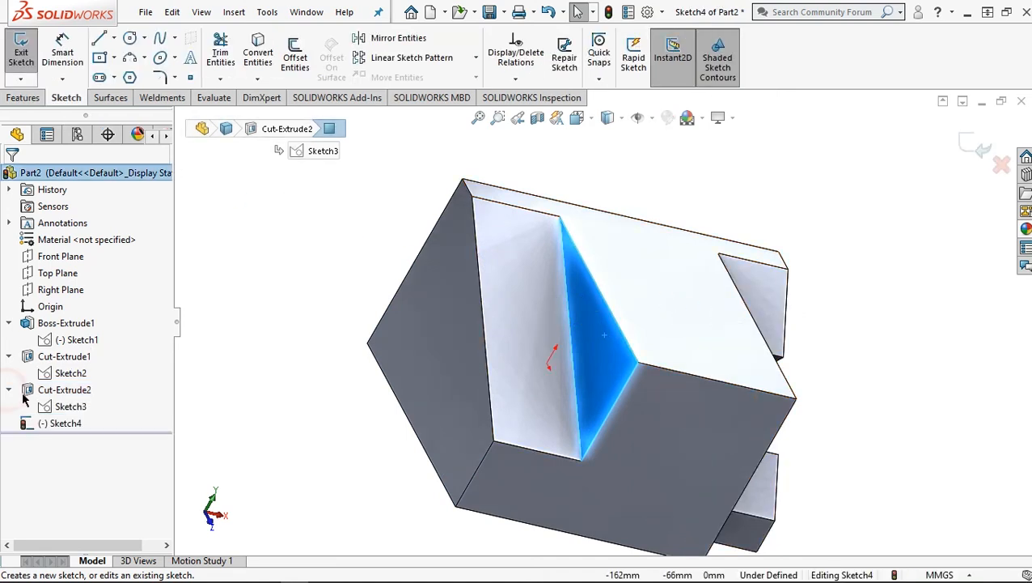
pyautogui.click(62, 405)
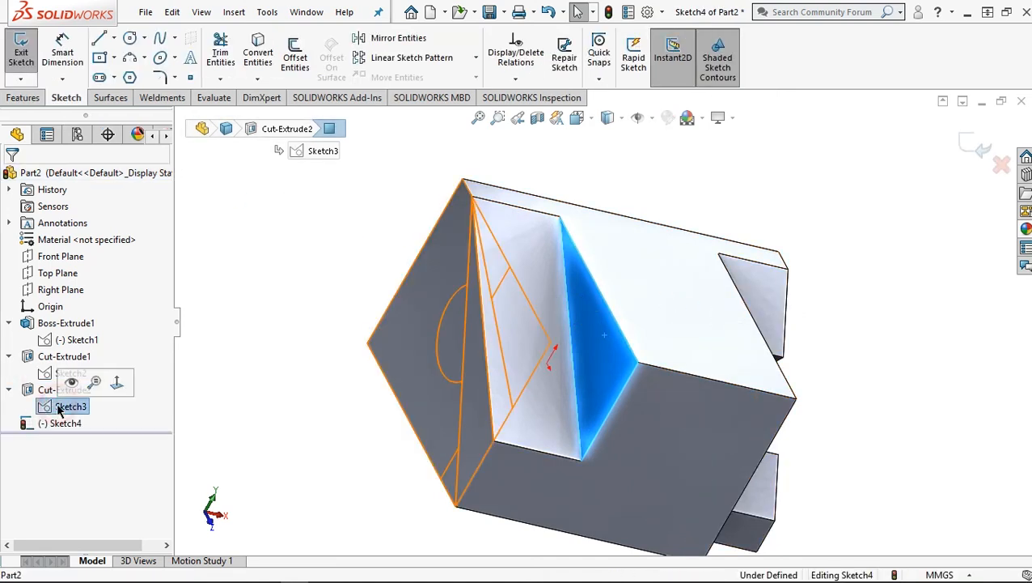
pyautogui.click(254, 55)
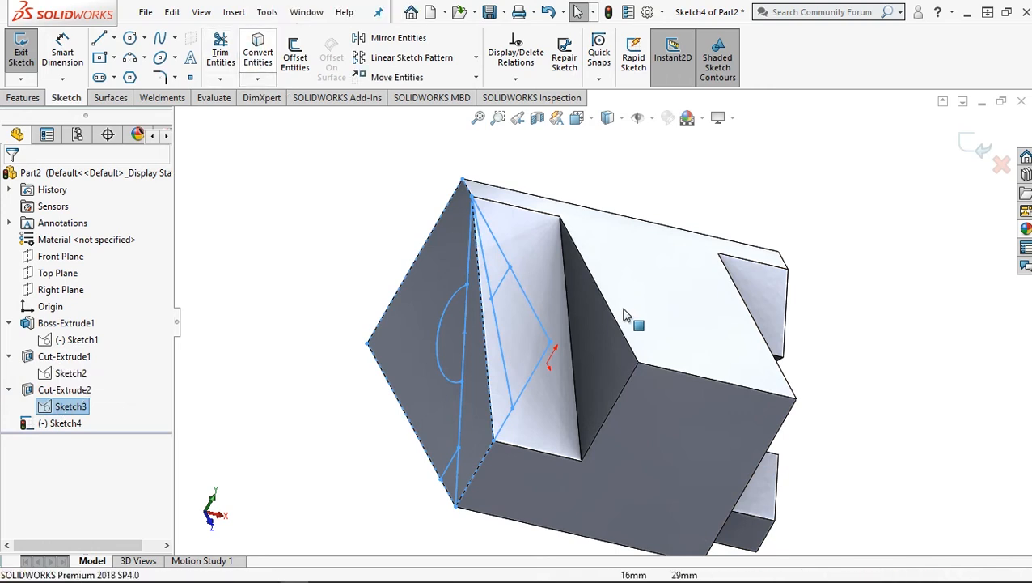
# Set up a blind Cut-Extrude of the sketch on the inner triangular face with a depth of 19 mm
pyautogui.scroll(-1, 652, 409)
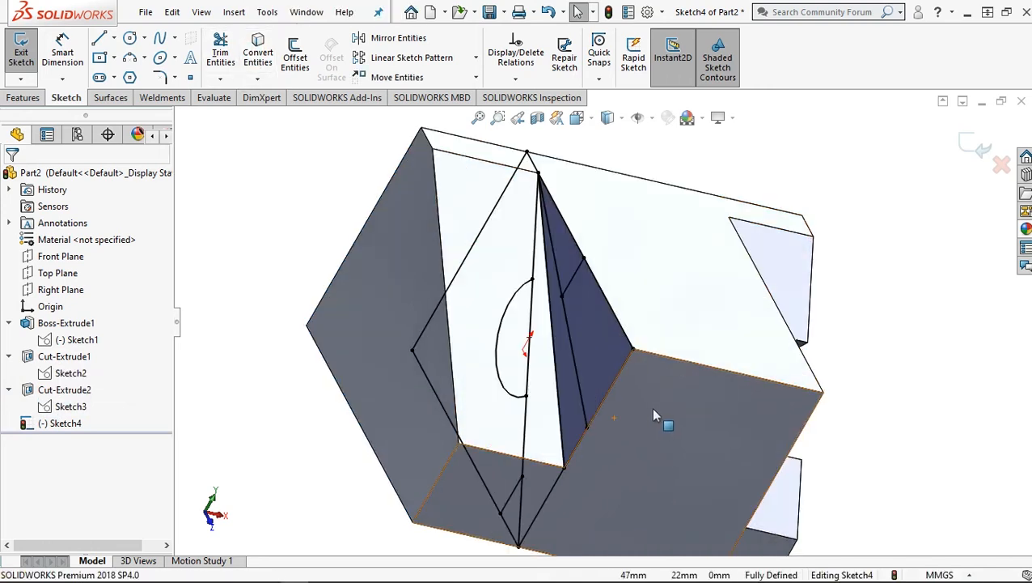
pyautogui.moveTo(619, 383)
pyautogui.mouseDown(button='middle')
pyautogui.moveTo(594, 405)
pyautogui.moveTo(603, 421)
pyautogui.moveTo(631, 380)
pyautogui.mouseUp(button='middle')
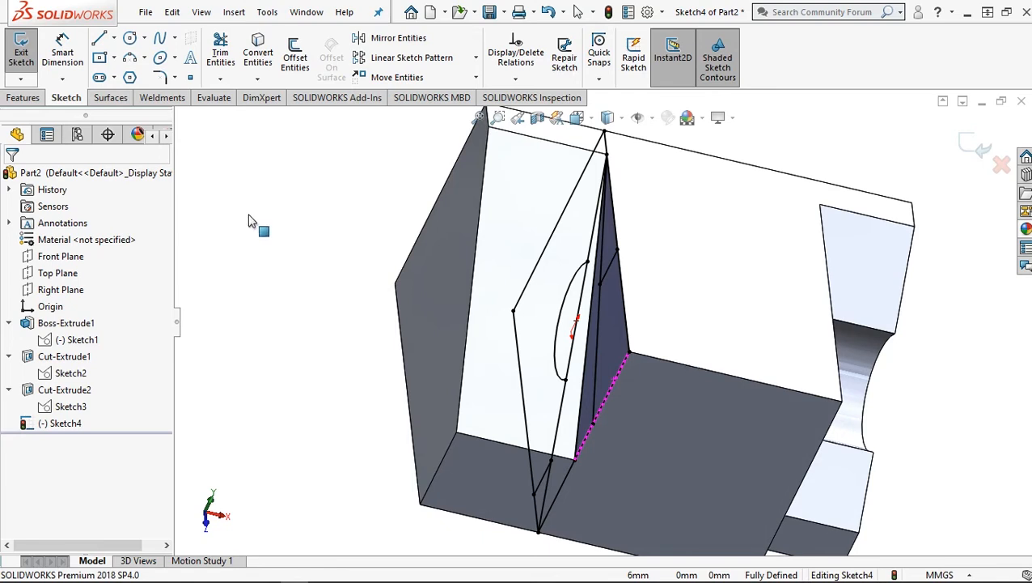
pyautogui.click(24, 97)
pyautogui.click(33, 47)
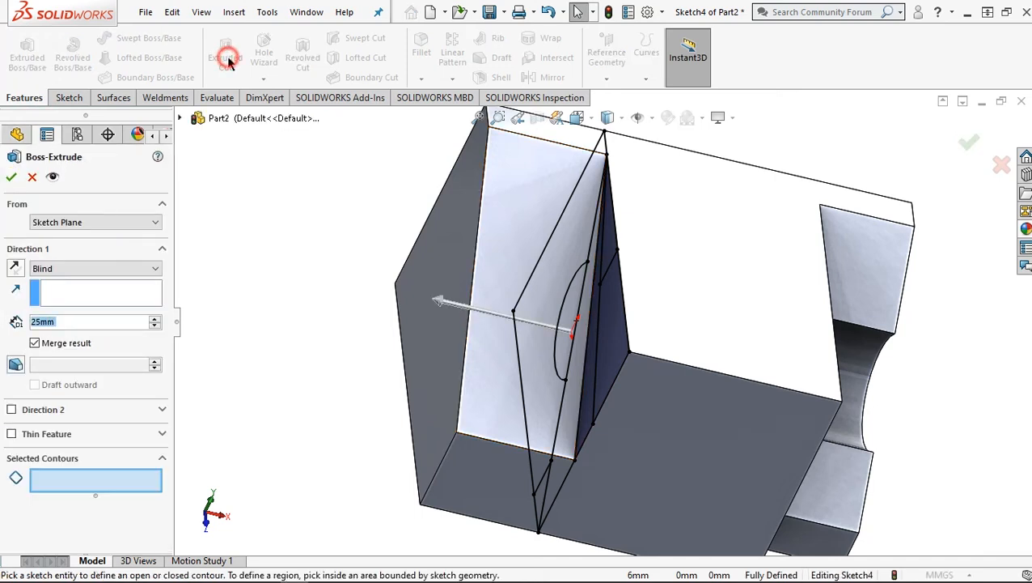
pyautogui.click(31, 176)
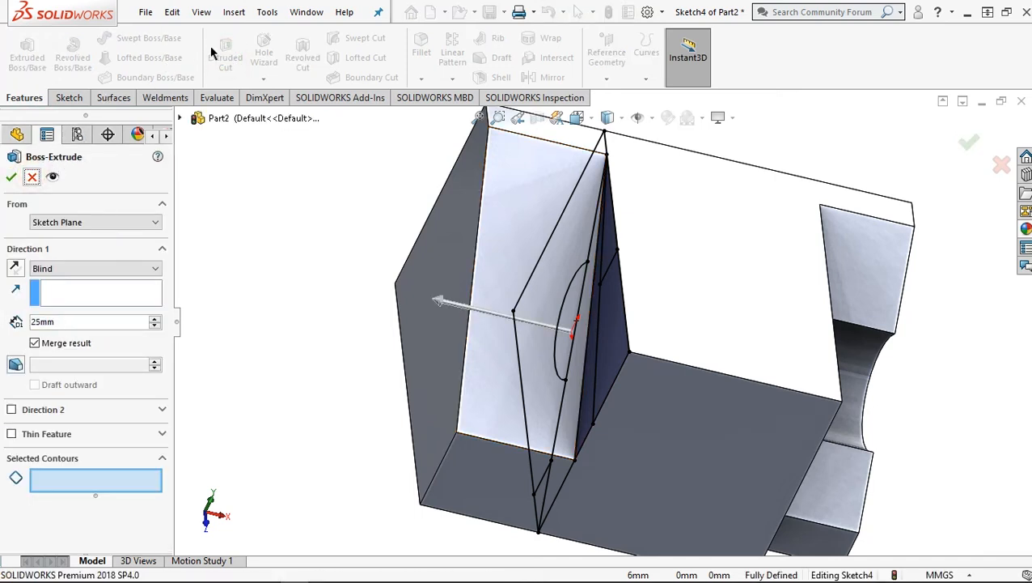
pyautogui.click(227, 55)
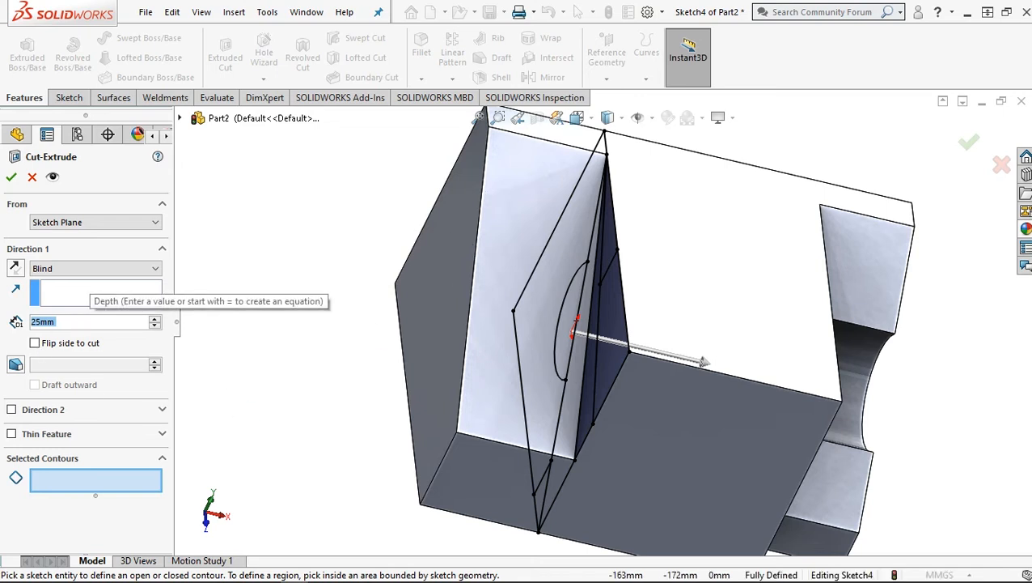
pyautogui.write('19')
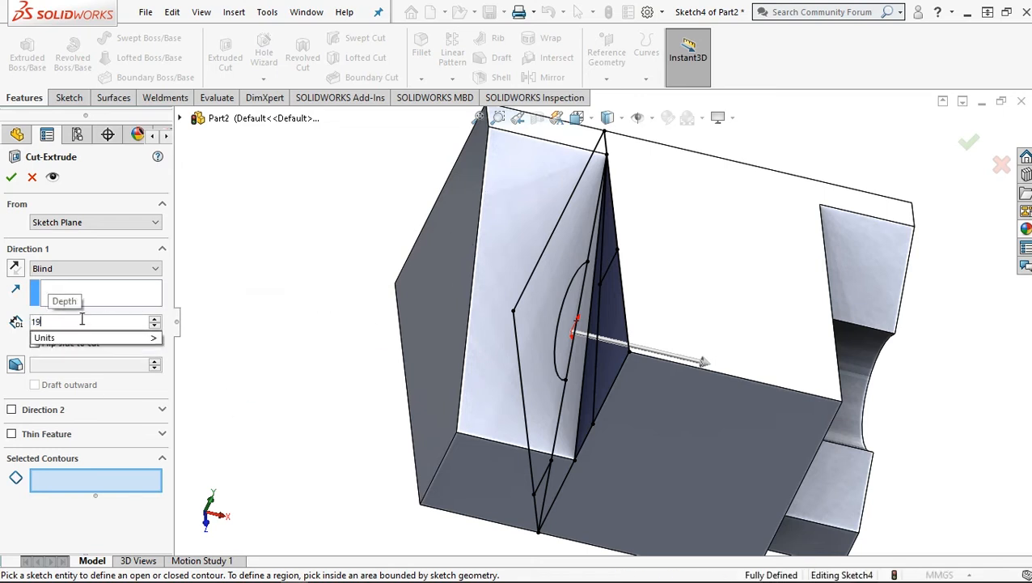
# Select the four-sided region between the short line, the uppermost slanted line and the block's outer edges as contour, and complete the cut
pyautogui.click(621, 314)
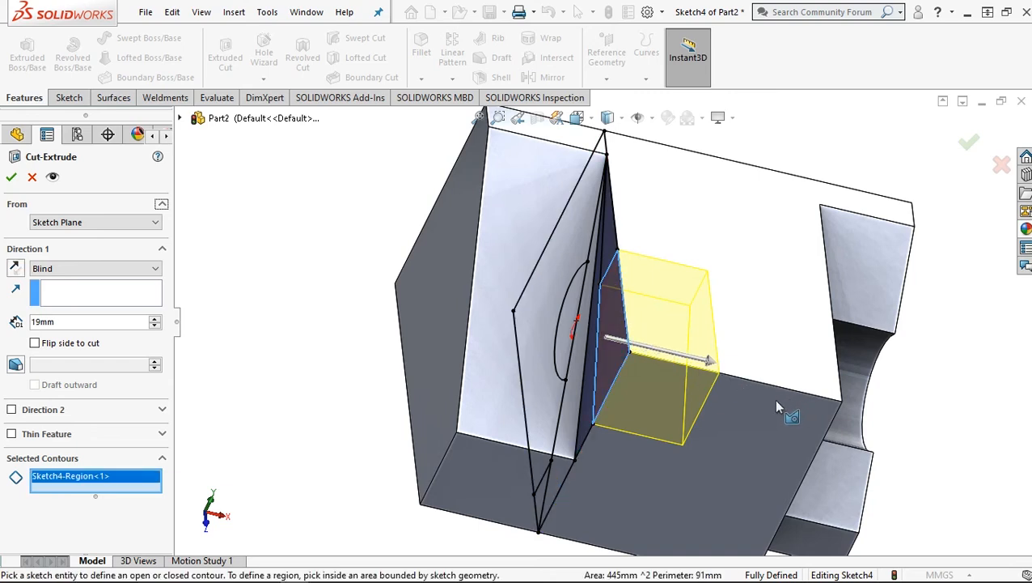
pyautogui.moveTo(773, 409); pyautogui.dragTo(726, 393, button='middle')
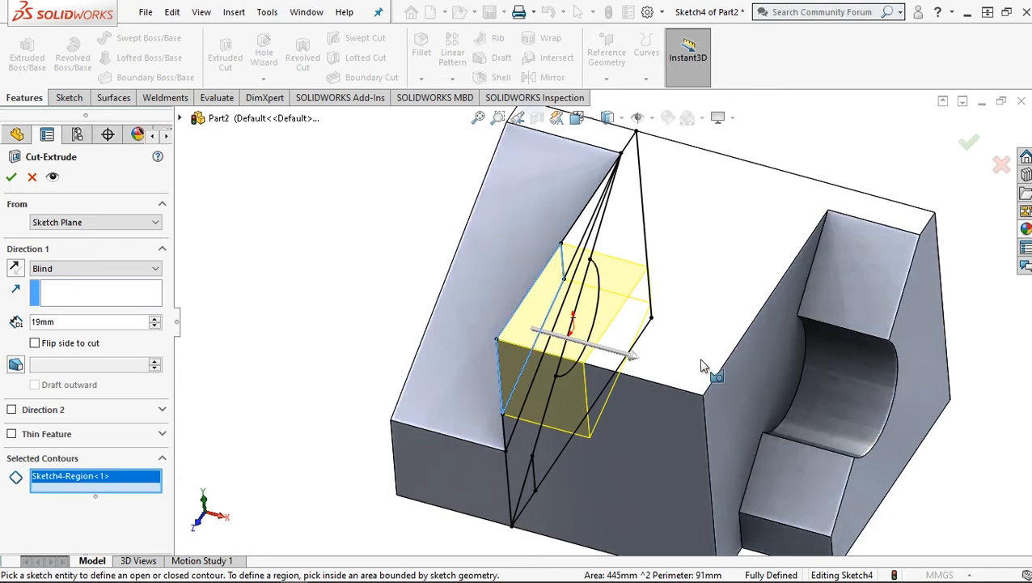
pyautogui.scroll(-1, 697, 344)
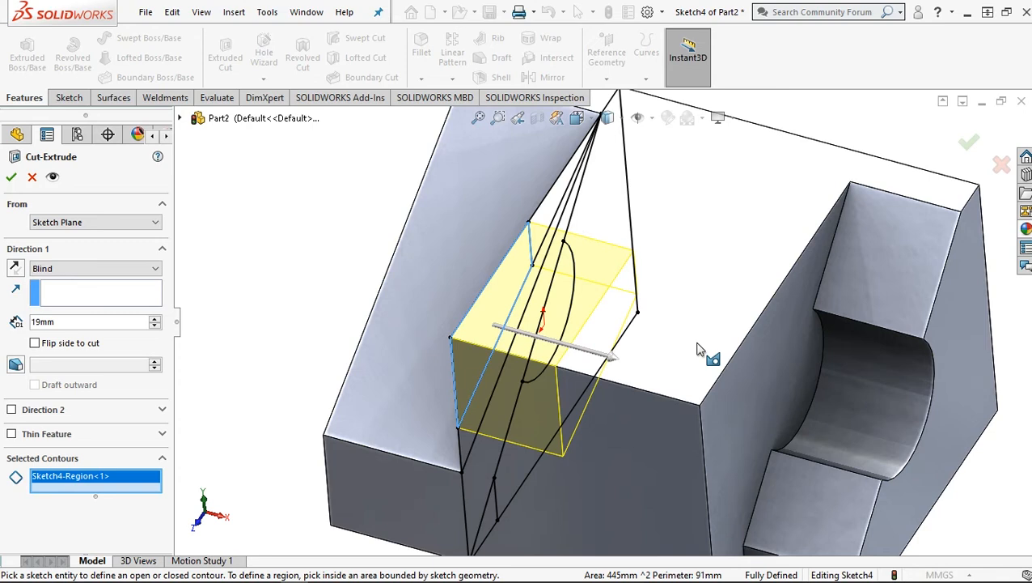
pyautogui.click(11, 176)
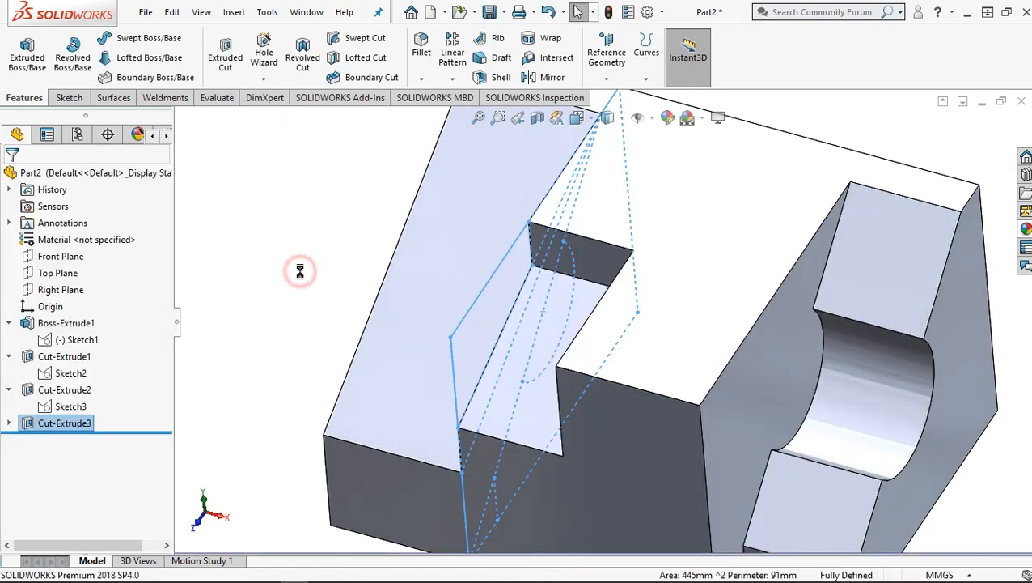
pyautogui.click(299, 277)
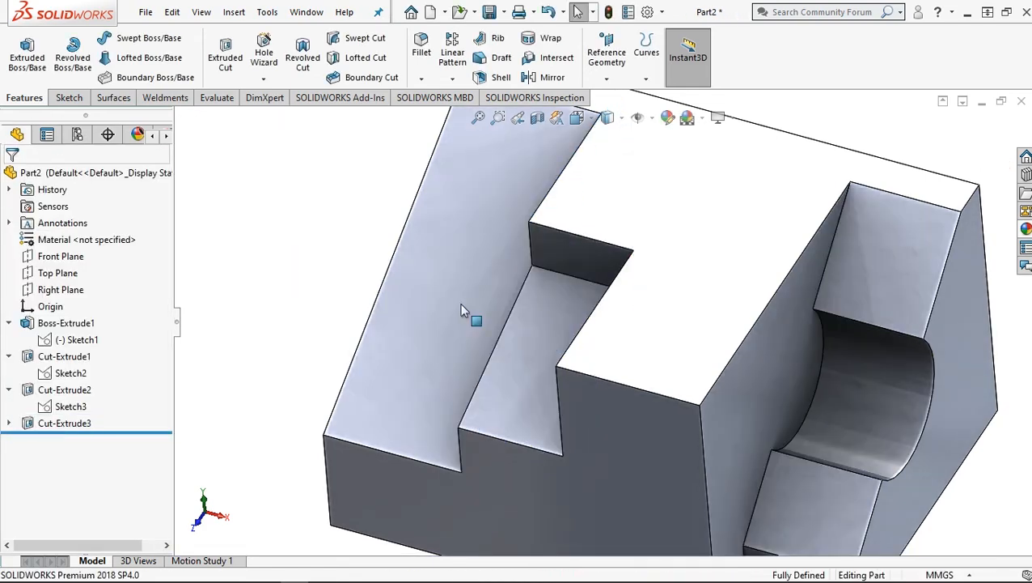
# Cut-Extrude the four-sided region below the short line of the inner triangular face's sketch as a blind cut 32 mm deep
pyautogui.moveTo(679, 341)
pyautogui.mouseDown(button='middle')
pyautogui.moveTo(674, 316)
pyautogui.moveTo(675, 326)
pyautogui.moveTo(687, 314)
pyautogui.moveTo(680, 339)
pyautogui.mouseUp(button='middle')
pyautogui.click(249, 297)
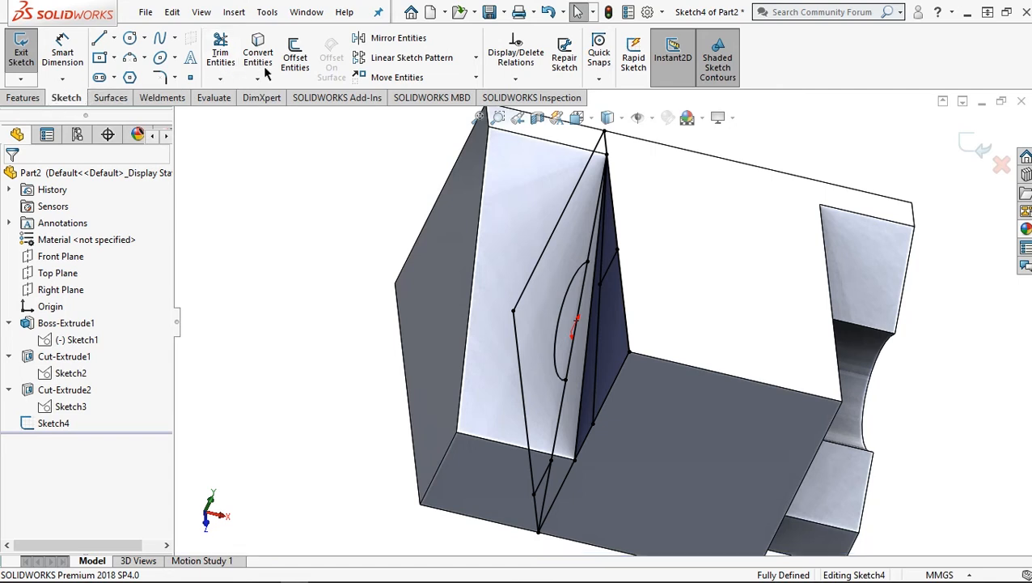
pyautogui.click(19, 98)
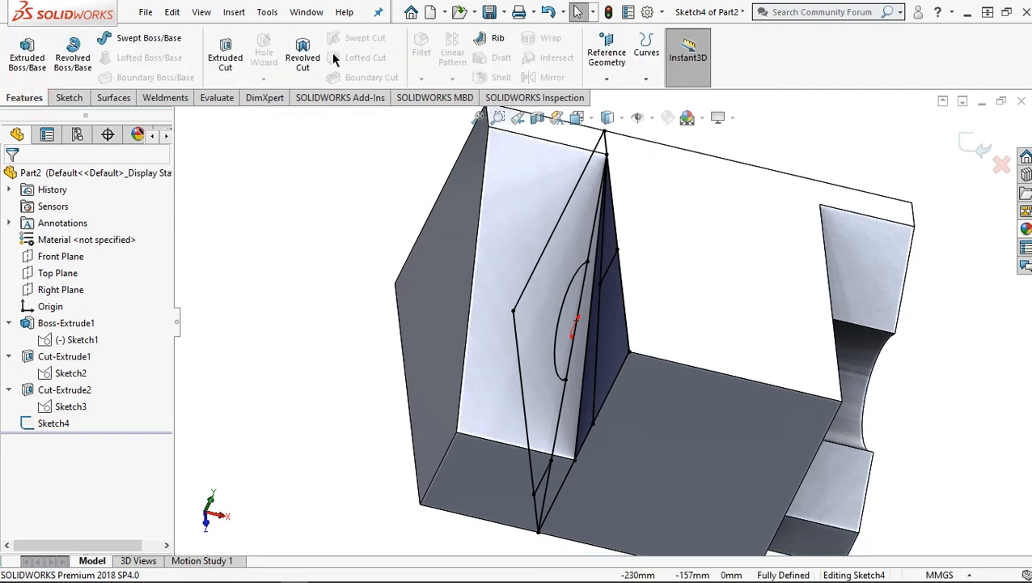
pyautogui.click(229, 53)
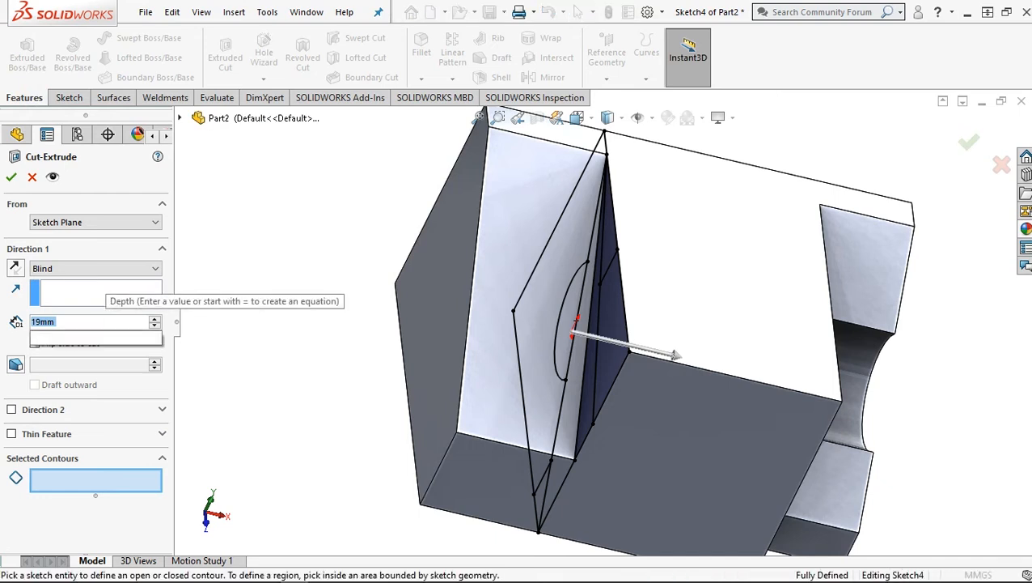
pyautogui.write('32')
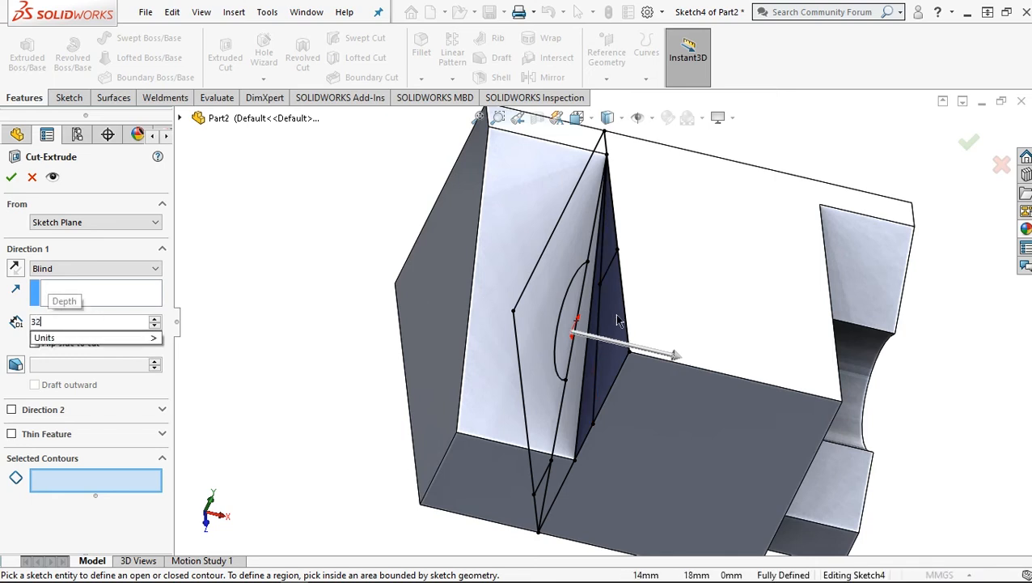
pyautogui.click(615, 316)
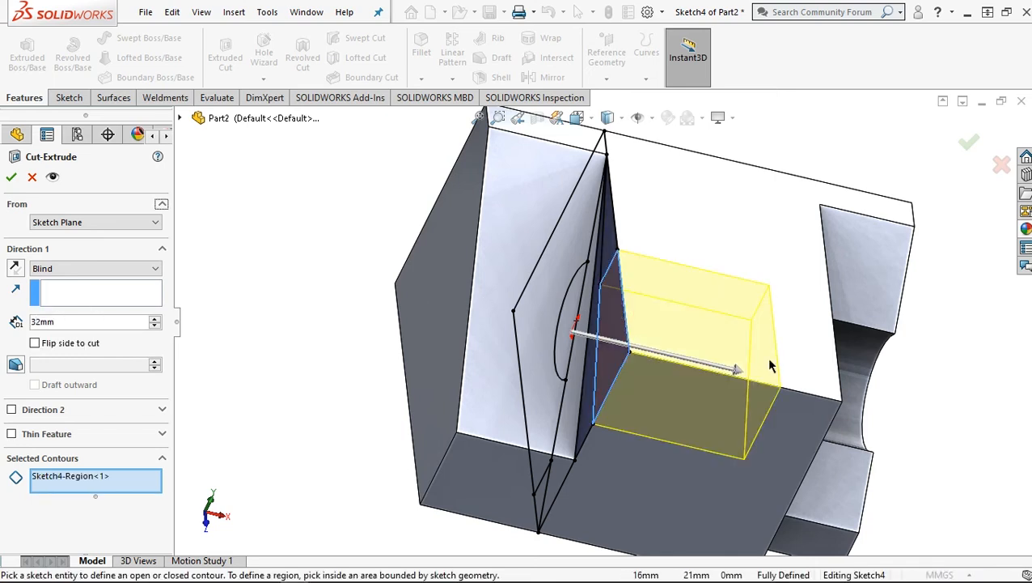
pyautogui.moveTo(792, 385); pyautogui.dragTo(772, 378, button='middle')
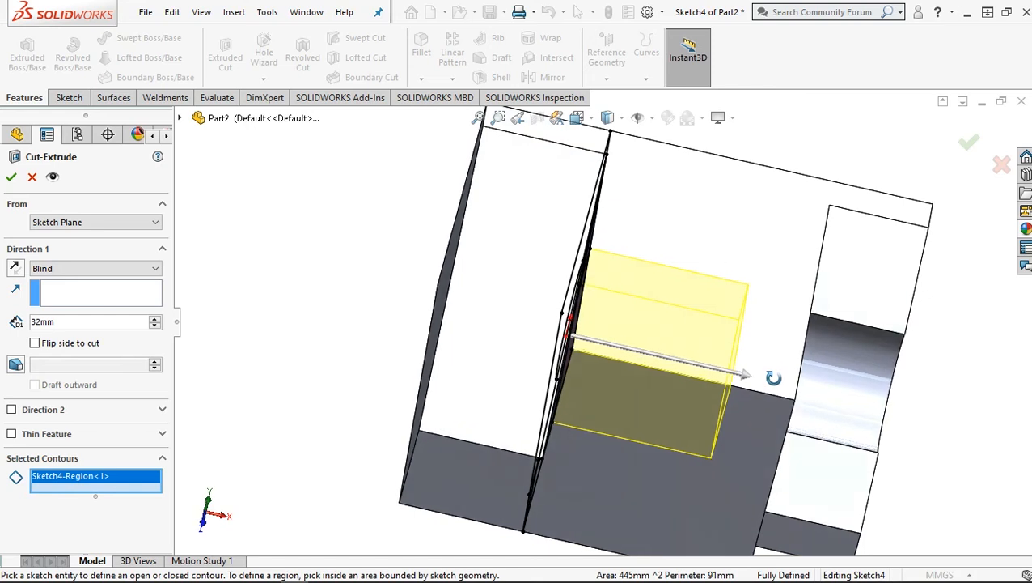
pyautogui.click(11, 176)
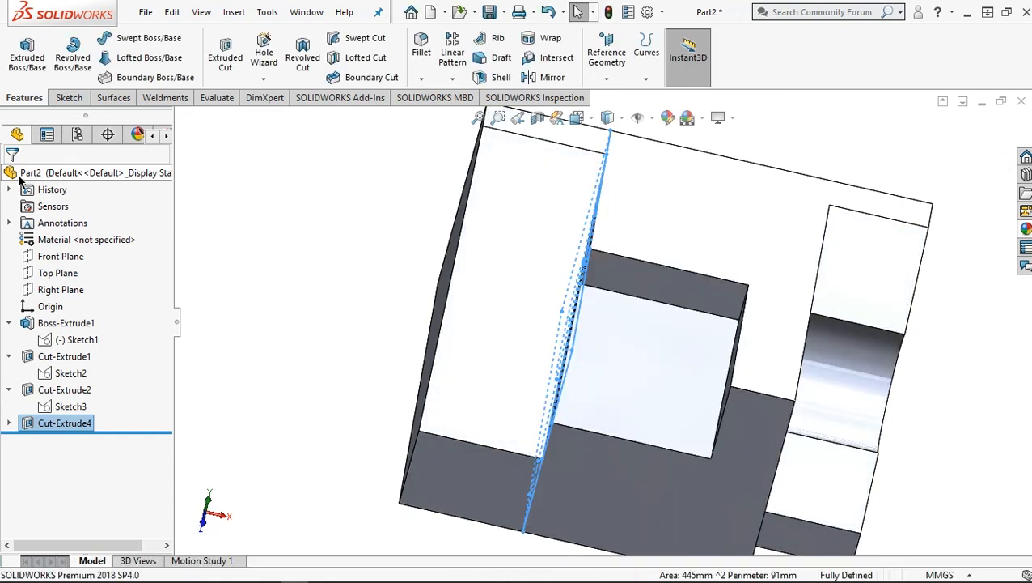
# Start a sketch on the end face of the 32 mm cut and convert the second cut's sketch (Sketch3) onto it
pyautogui.scroll(-2, 748, 305)
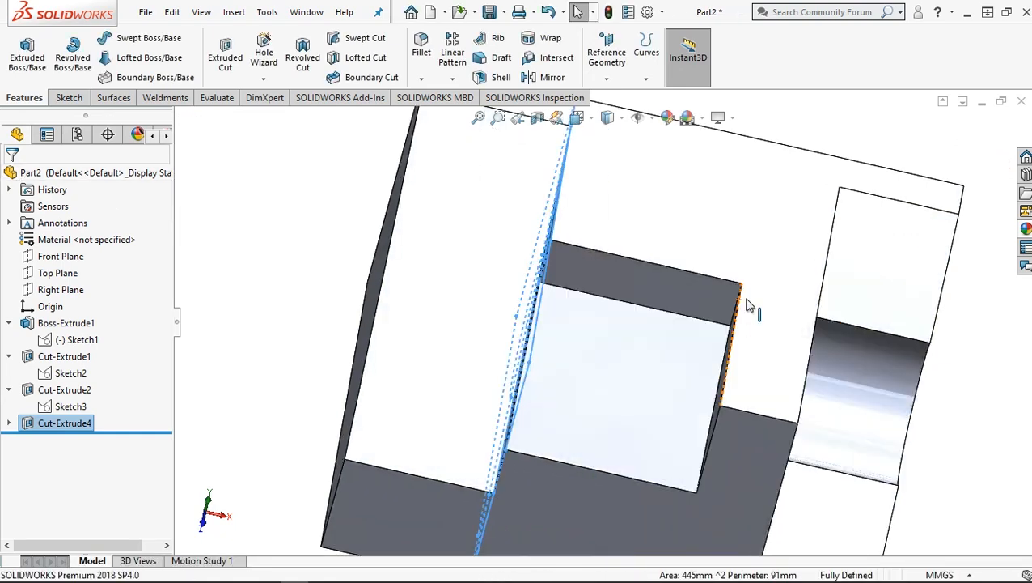
pyautogui.scroll(3, 774, 302)
pyautogui.moveTo(779, 295); pyautogui.dragTo(775, 283, button='middle')
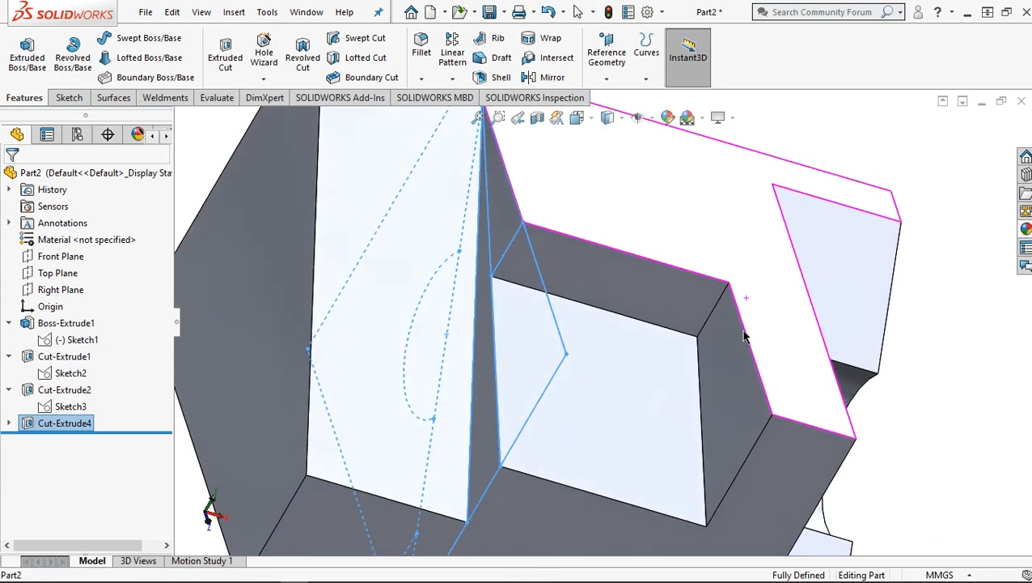
pyautogui.click(728, 360)
pyautogui.click(790, 308)
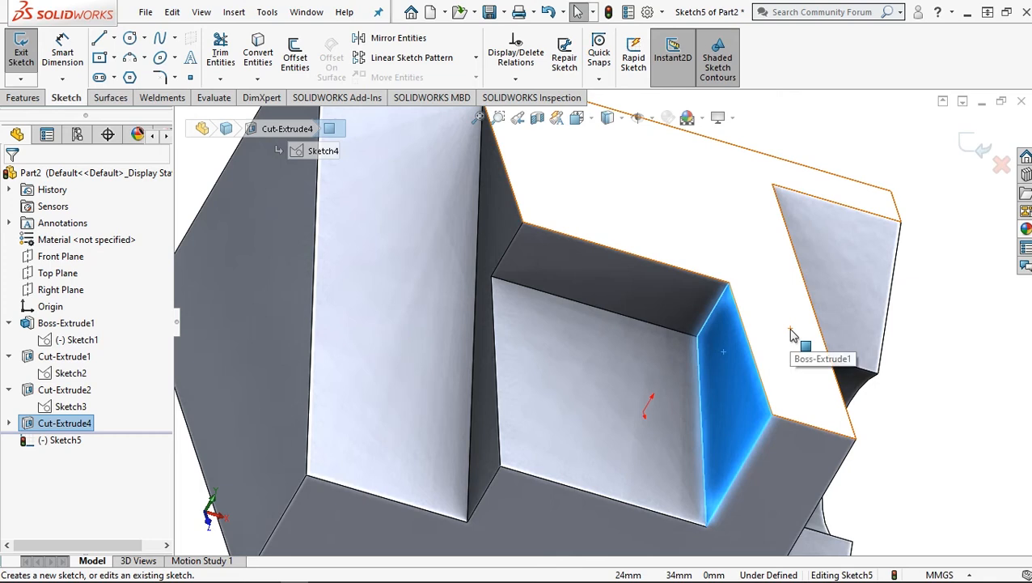
pyautogui.click(68, 406)
pyautogui.click(257, 50)
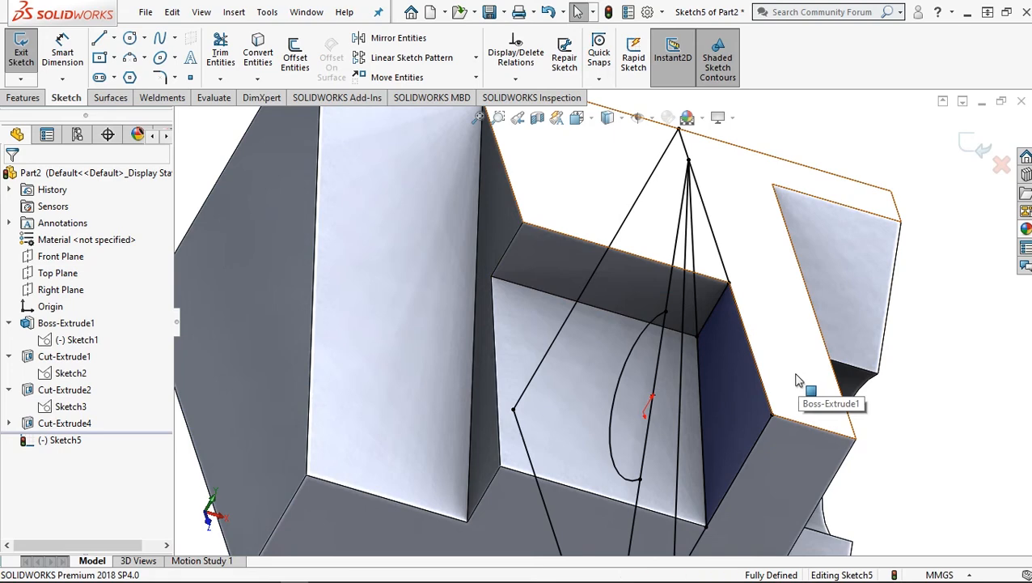
# Cut-Extrude the triangular region between the short line, uppermost slanted line and block's outer edge 19 mm blind, in the reversed direction
pyautogui.moveTo(791, 380); pyautogui.dragTo(785, 368, button='middle')
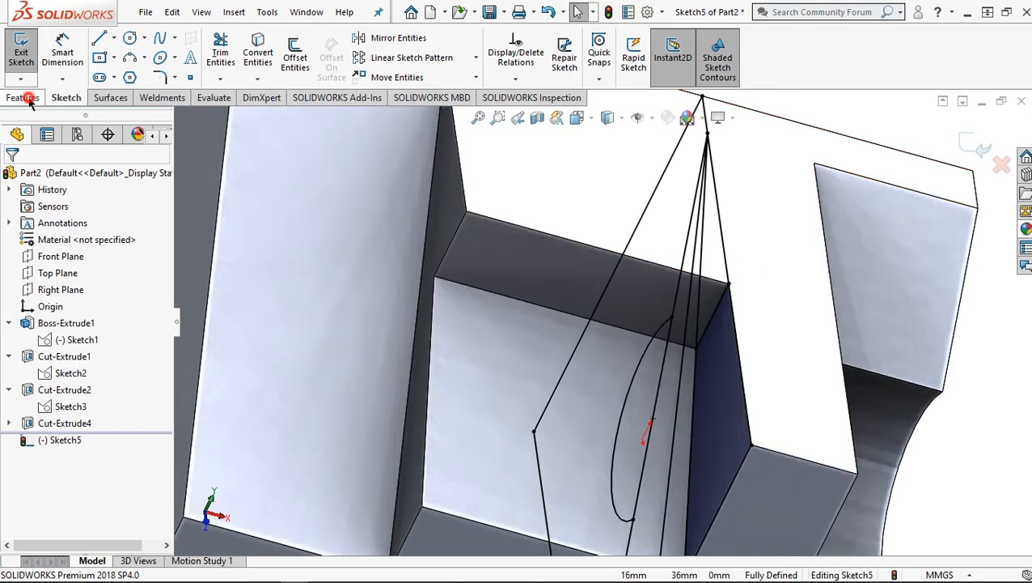
pyautogui.click(24, 98)
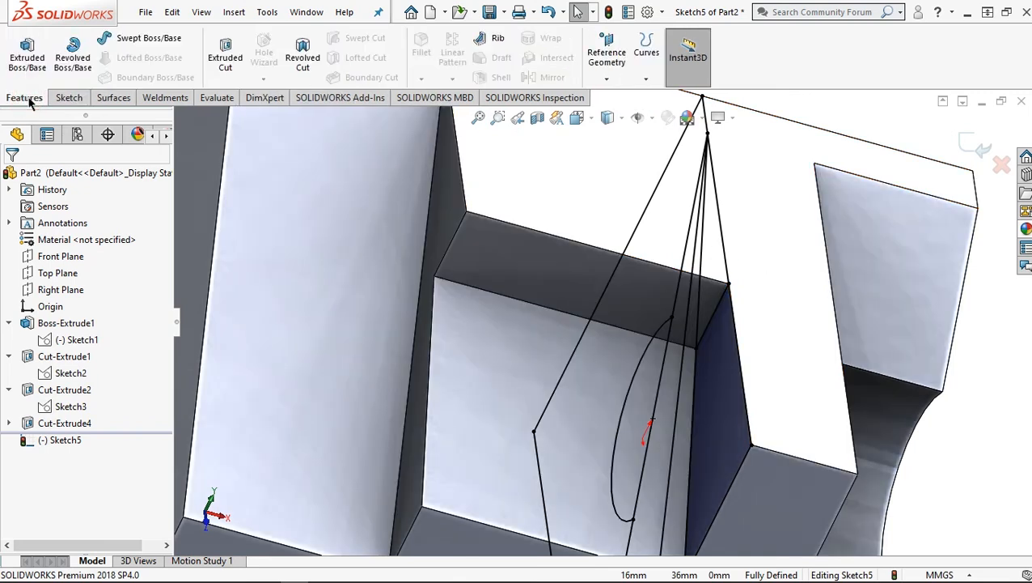
pyautogui.click(226, 58)
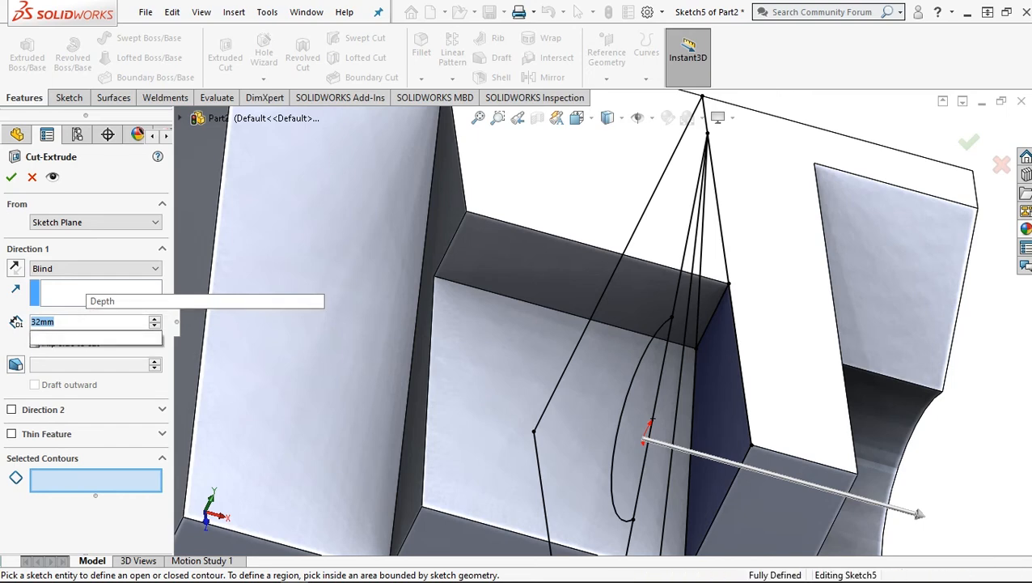
pyautogui.write('19')
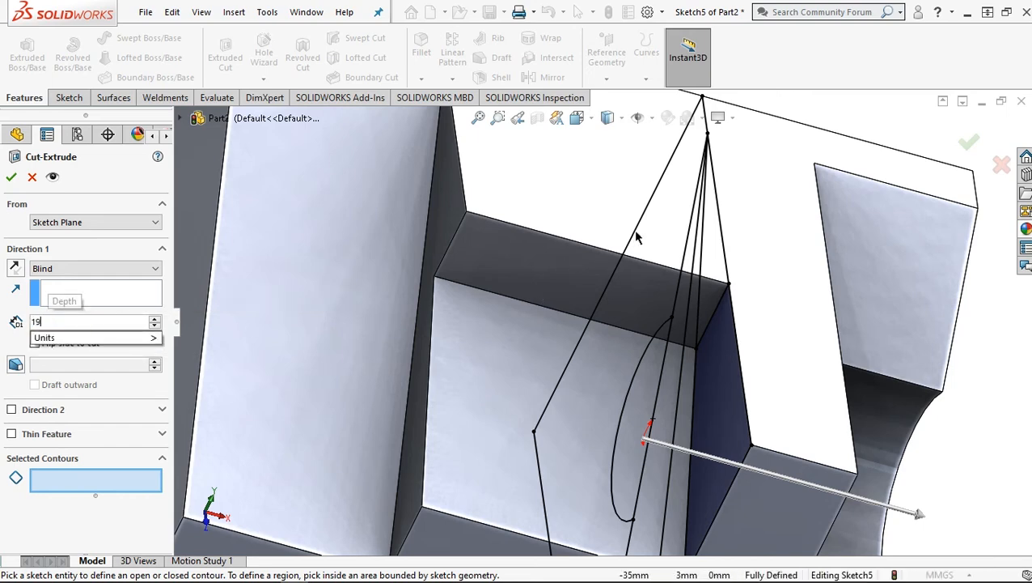
pyautogui.click(716, 259)
pyautogui.click(15, 268)
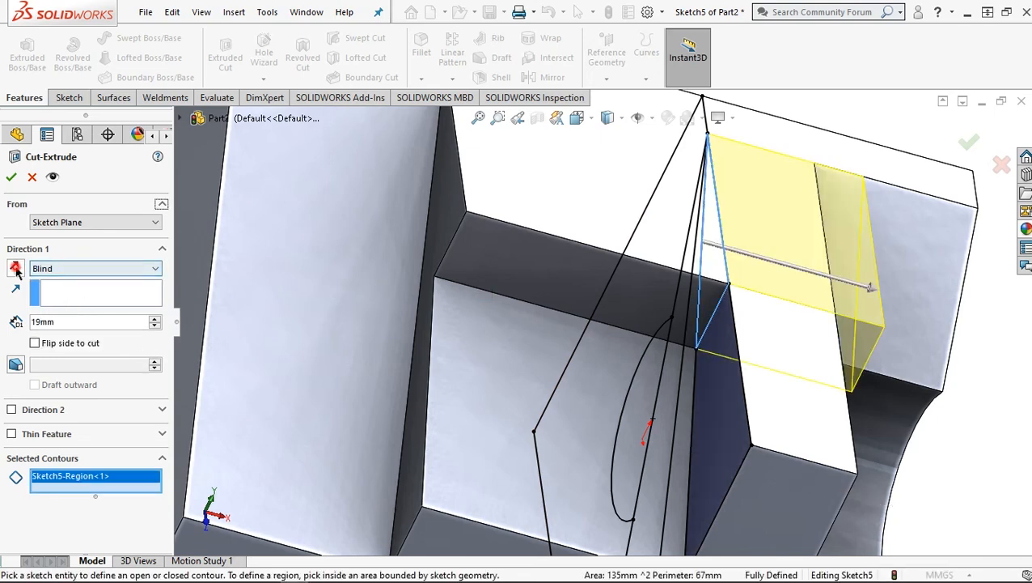
pyautogui.click(16, 269)
pyautogui.moveTo(850, 340); pyautogui.dragTo(778, 349, button='middle')
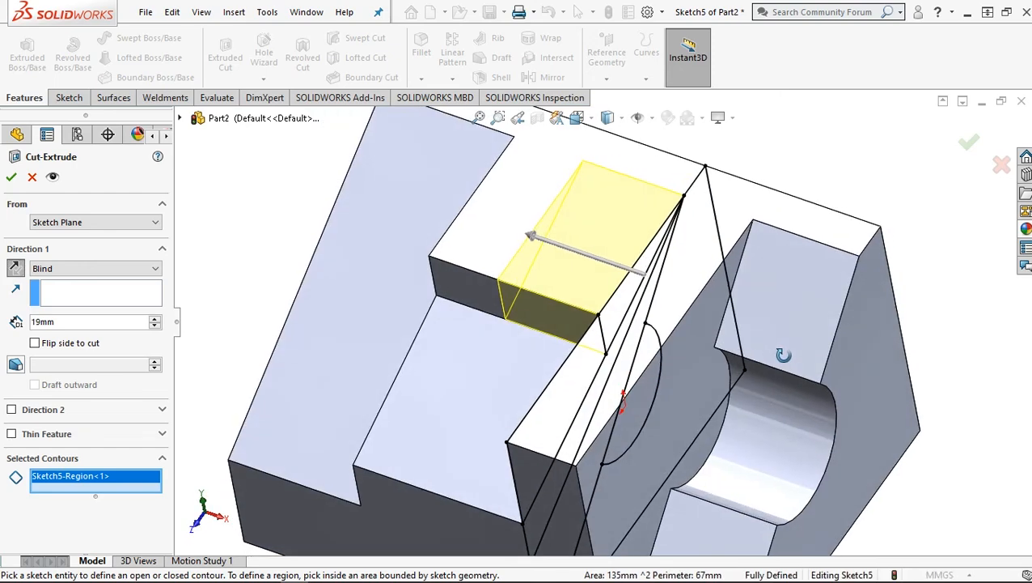
pyautogui.click(11, 177)
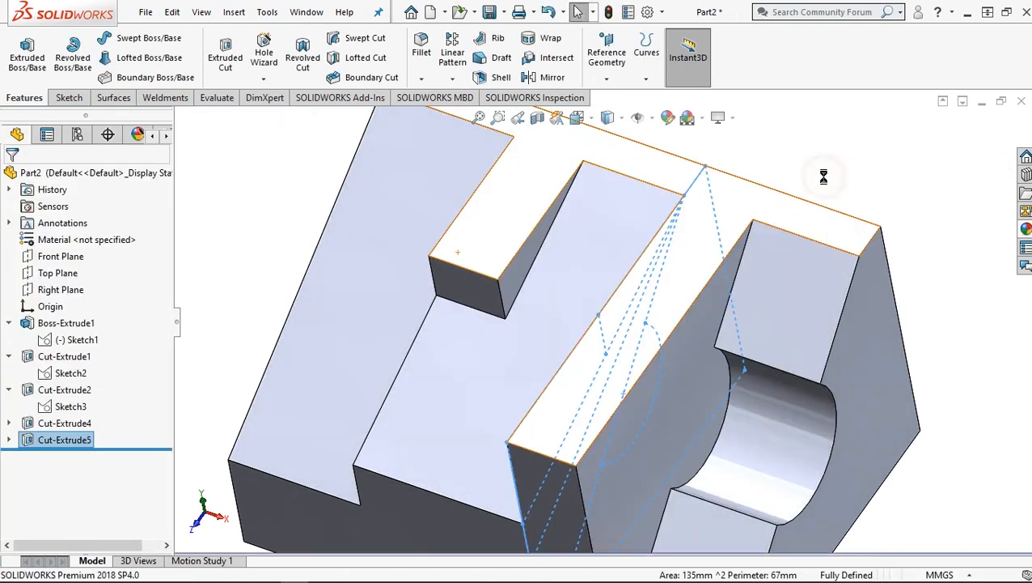
pyautogui.click(825, 183)
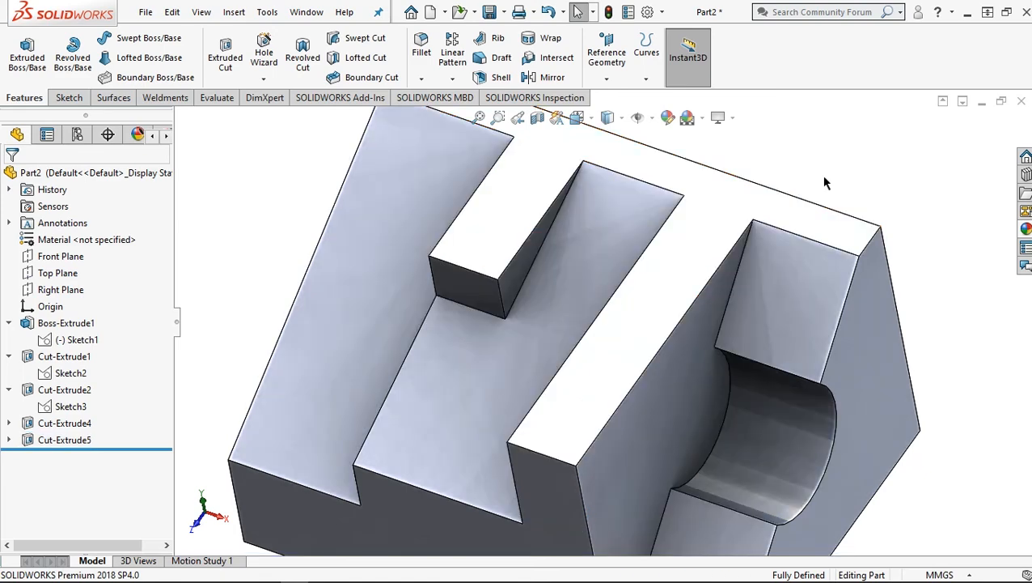
# Fillet the short vertical outer corner edge at the low end of the slanted recess with a 15 mm radius
pyautogui.hotkey('ctrl', '7')
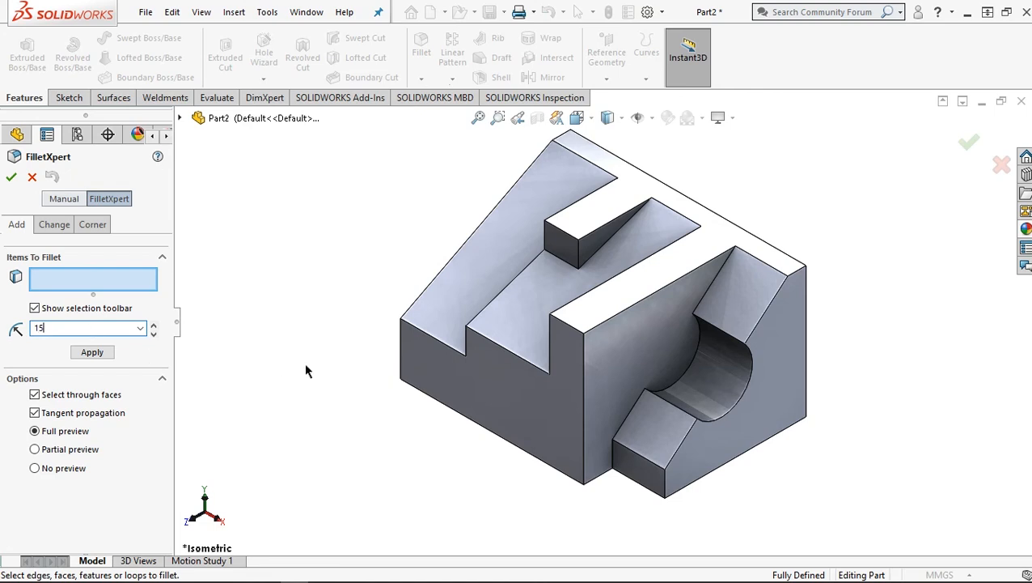
pyautogui.click(401, 351)
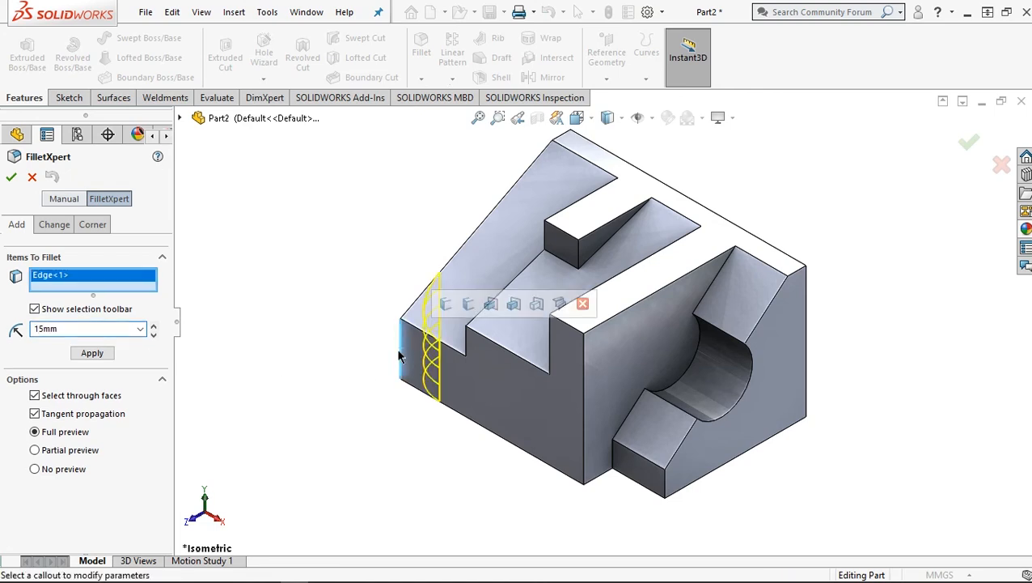
pyautogui.click(12, 178)
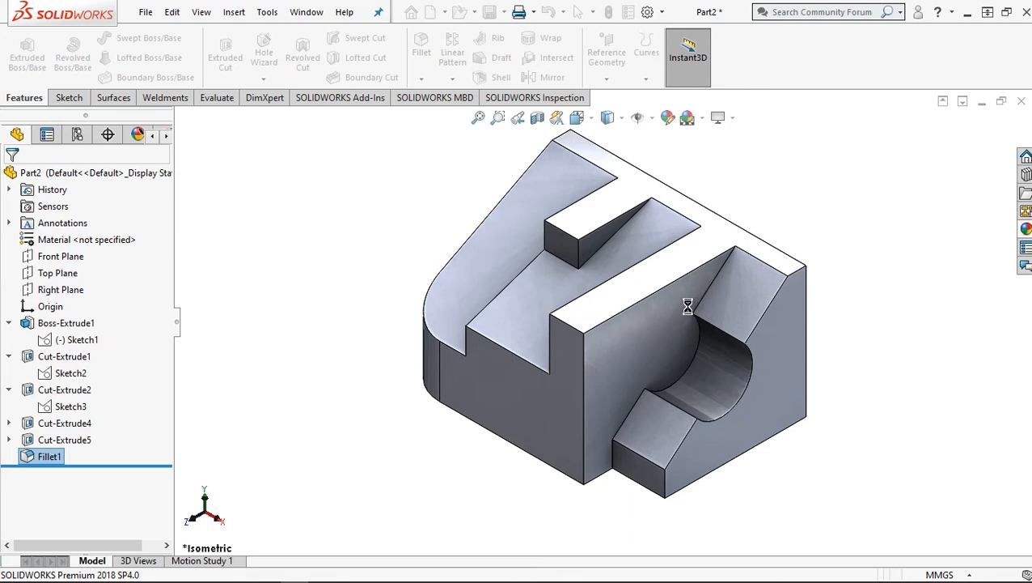
pyautogui.keyDown('ctrl'); pyautogui.moveTo(680, 306); pyautogui.dragTo(673, 309, button='middle'); pyautogui.keyUp('ctrl')
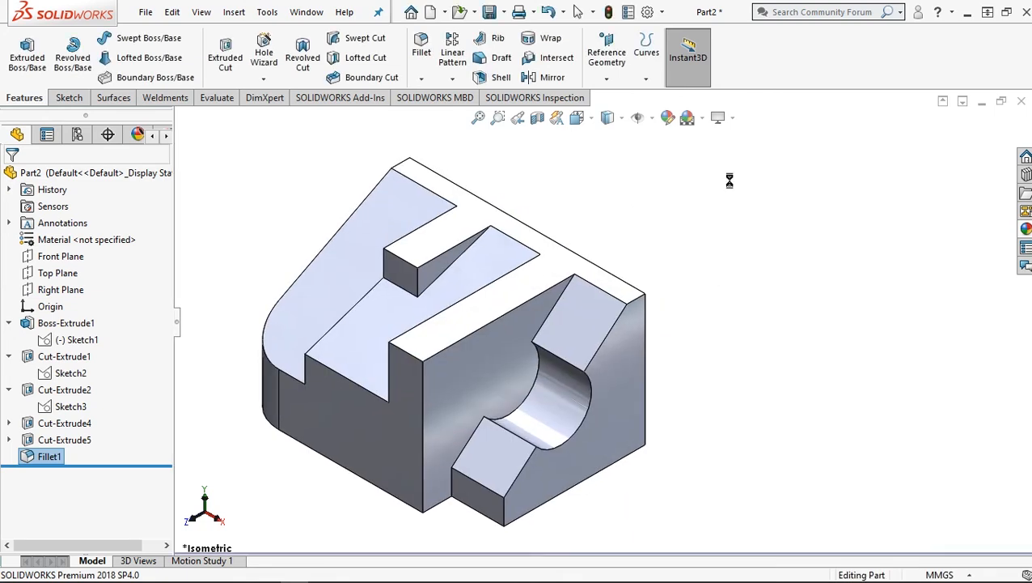
pyautogui.click(668, 118)
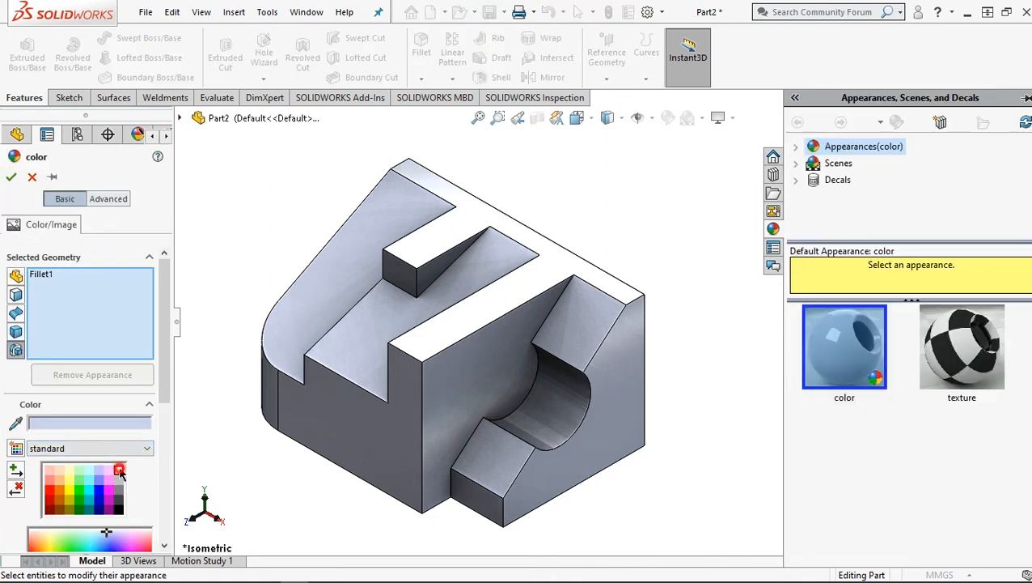
pyautogui.click(119, 471)
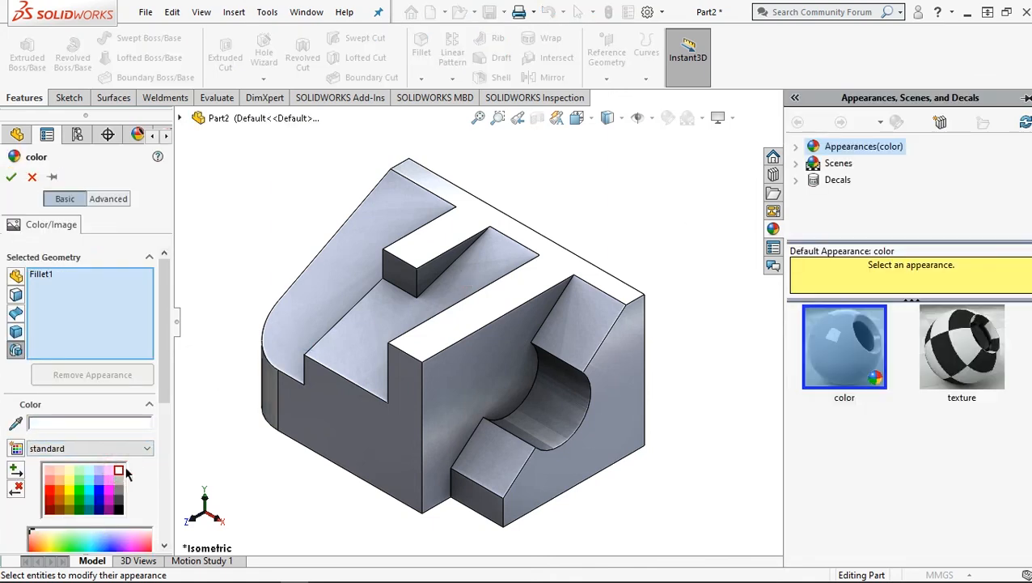
pyautogui.click(55, 275)
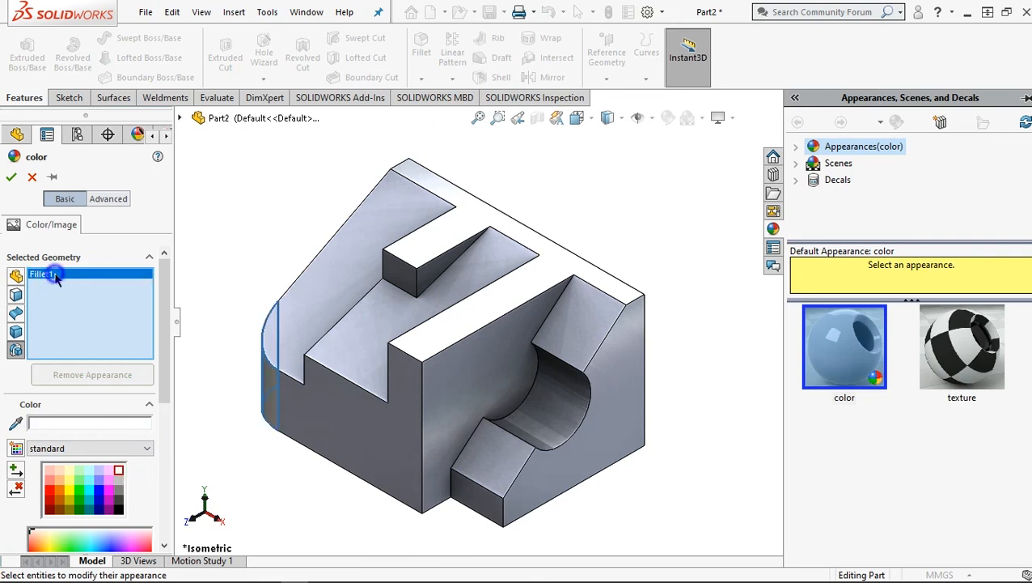
pyautogui.rightClick(65, 275)
pyautogui.click(95, 302)
pyautogui.click(247, 234)
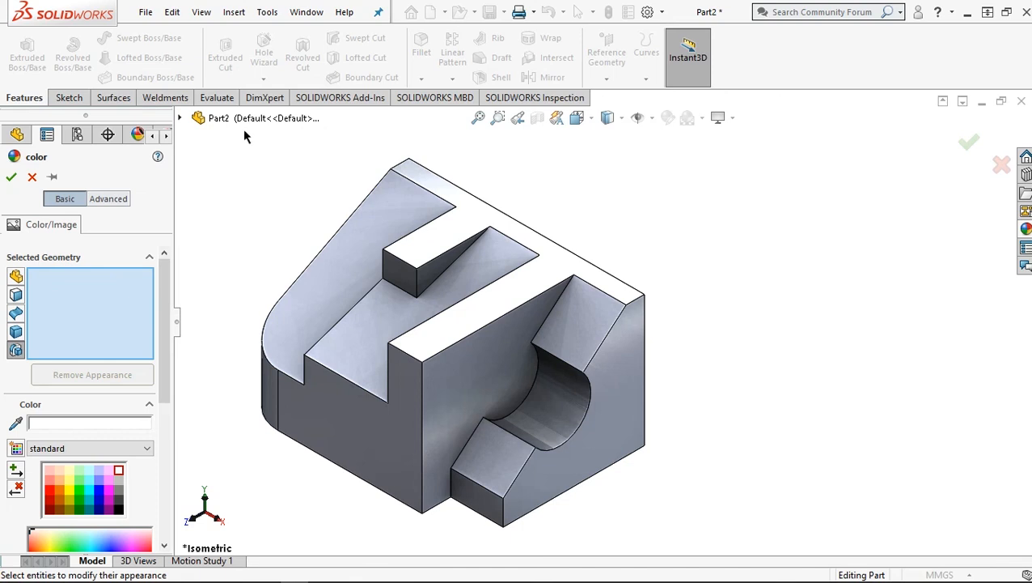
pyautogui.click(31, 176)
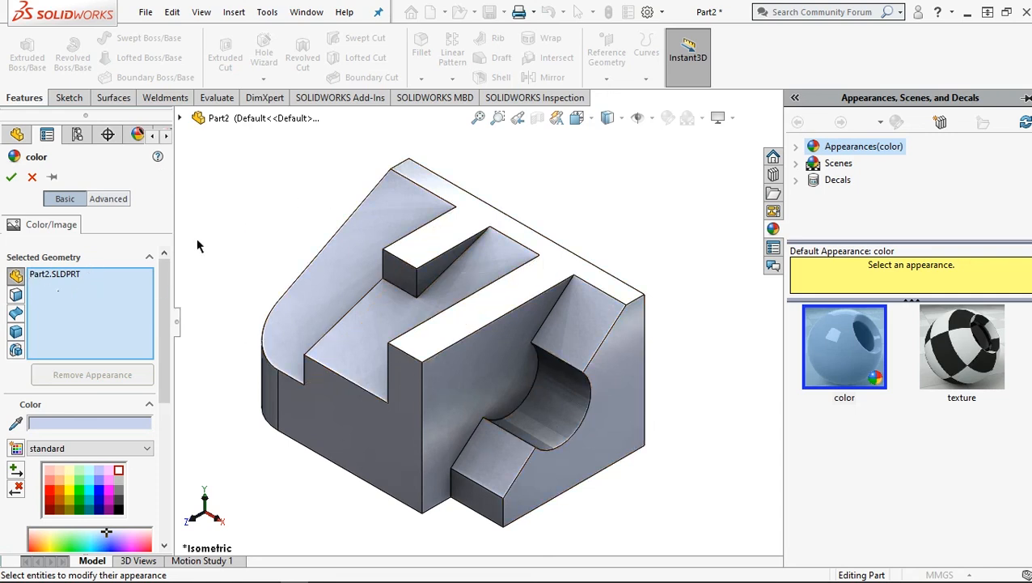
# Apply the white standard color to the entire part and show the finished model in the isometric view
pyautogui.click(119, 471)
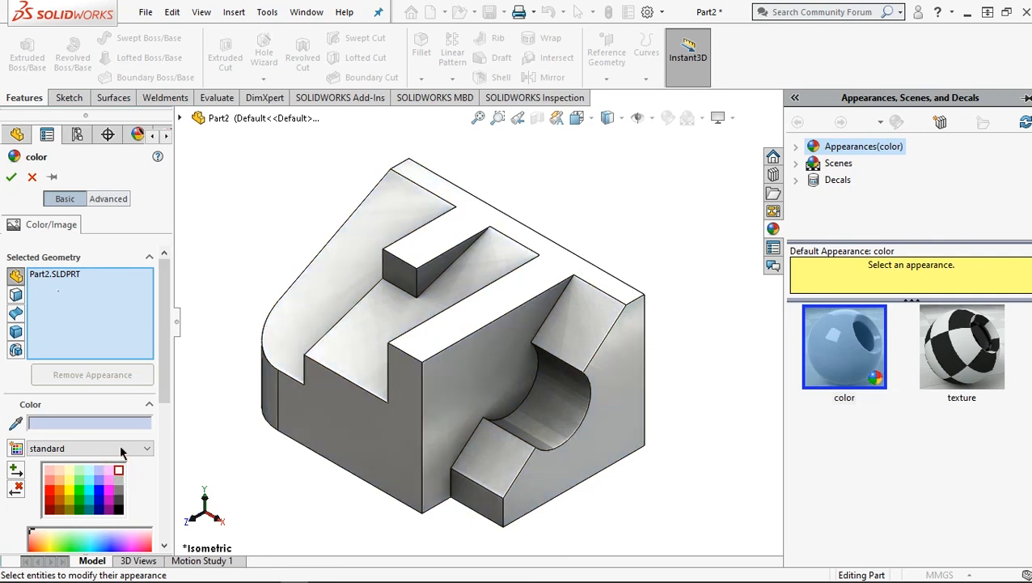
pyautogui.click(11, 178)
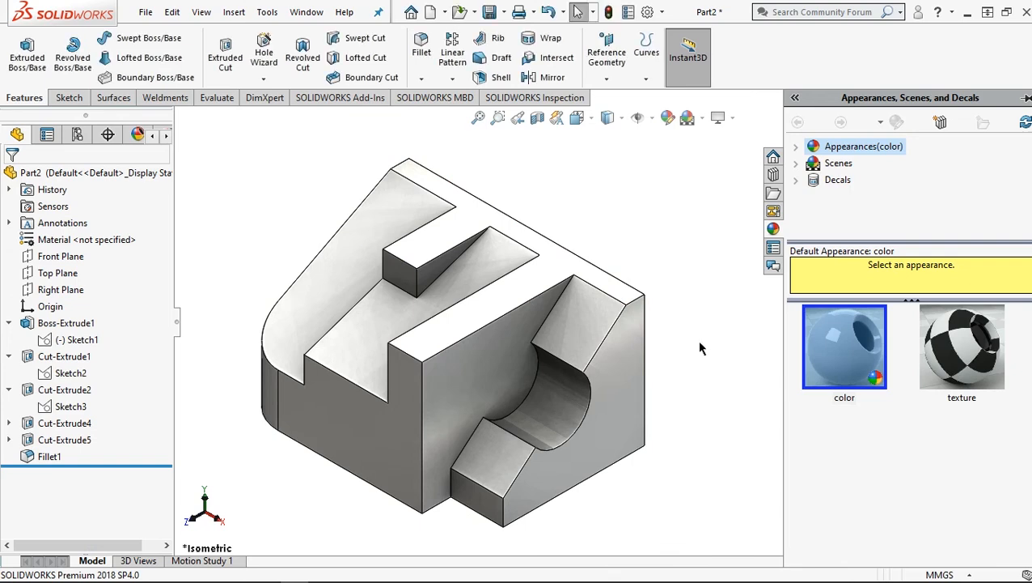
pyautogui.click(703, 272)
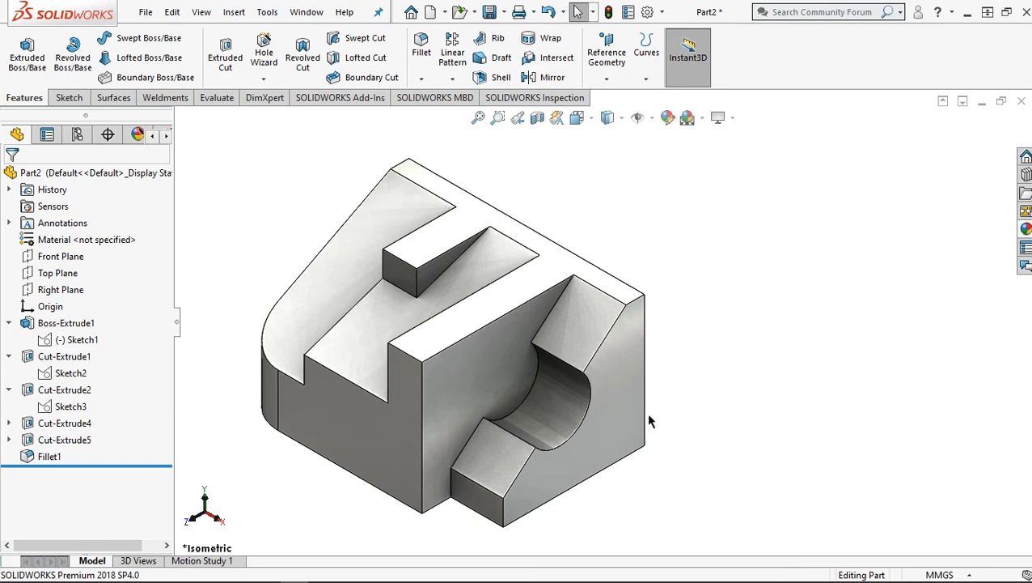
pyautogui.keyDown('ctrl'); pyautogui.moveTo(684, 383); pyautogui.dragTo(720, 369, button='middle'); pyautogui.keyUp('ctrl')
pyautogui.moveTo(854, 401); pyautogui.dragTo(404, 502, button='middle')
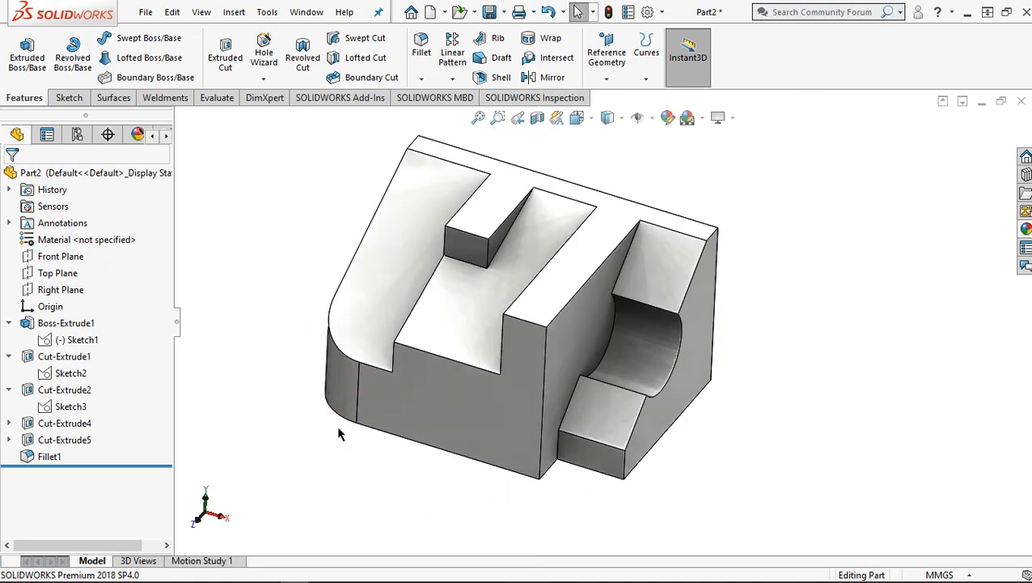
pyautogui.hotkey('ctrl', '7')
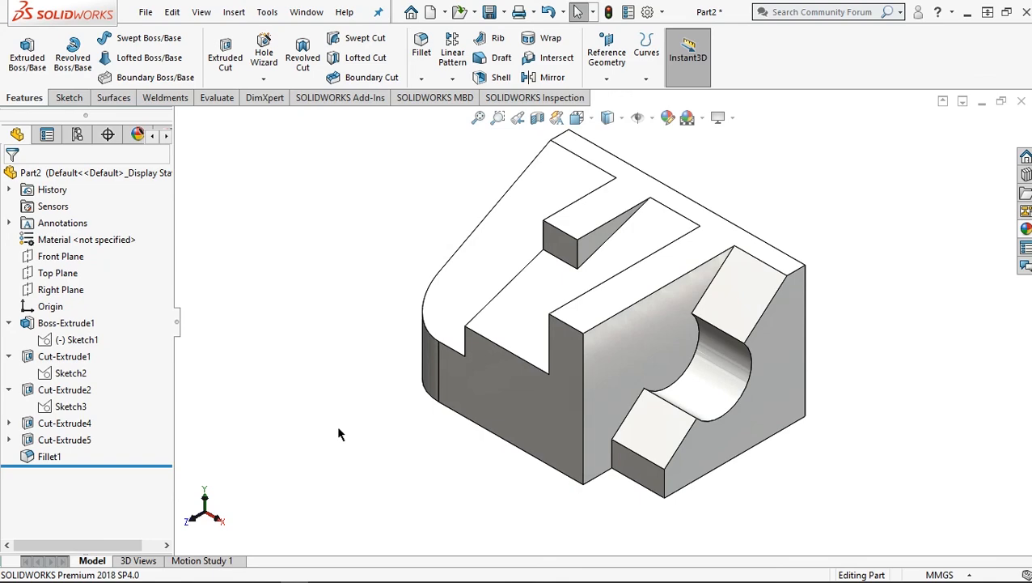